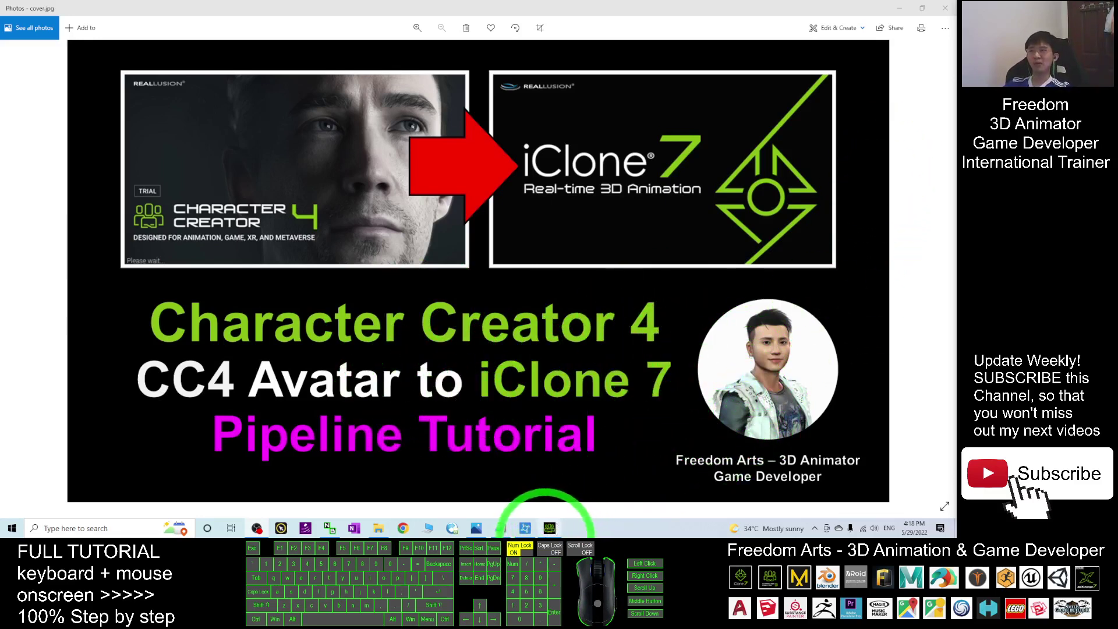
In Character Creator 4, load CC4 Camila 1 from Actor > Character > Clothed templates
left_click(548, 527)
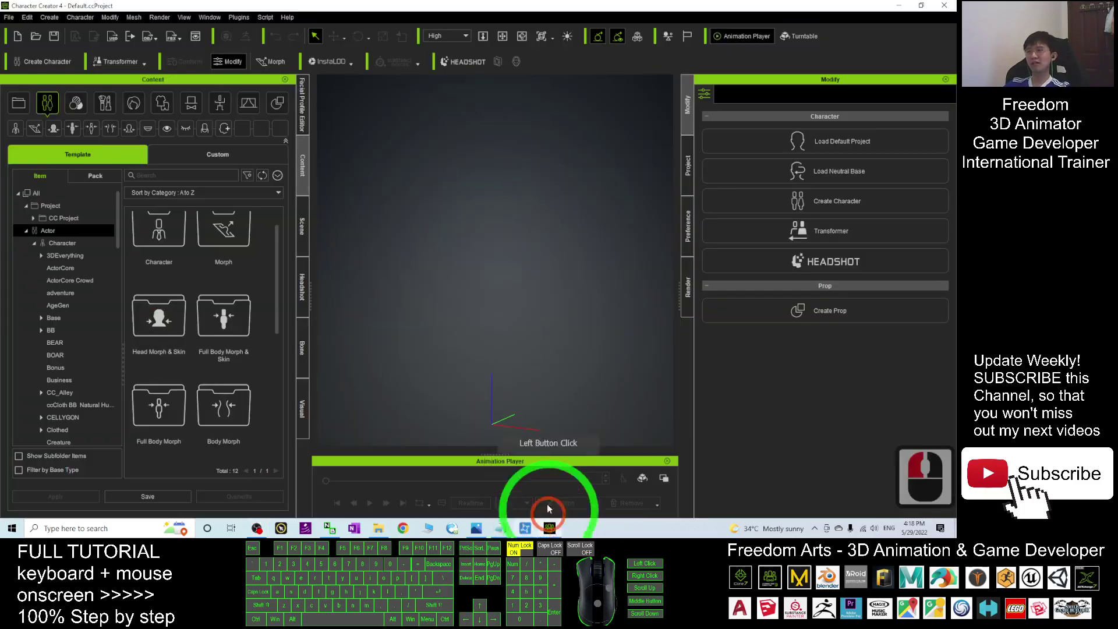
left_click(43, 103)
left_click(43, 103)
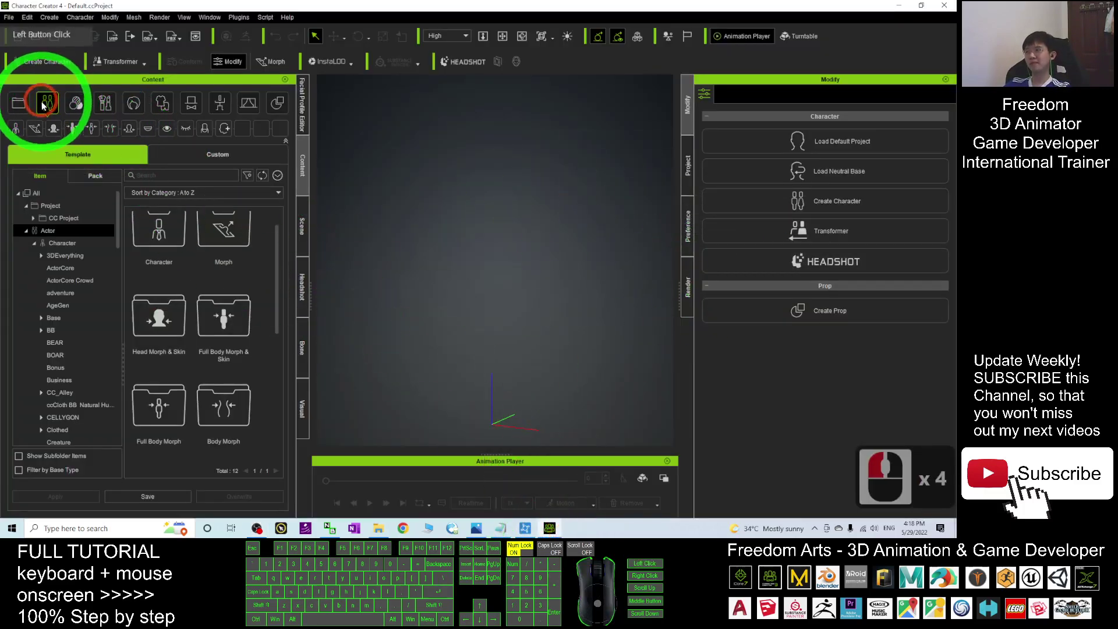
left_click(46, 103)
left_click(47, 104)
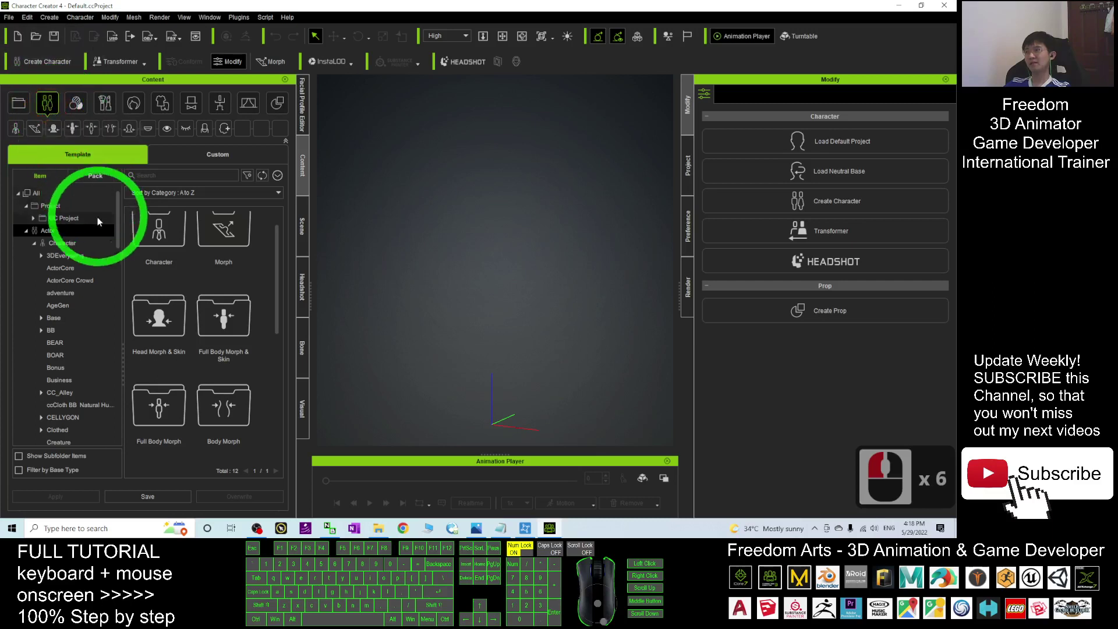
left_click(44, 232)
scroll(58, 230, "up", 4)
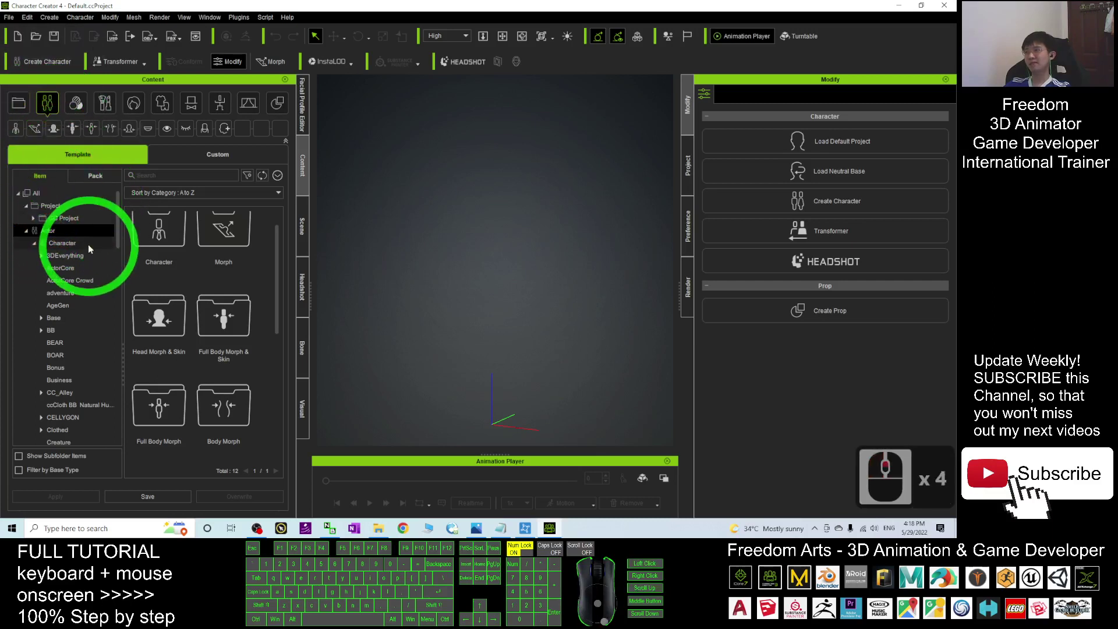
left_click(57, 429)
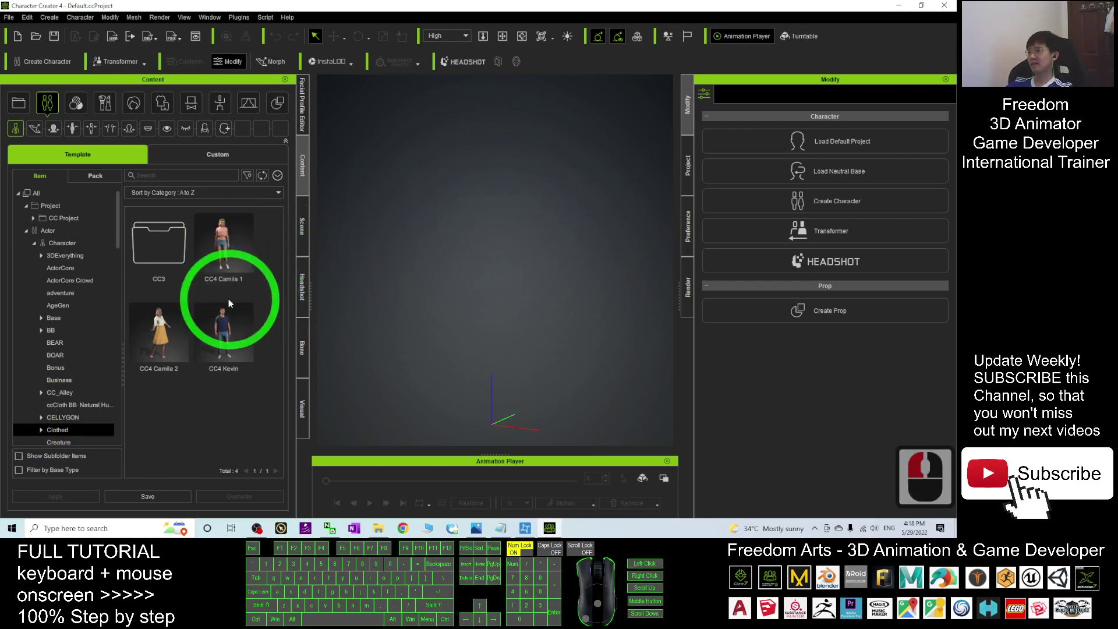
double_click(232, 274)
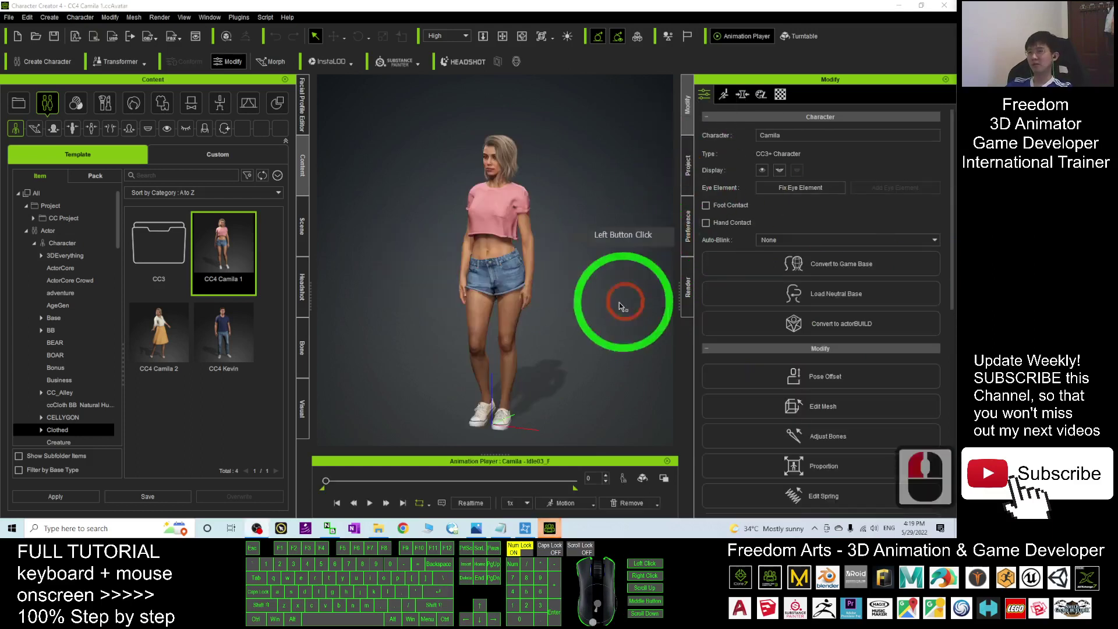
Browse the Animation content library to the Pose > Calibration folder
scroll(549, 332, "up", 6)
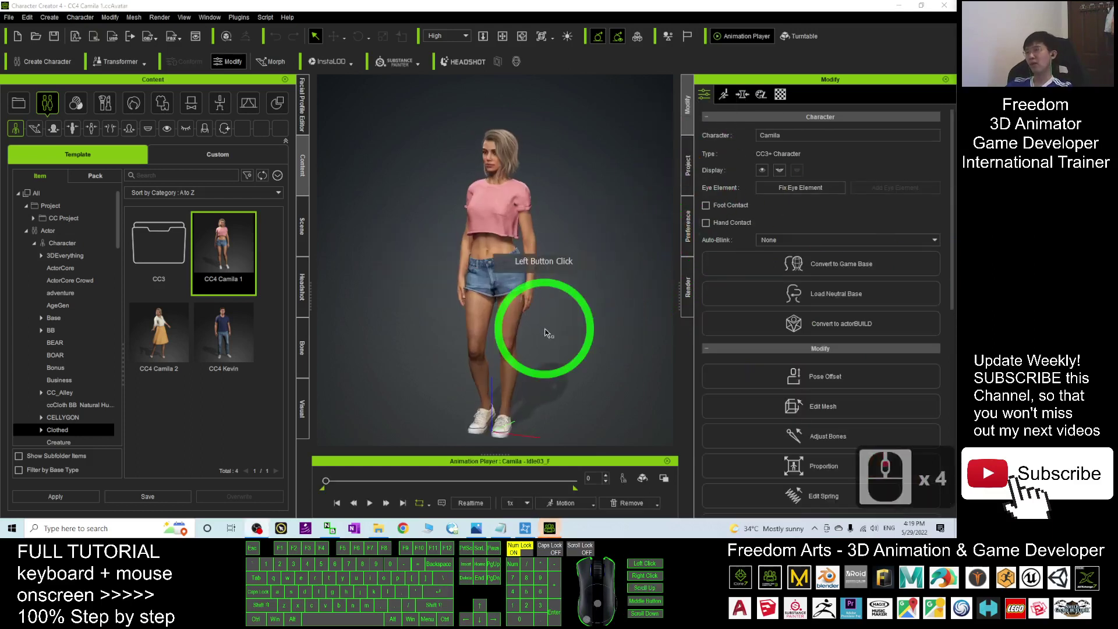
scroll(581, 305, "down", 5)
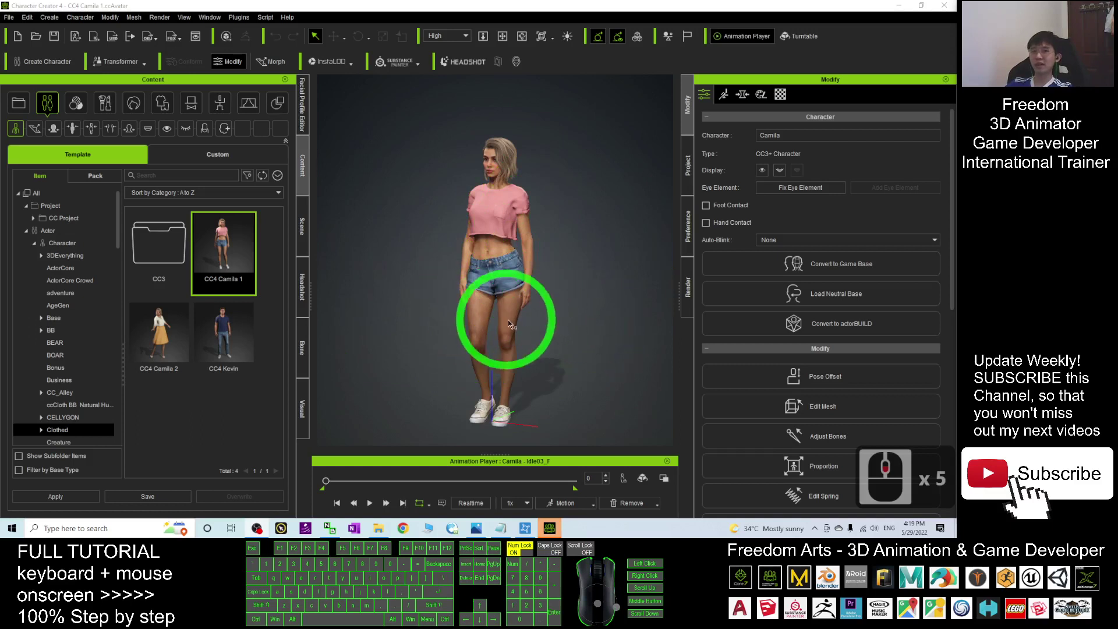
left_click(221, 104)
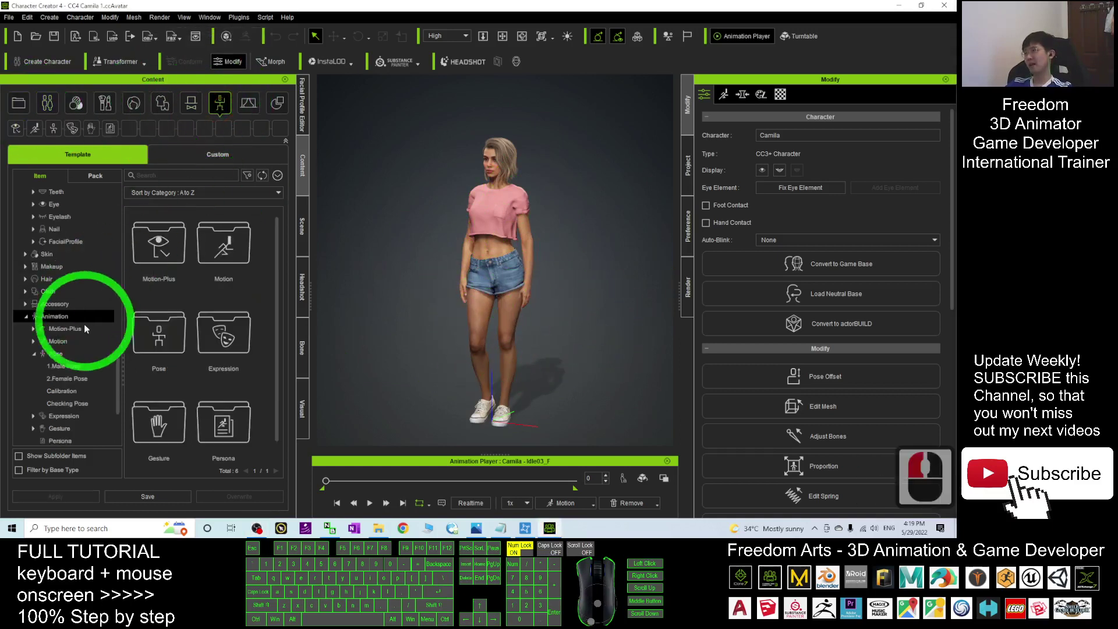
left_click_drag(118, 370, 117, 373)
left_click(60, 319)
left_click(60, 333)
left_click(61, 357)
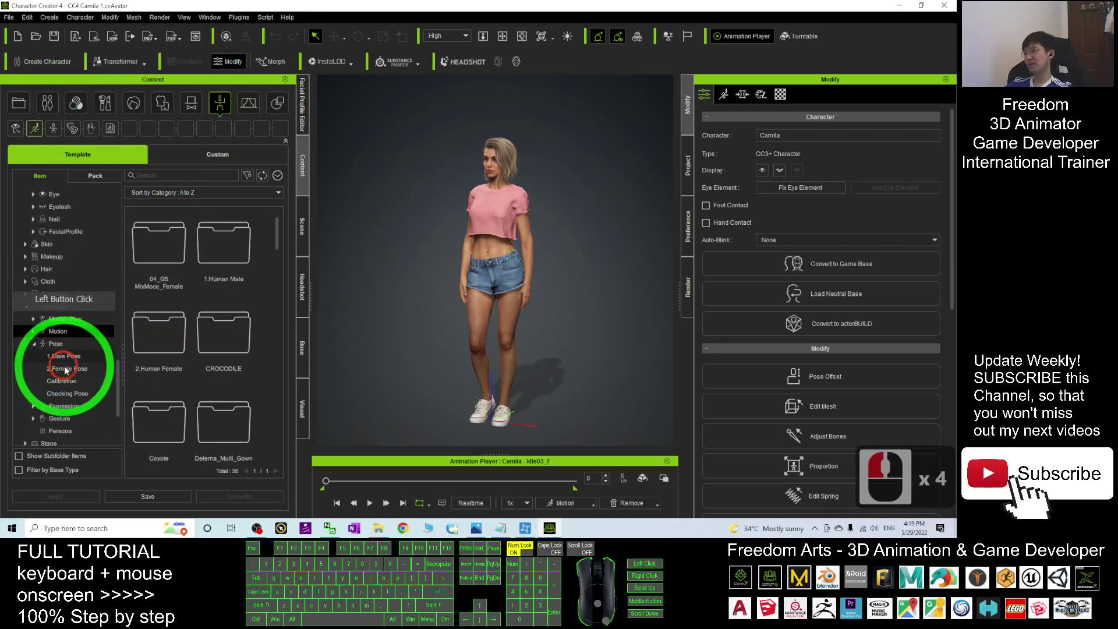
left_click(61, 381)
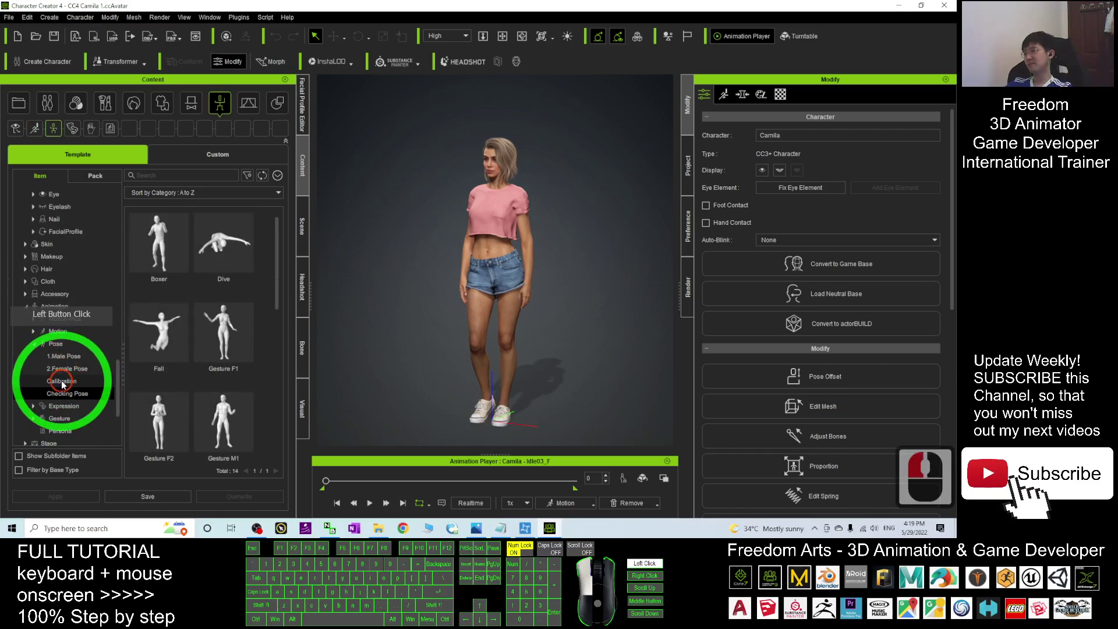
Drag the T-Pose calibration pose onto Camila
left_click(34, 346)
left_click(52, 345)
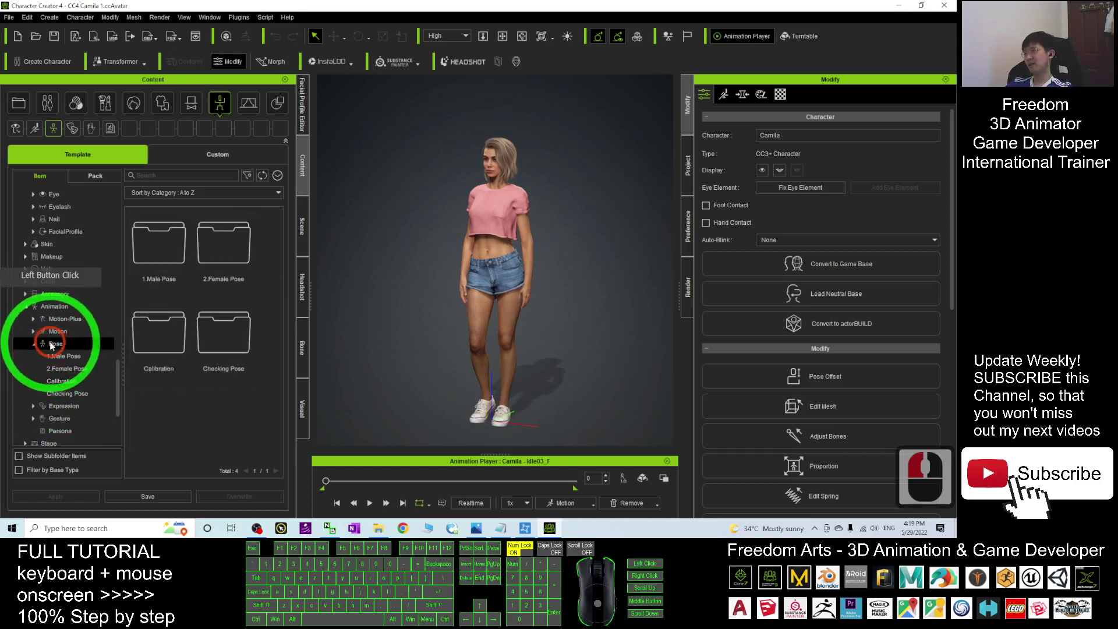
left_click(60, 381)
left_click_drag(278, 258, 277, 301)
left_click_drag(215, 429, 466, 315)
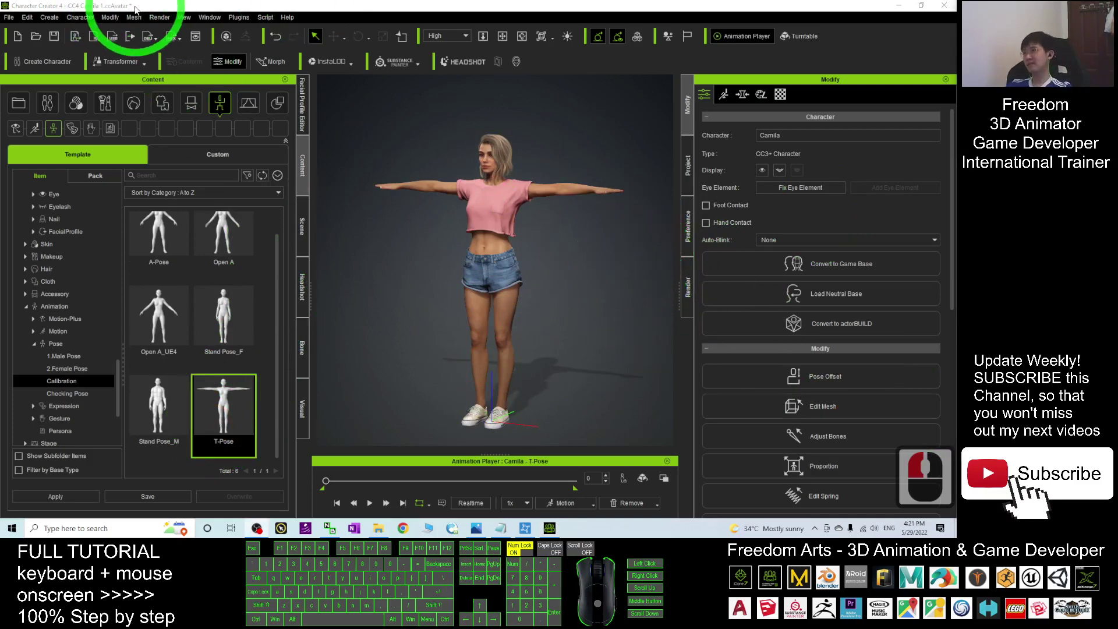
Set up the FBX Clothed Character export with Maya preset, Embed Textures and Current Pose
left_click_drag(135, 7, 350, 53)
left_click(228, 69)
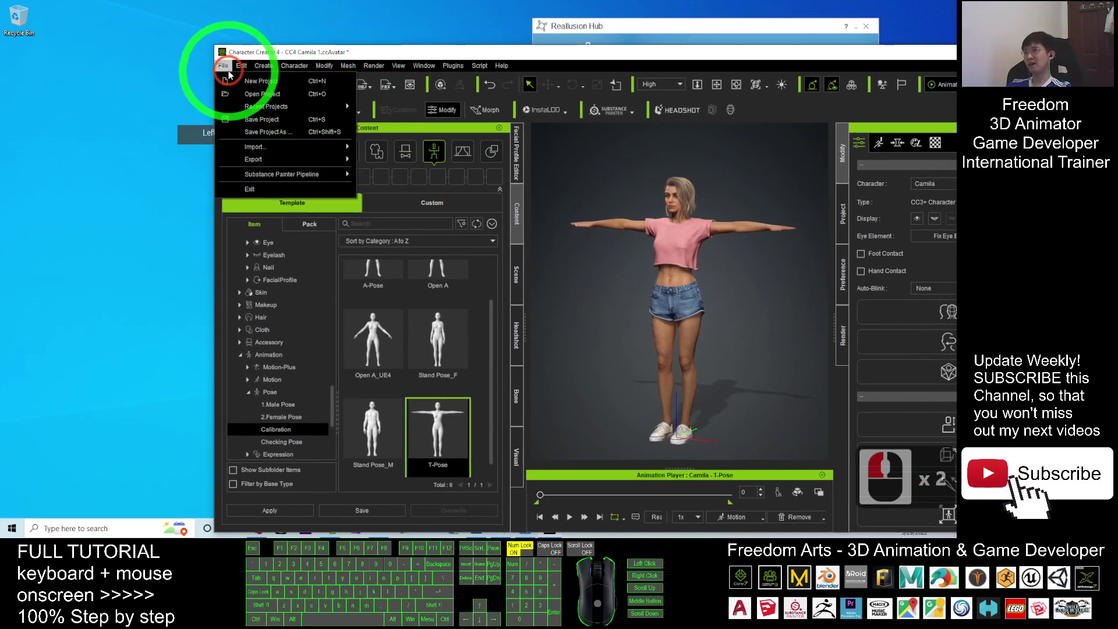
mouse_move(254, 159)
left_click(403, 210)
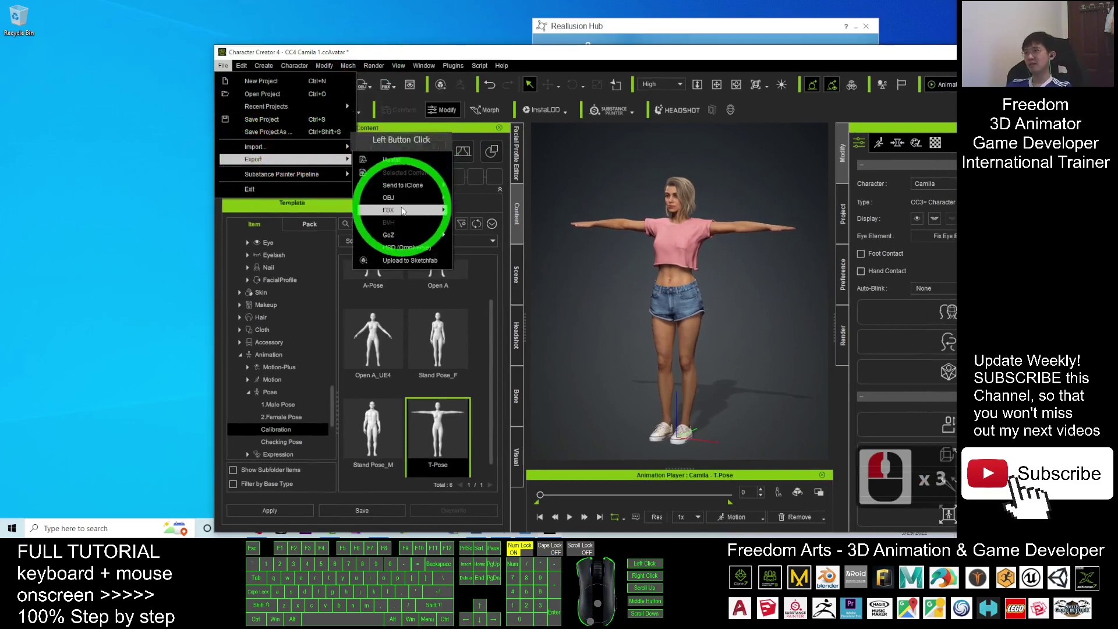
left_click(489, 225)
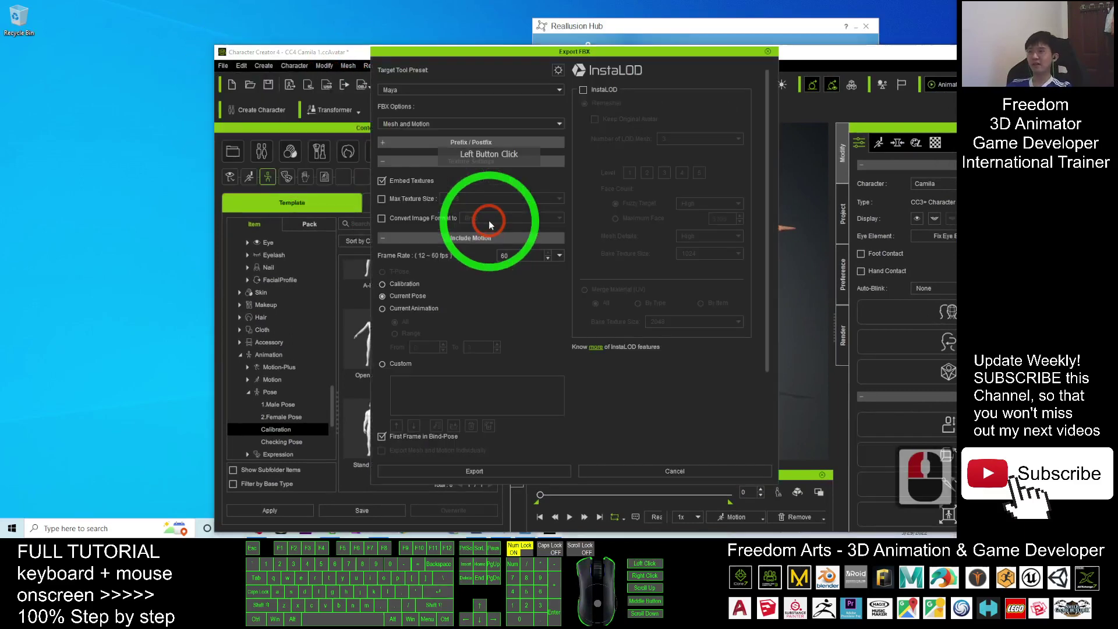
left_click(401, 92)
left_click(398, 131)
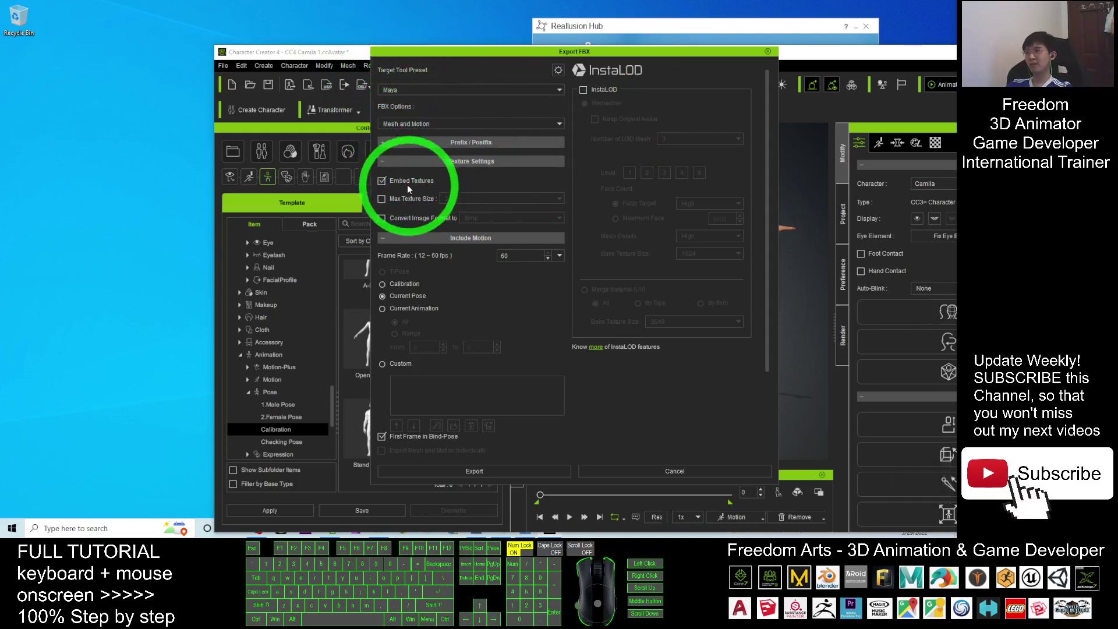
left_click(381, 182)
left_click(382, 181)
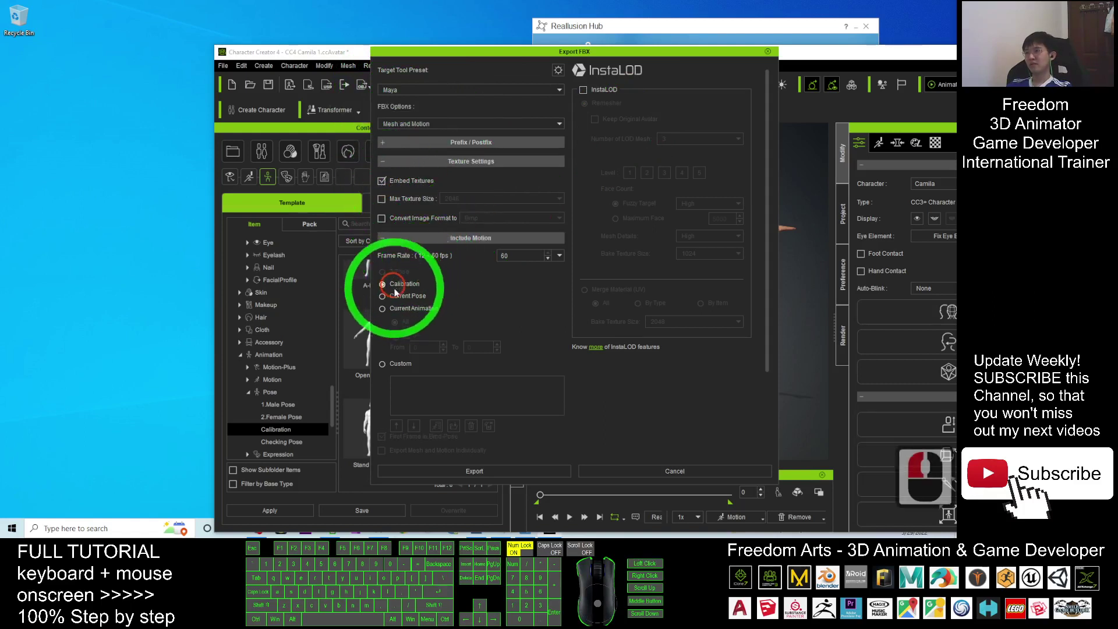
left_click(382, 297)
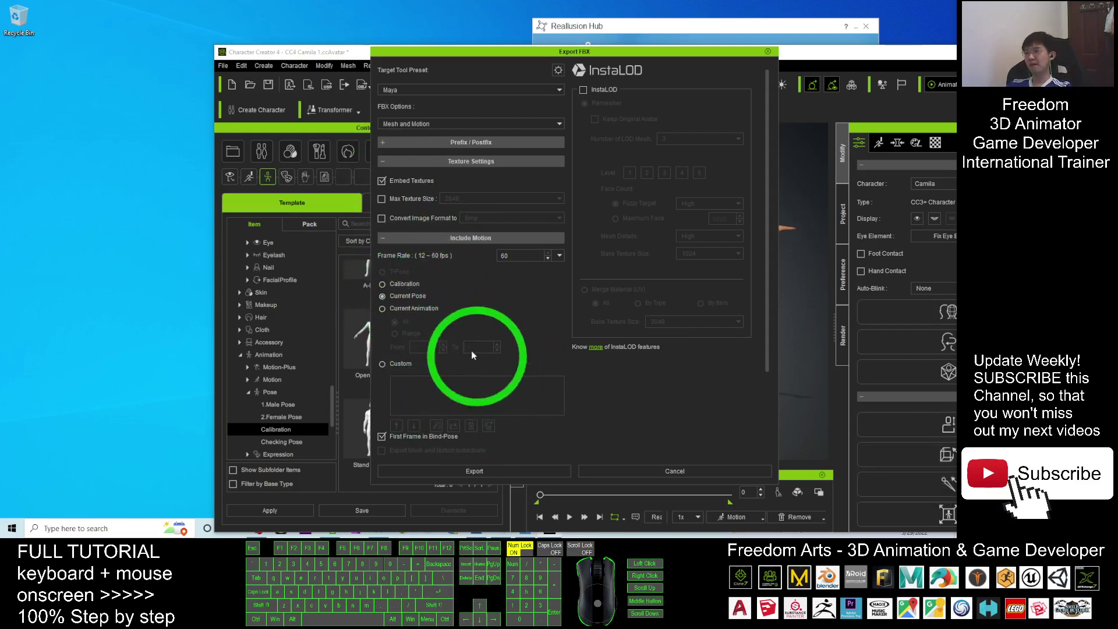
Export and save the FBX as 'Camila' on the Desktop
left_click(483, 469)
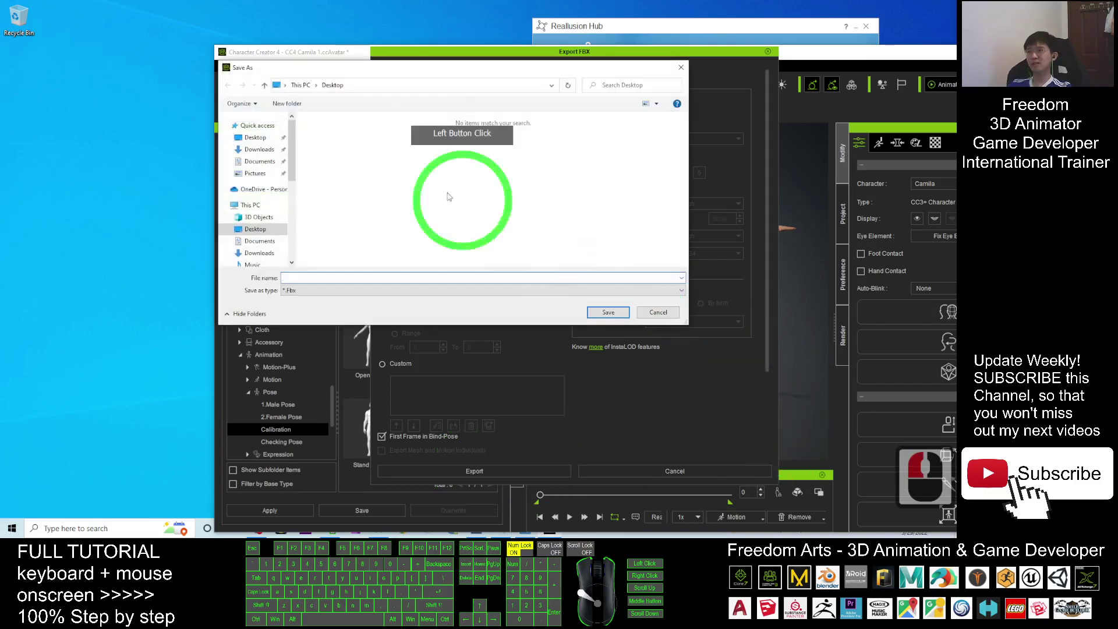
left_click(254, 138)
left_click(323, 278)
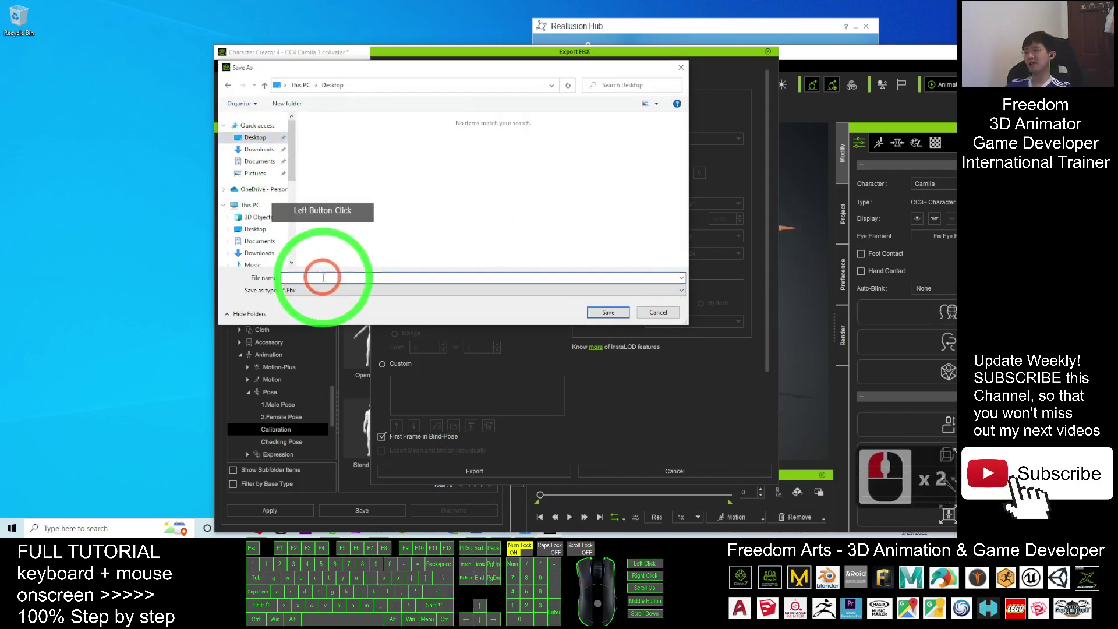
type("C")
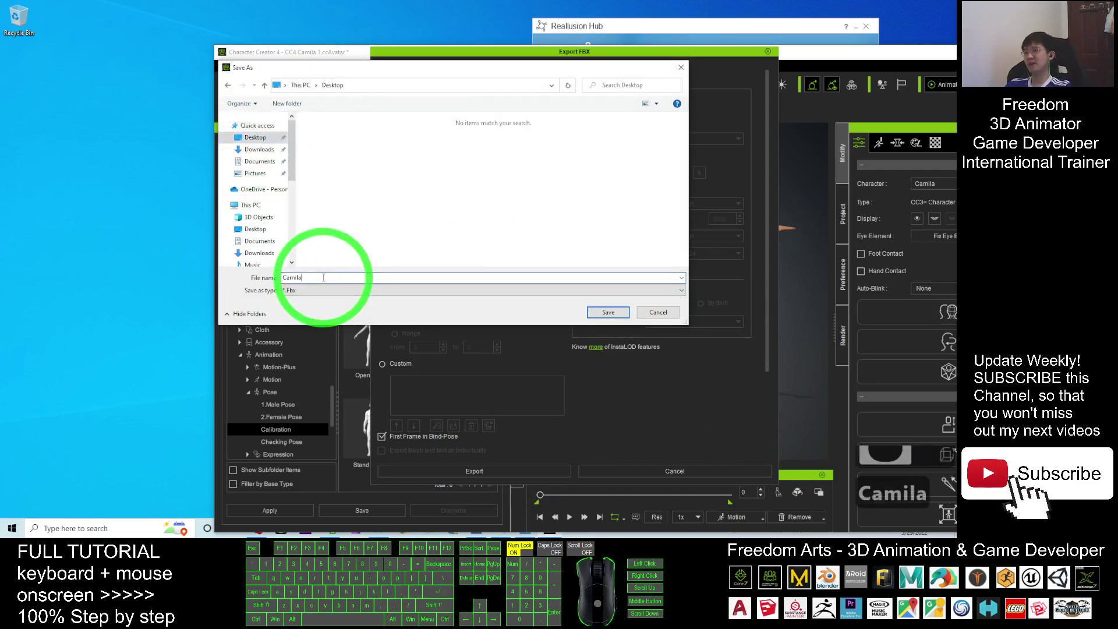
type("amila")
left_click(608, 312)
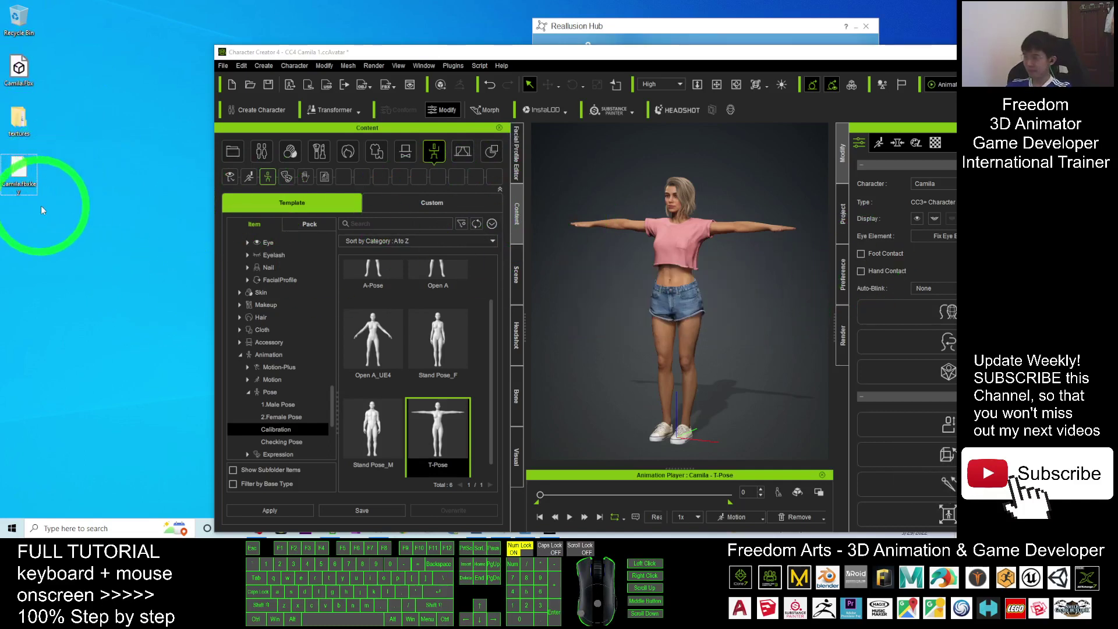
Check Camila.Fbx on the desktop, then minimize Character Creator and Photos to reach Reallusion Hub
left_click(106, 166)
double_click(35, 75)
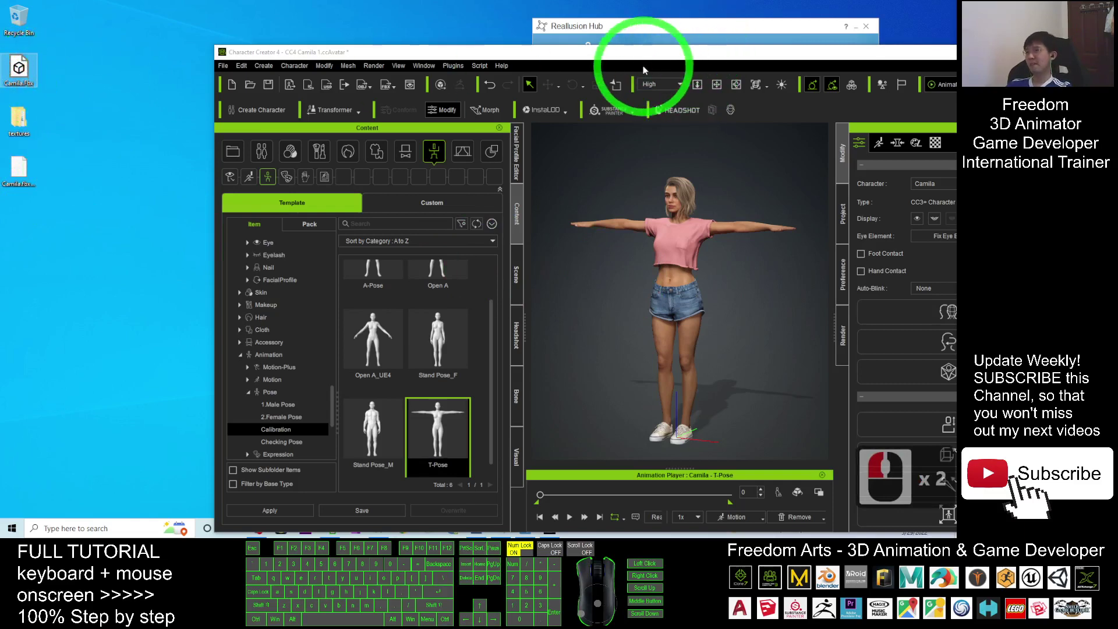
left_click_drag(683, 54, 524, 1)
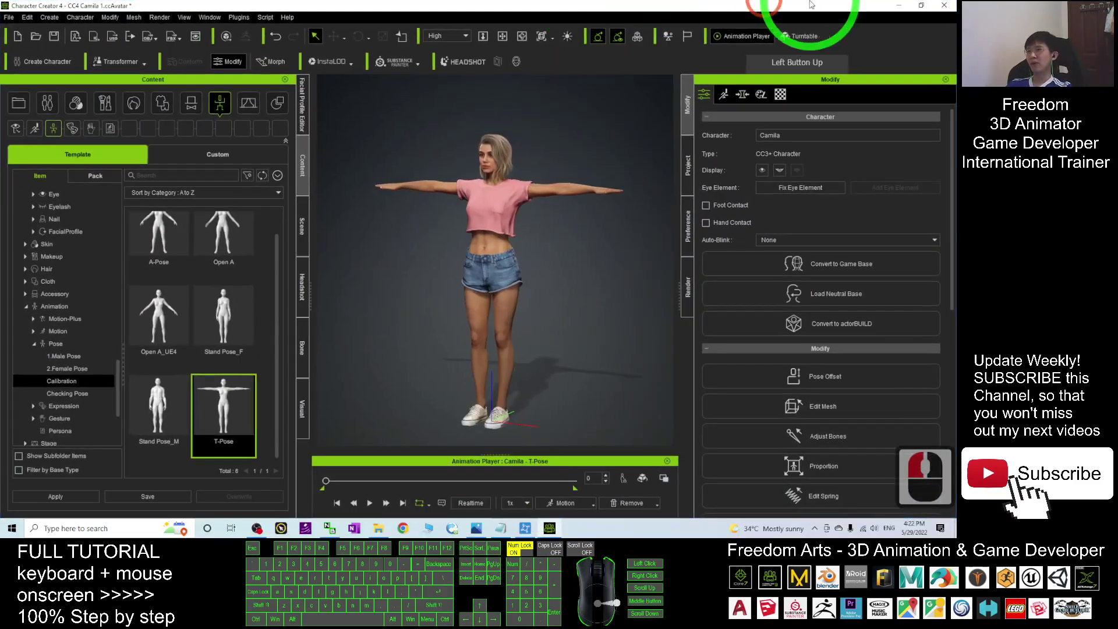
left_click(905, 6)
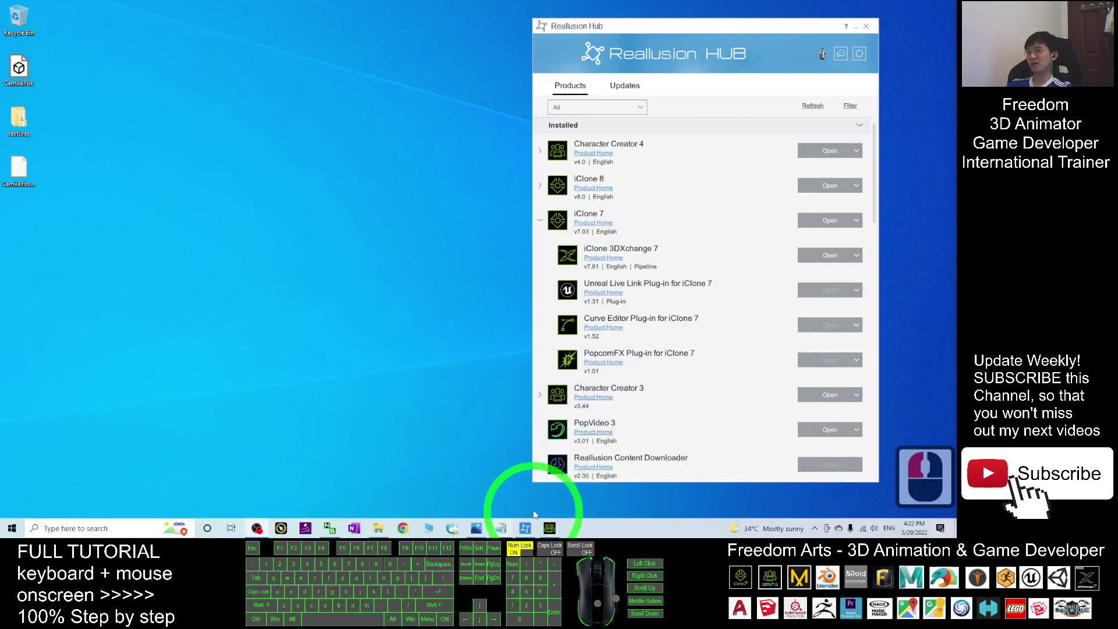
left_click(474, 526)
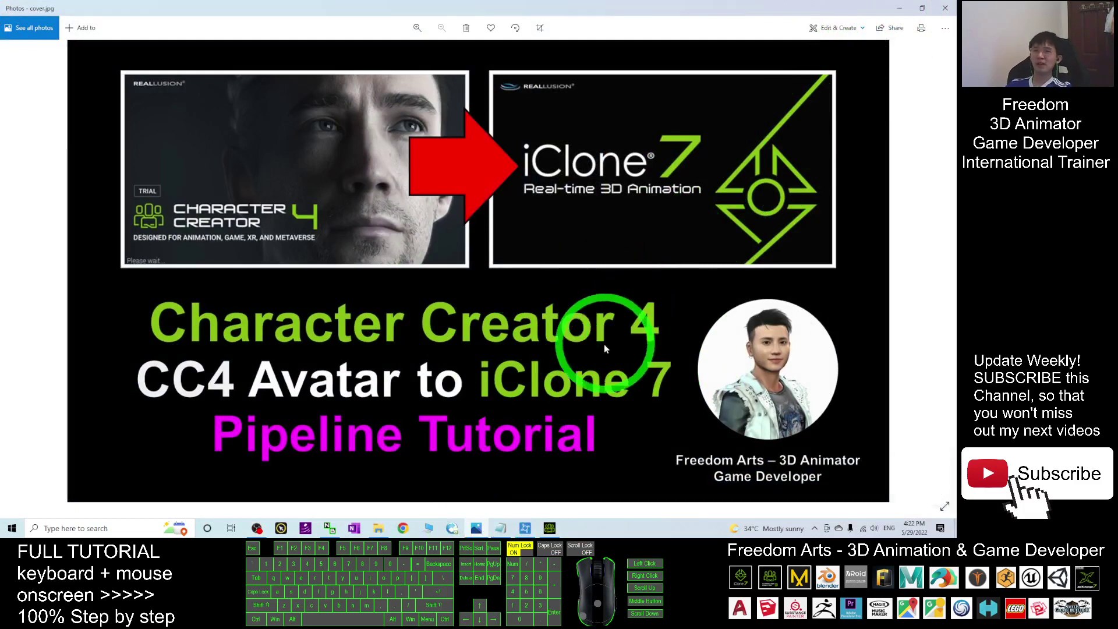
left_click(902, 12)
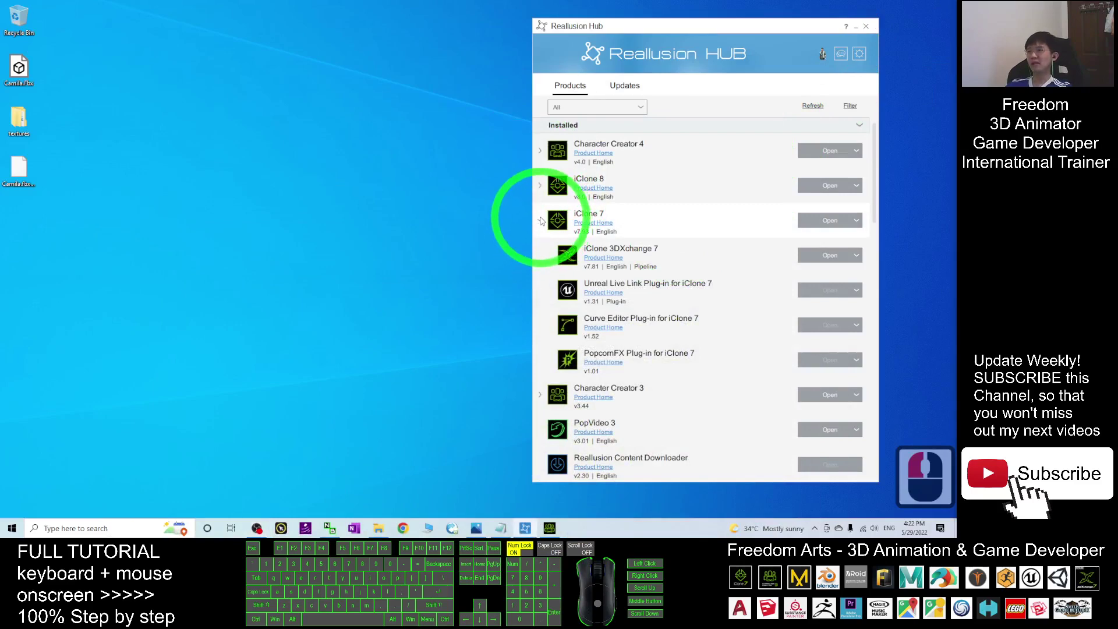
Expand the iClone 7 list and launch iClone 3DXchange 7
left_click(540, 220)
left_click(541, 220)
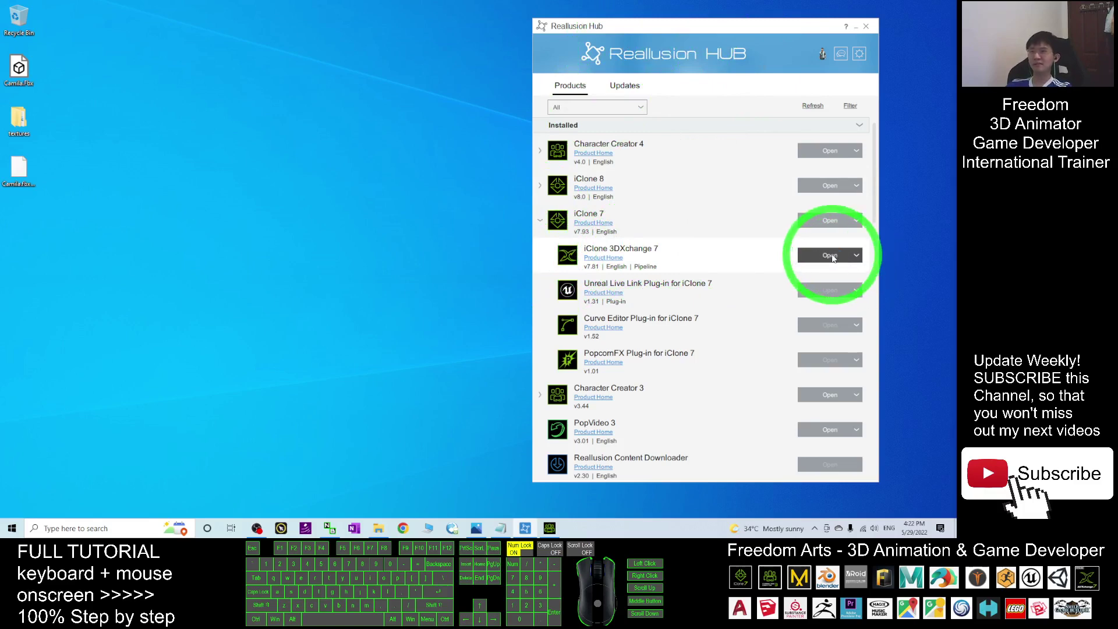
left_click(830, 255)
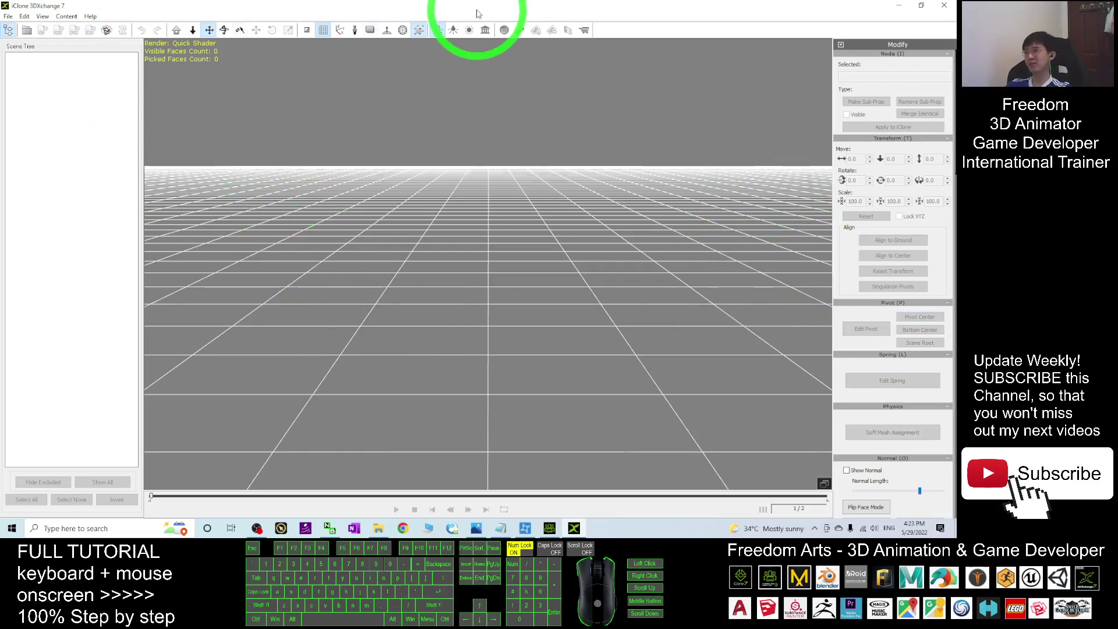
Drag Camila.Fbx from the desktop into 3DXchange, accept the import settings, and convert to non-standard
left_click_drag(478, 11, 455, 72)
left_click(16, 74)
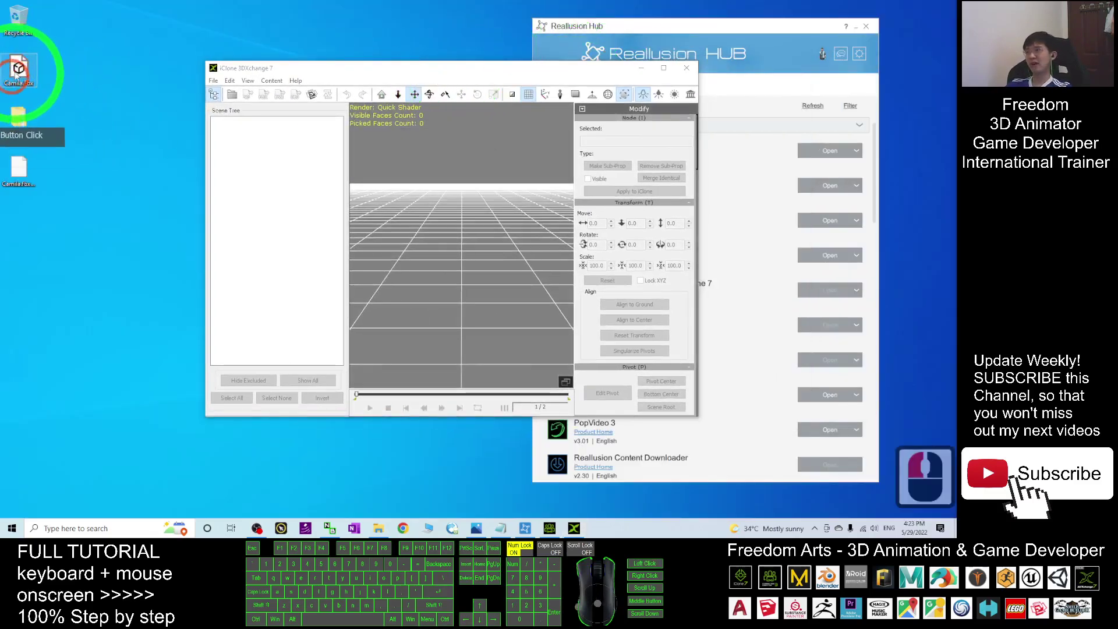
left_click_drag(17, 68, 422, 277)
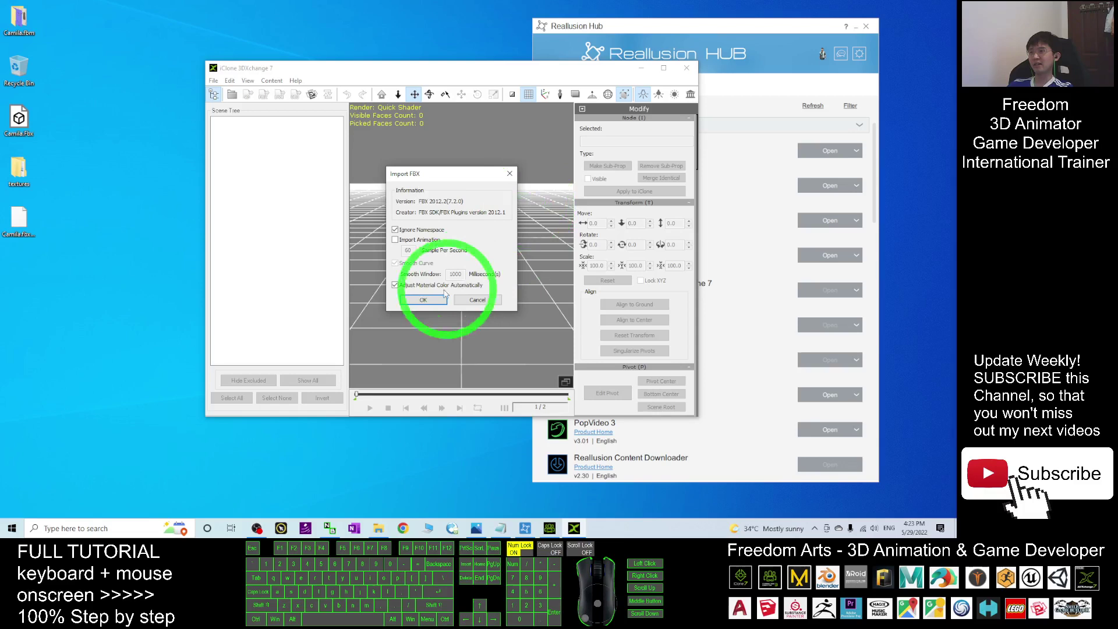
left_click(421, 301)
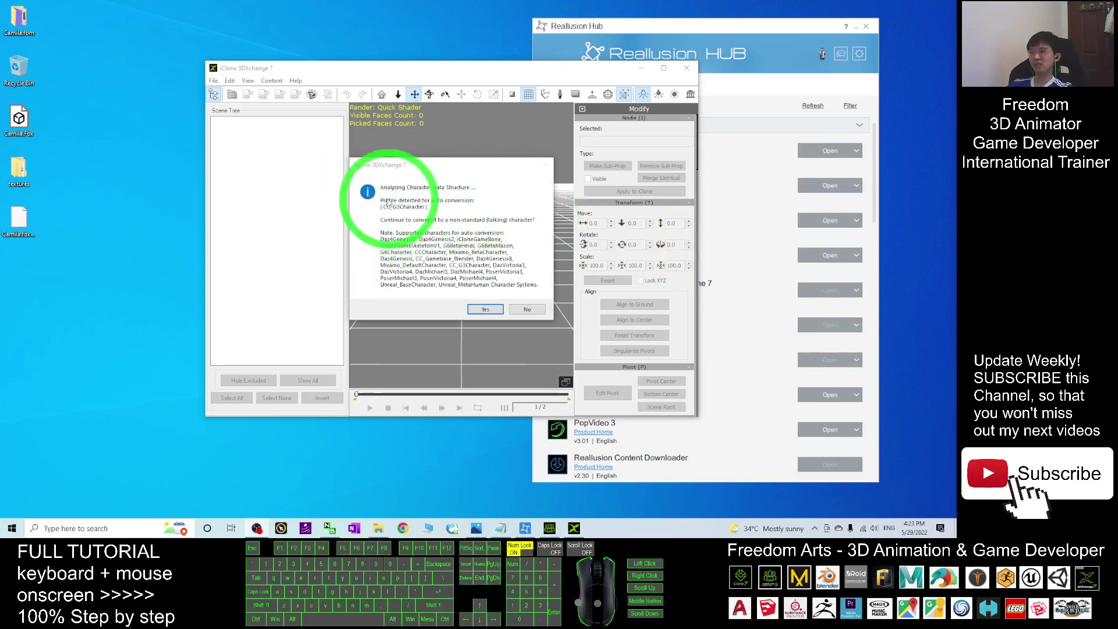
left_click(487, 308)
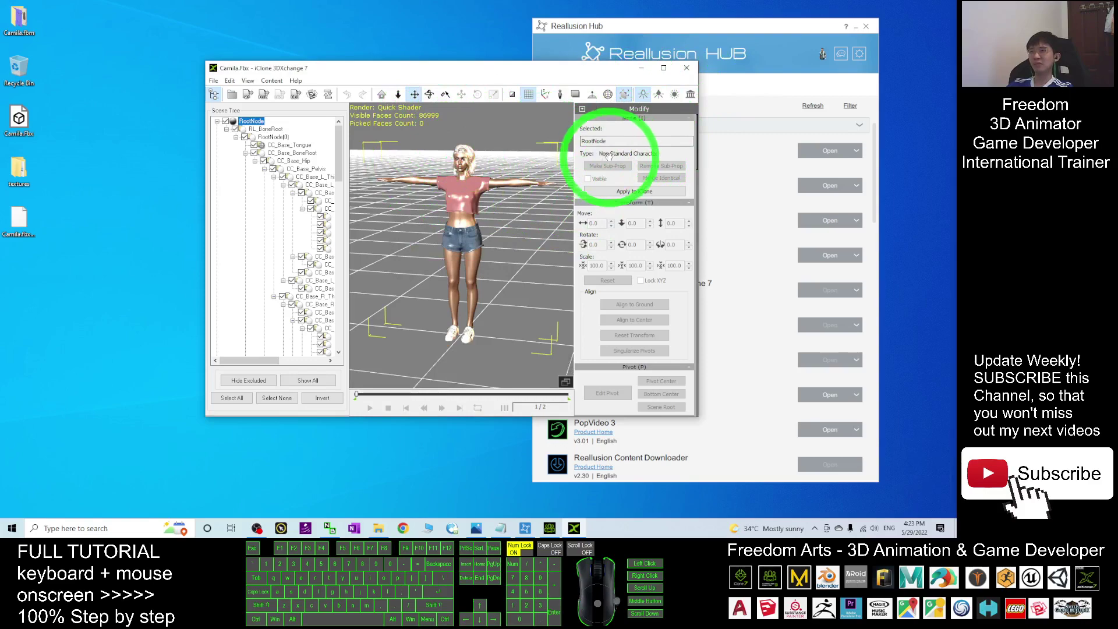
Maximize 3DXchange, start Convert to Non-Standard, then cancel and discard the characterization changes
left_click(664, 68)
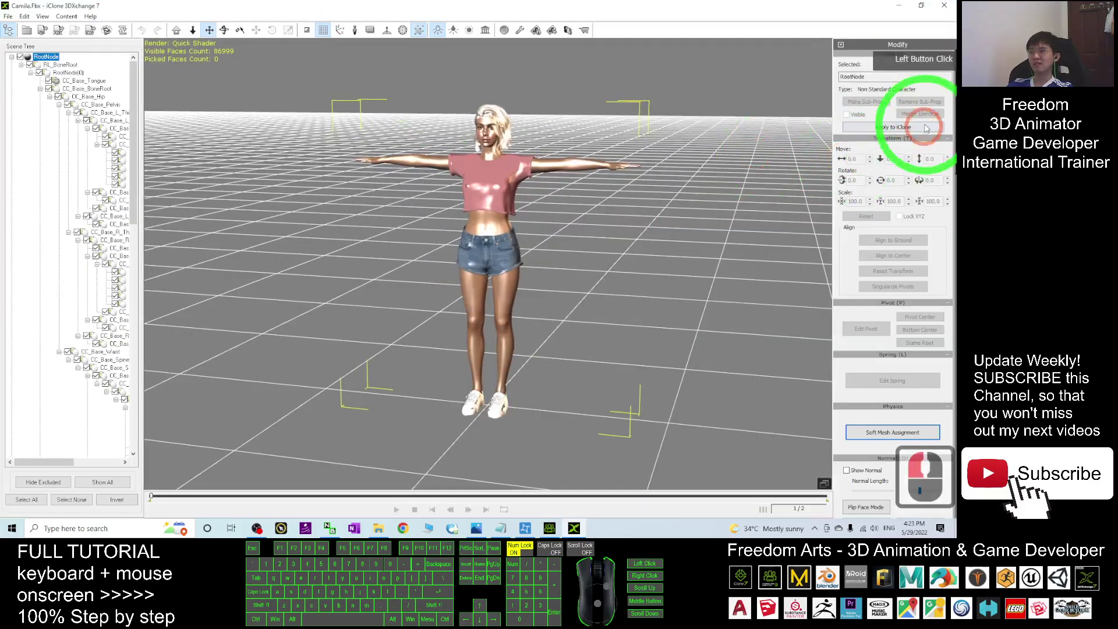
scroll(594, 175, "up", 3)
left_click_drag(594, 175, 955, 259)
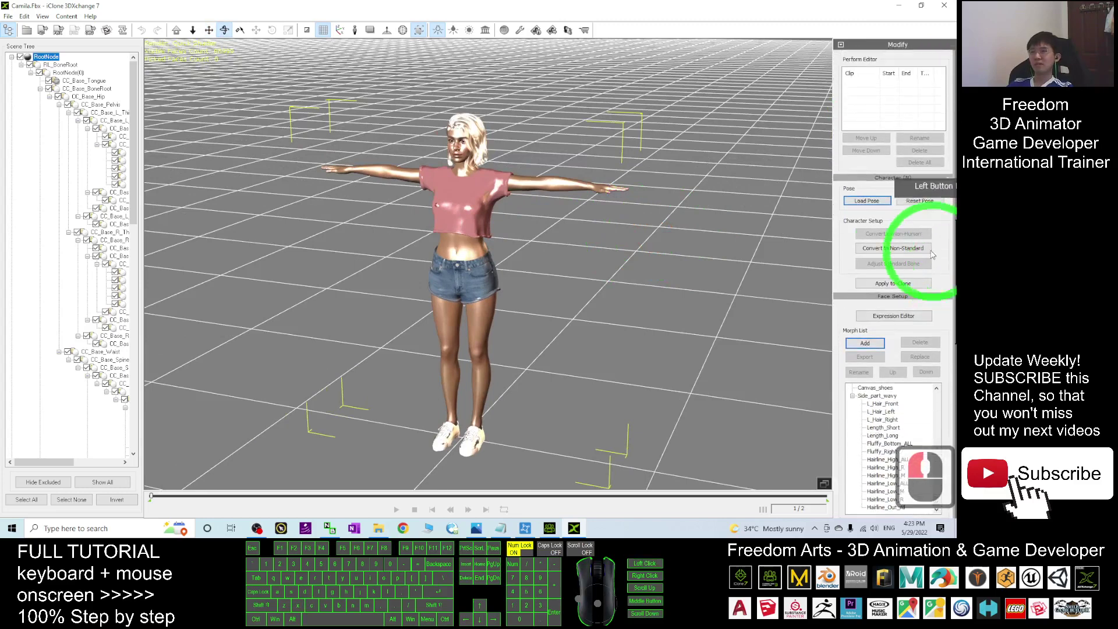
left_click(899, 249)
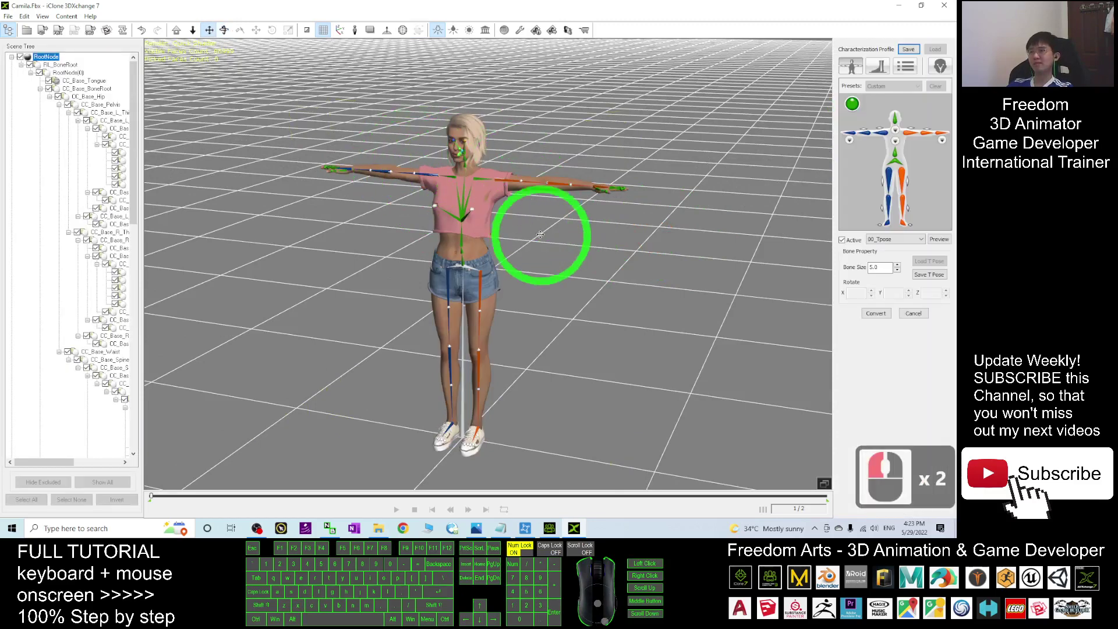
left_click(913, 314)
left_click(522, 284)
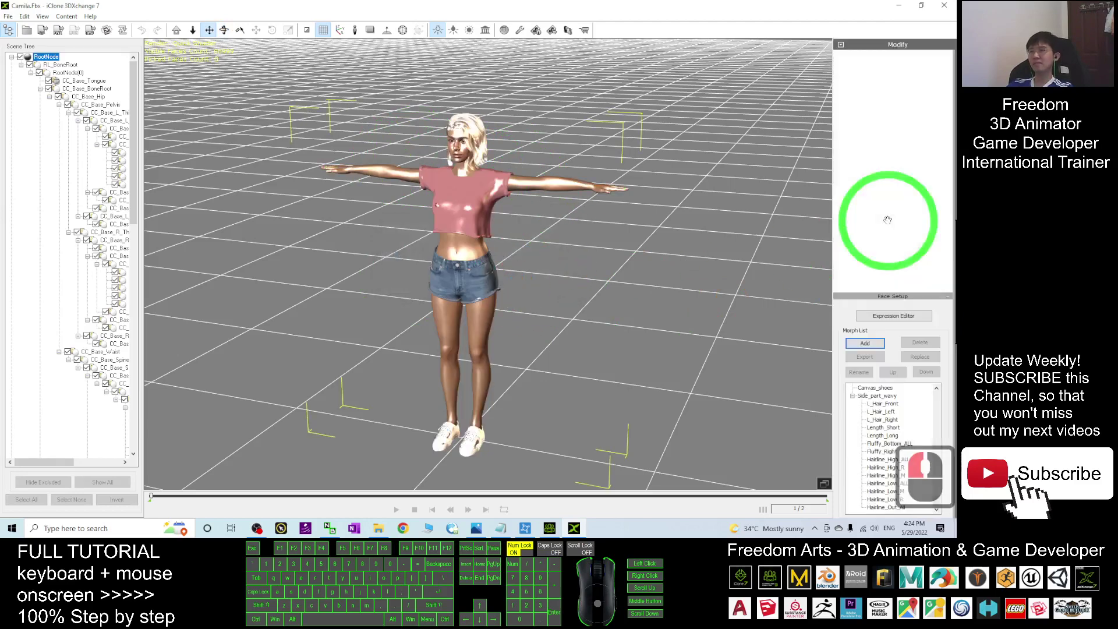
left_click_drag(953, 127, 977, 132)
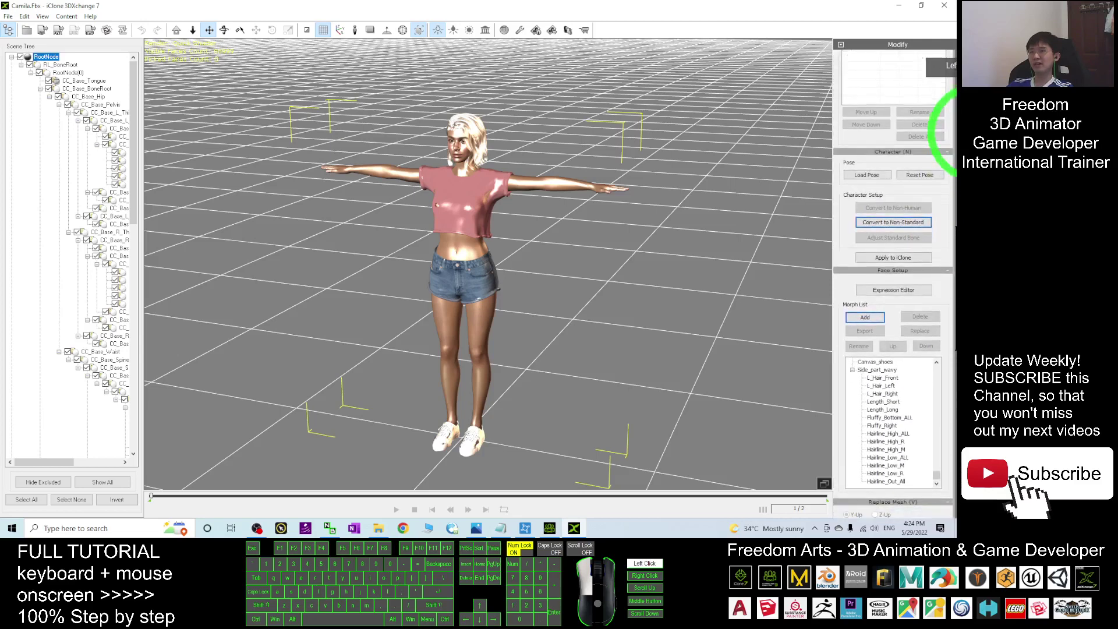
left_click(889, 292)
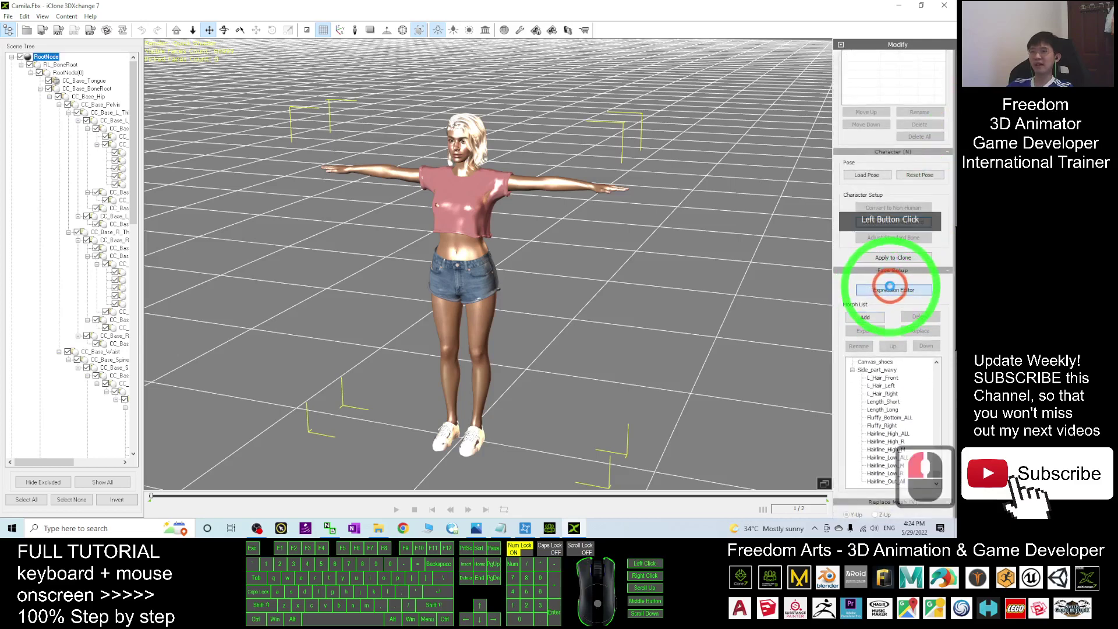
Open the Expression Editor, move it aside, and frame Camila's head in the viewport
left_click(876, 291)
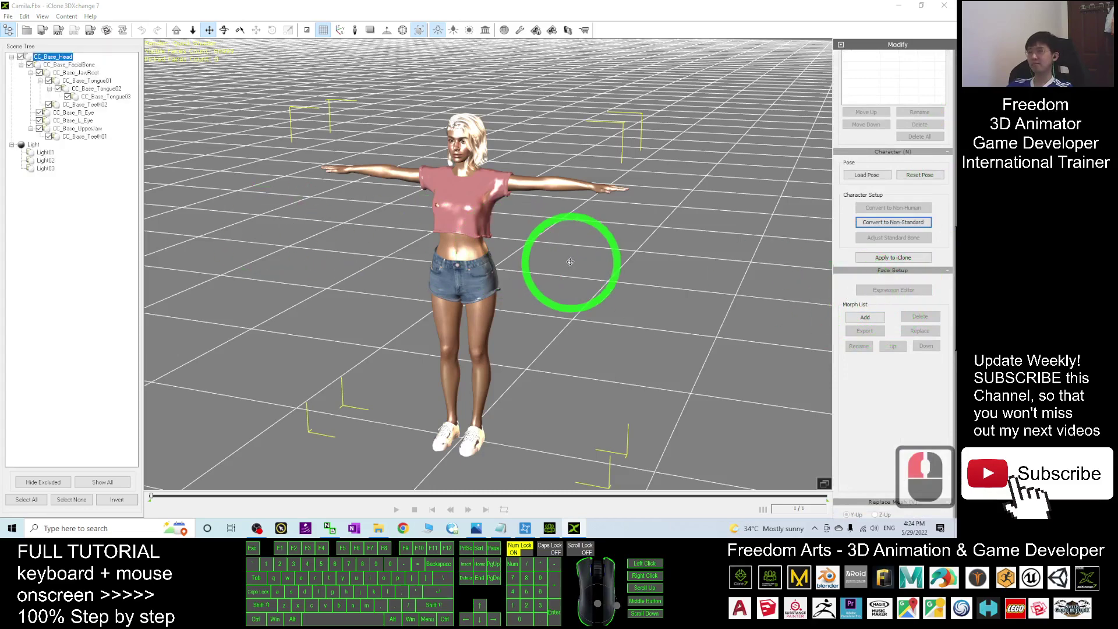
left_click_drag(664, 53, 662, 88)
left_click(451, 160)
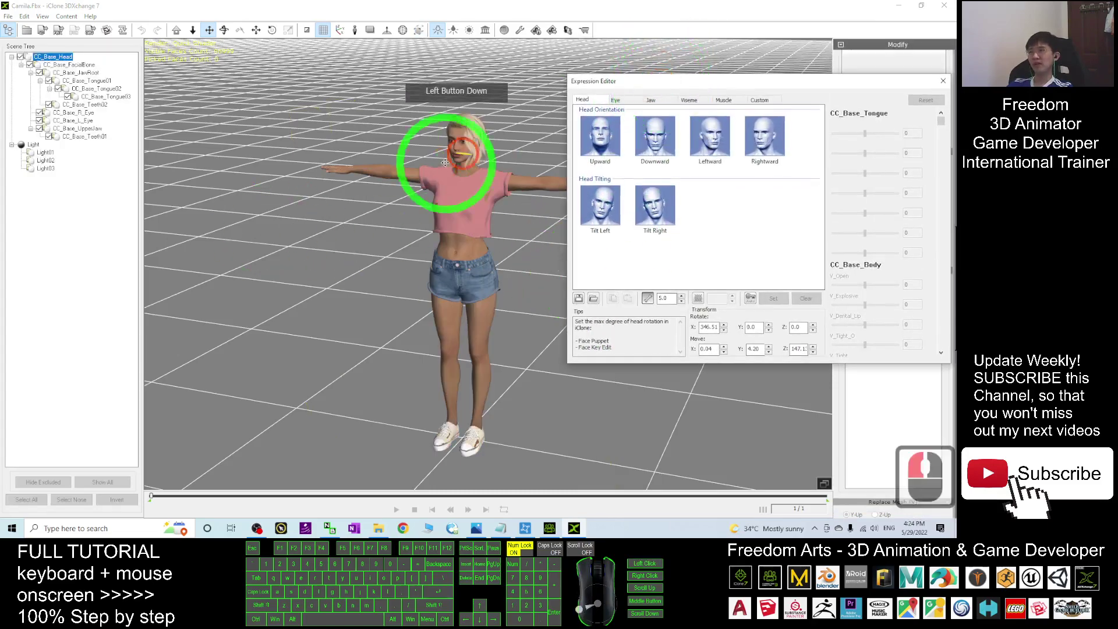
scroll(451, 160, "up", 5)
key("x")
left_click_drag(424, 142, 413, 291)
key("c")
left_click_drag(412, 291, 459, 289)
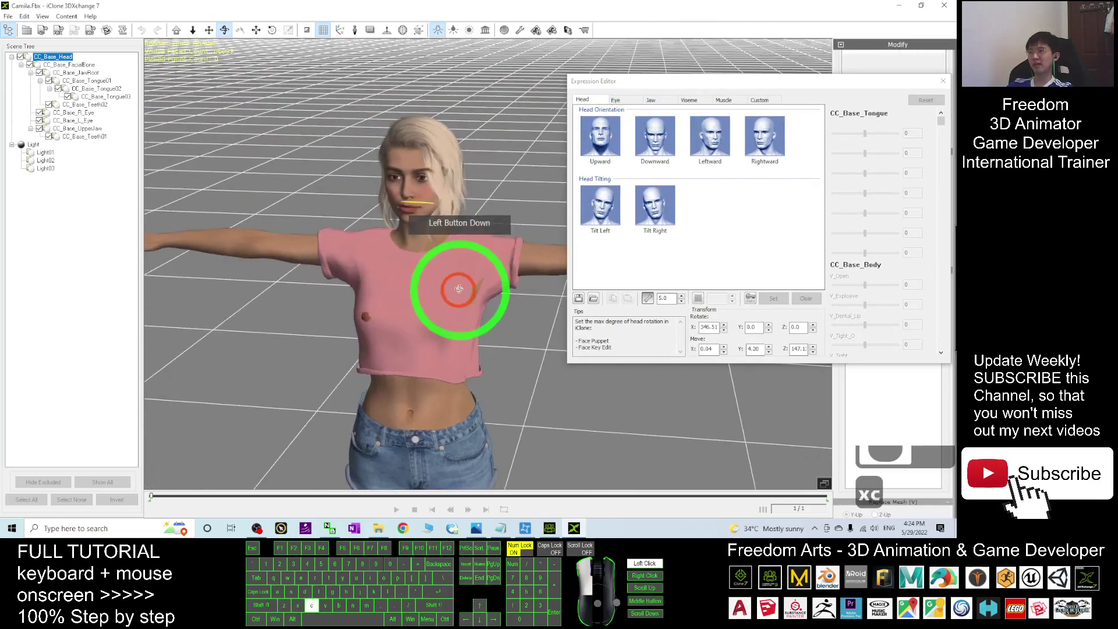
Show the Eye expression presets, select the Both Eyes look-right pose, and frame the face
double_click(615, 99)
left_click(599, 135)
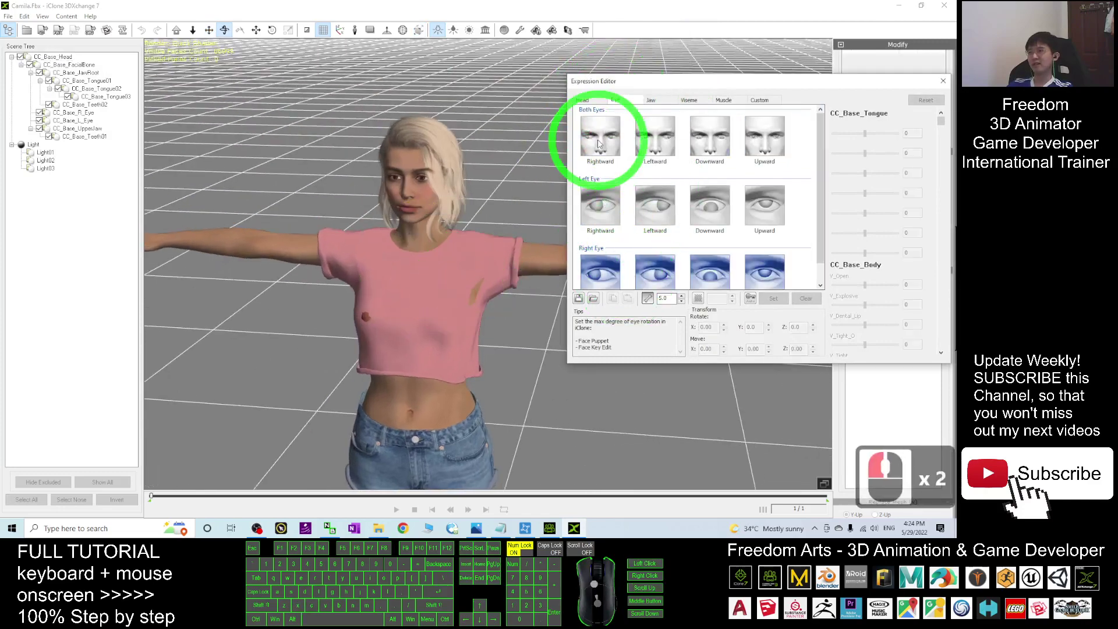
left_click(449, 174)
scroll(404, 129, "up", 4)
scroll(404, 128, "down", 5)
key("x")
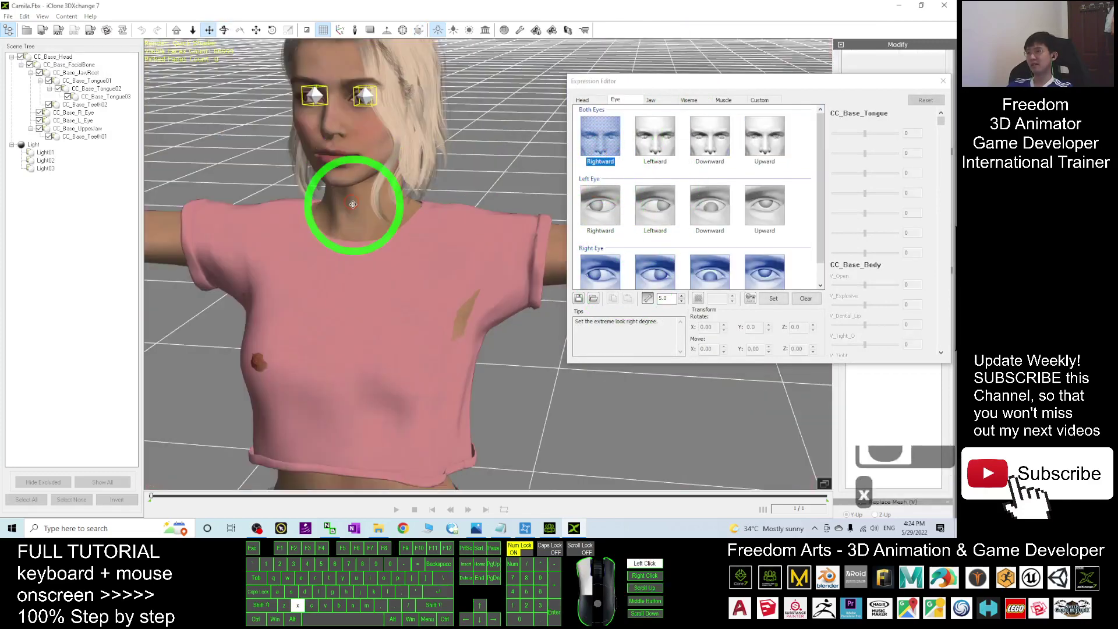
left_click_drag(354, 207, 459, 305)
scroll(387, 297, "up", 2)
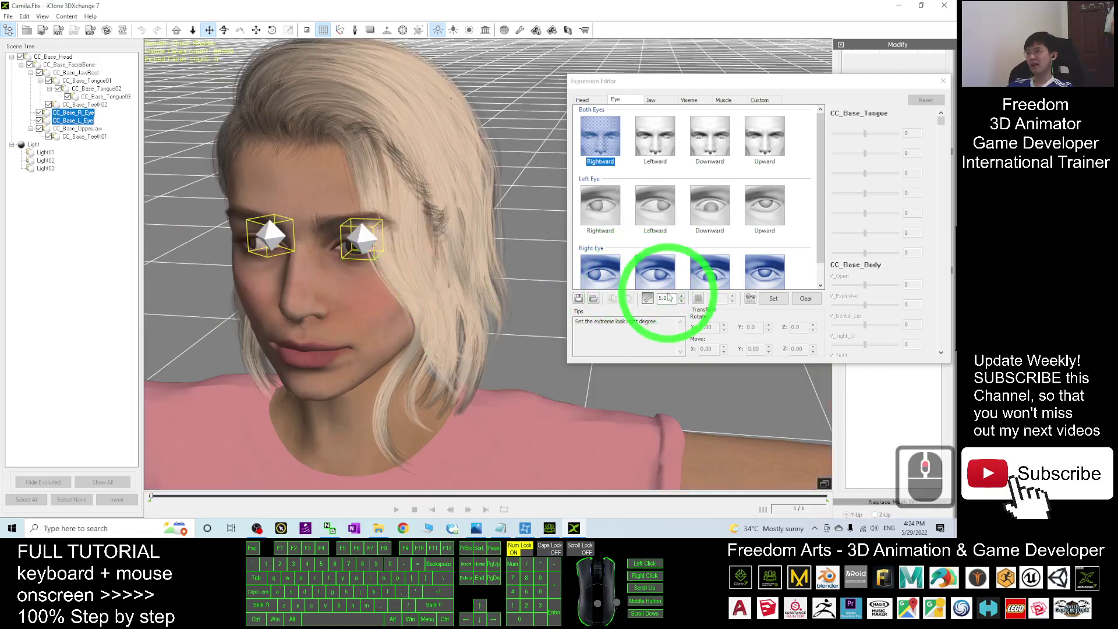
left_click(613, 299)
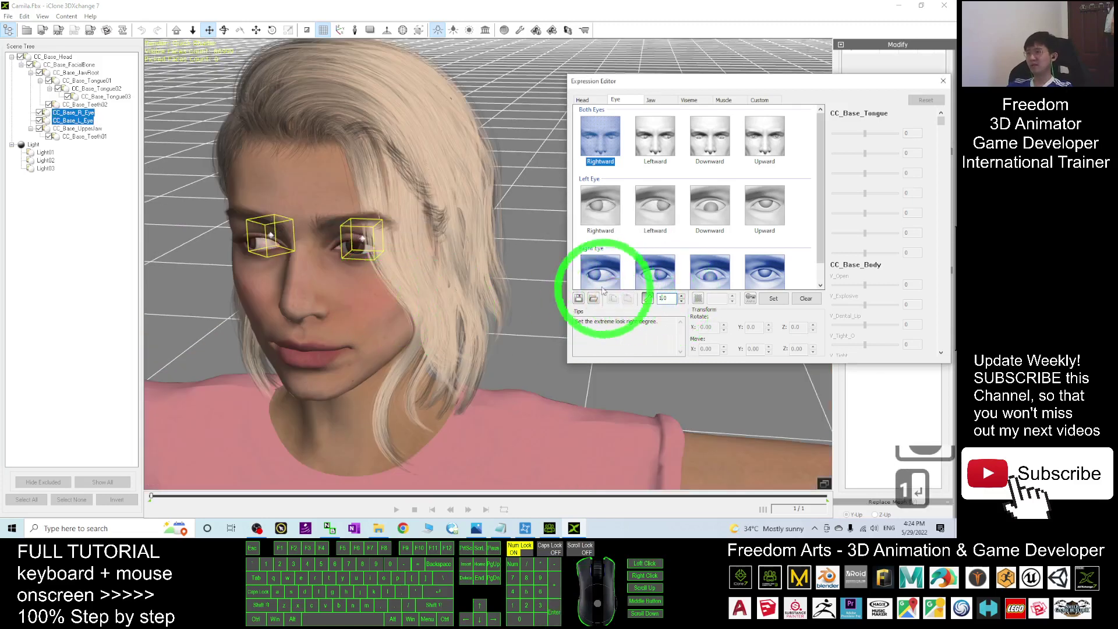
Rotate the eyes to the right and store it as the Both Eyes look-right pose
left_click(597, 136)
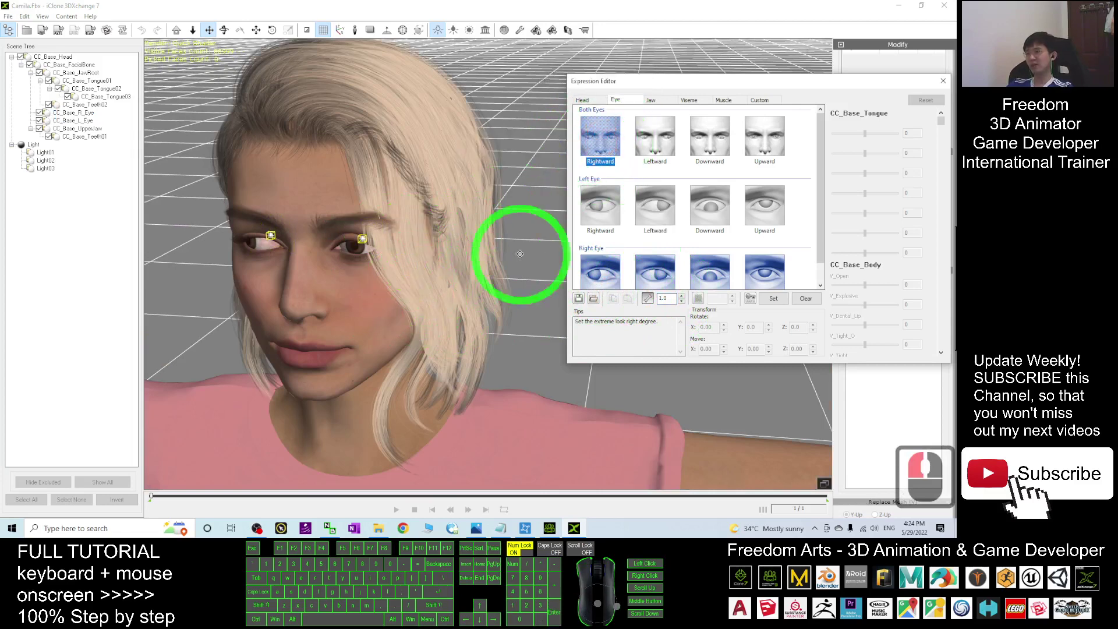
key("e")
left_click(417, 253)
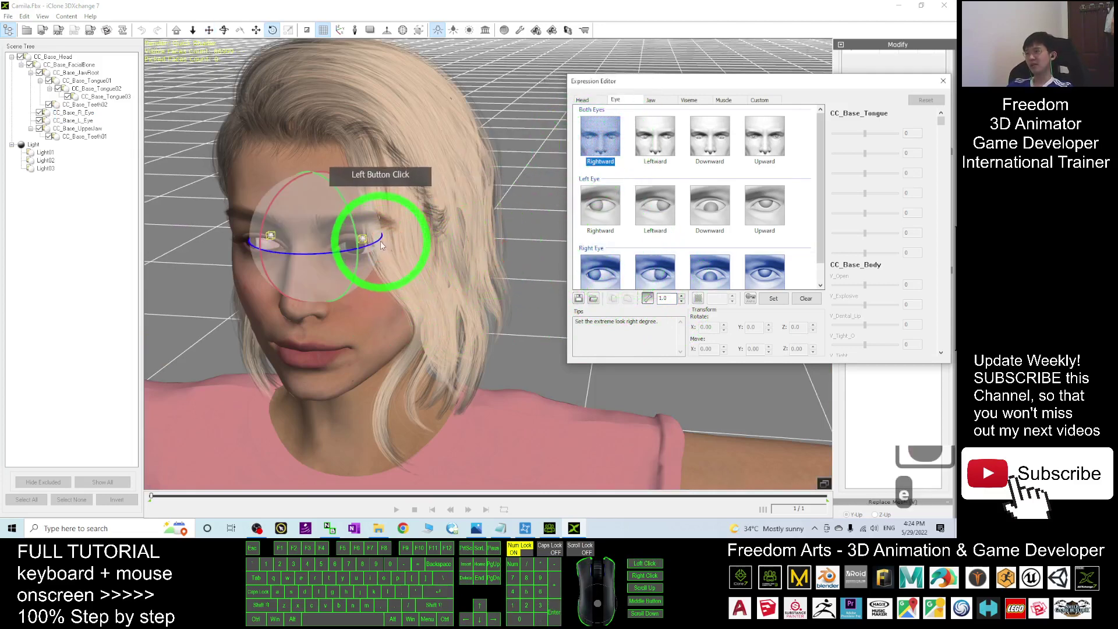
left_click_drag(381, 245, 371, 250)
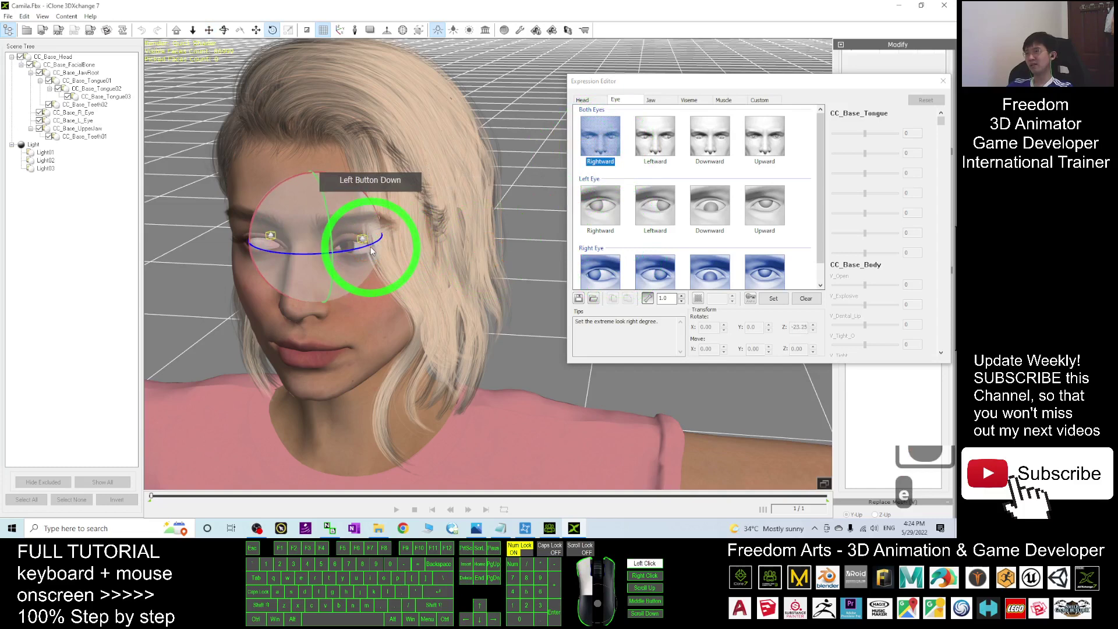
key("c")
left_click_drag(230, 296, 270, 276)
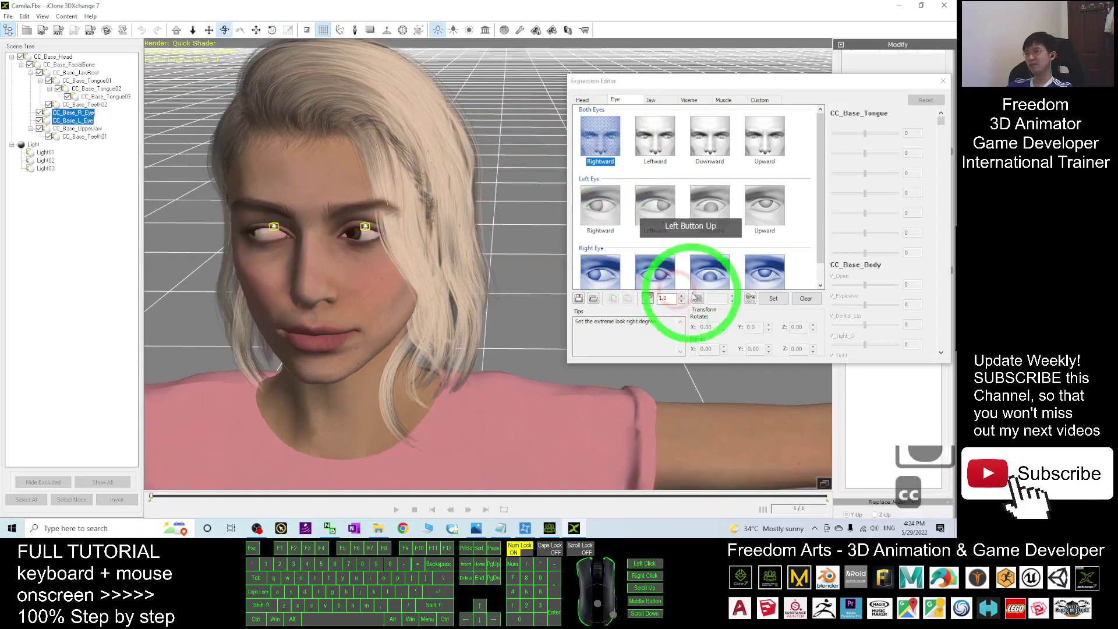
left_click(777, 298)
Store a look-left eye rotation, then preview Left Eye Upward and Right Eye Rightward
left_click(654, 140)
left_click(371, 246)
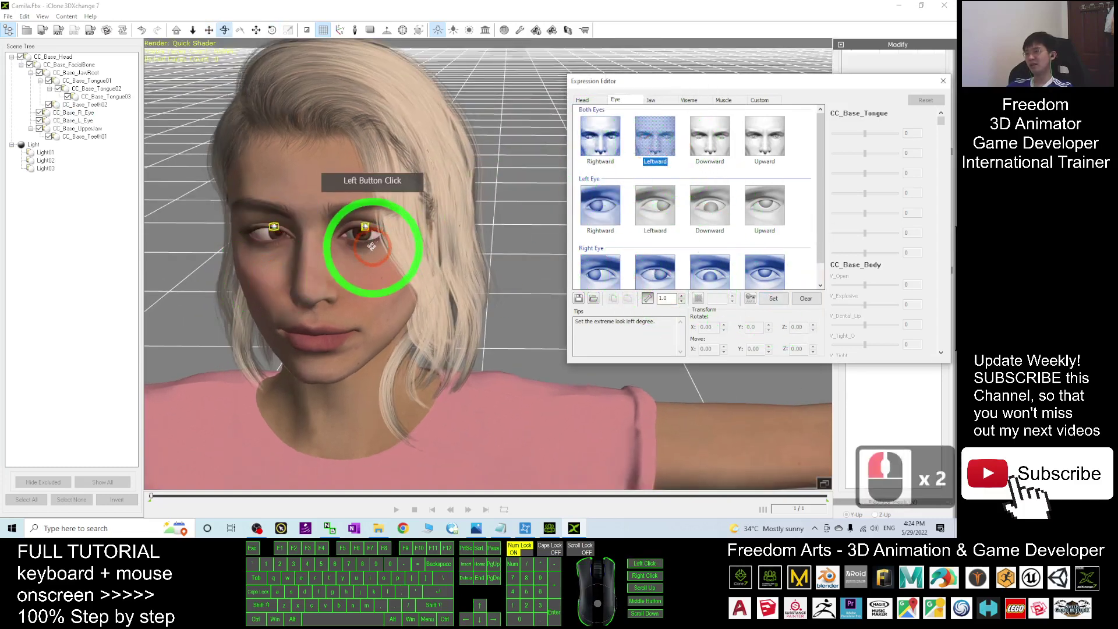
key("e")
left_click_drag(294, 252, 302, 249)
left_click(773, 298)
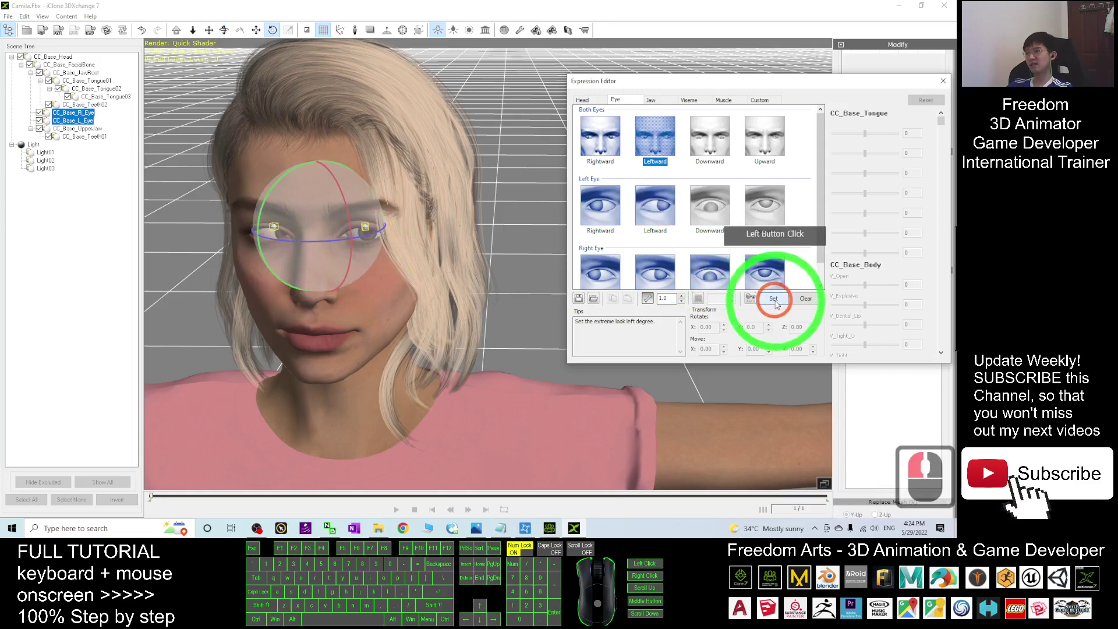
left_click(710, 140)
left_click(328, 202)
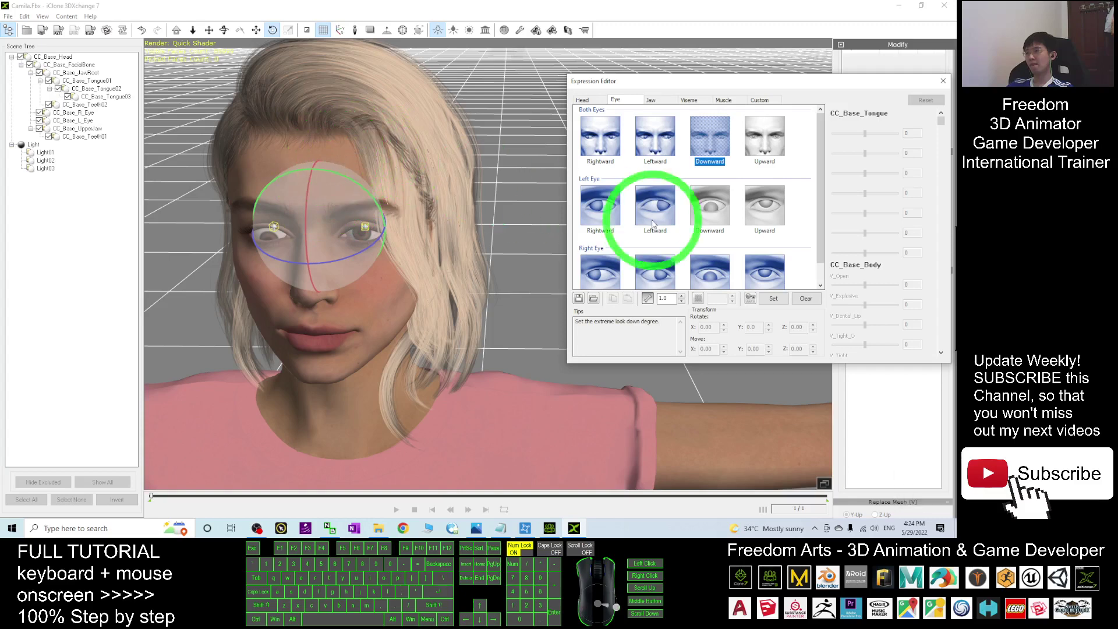
left_click(747, 230)
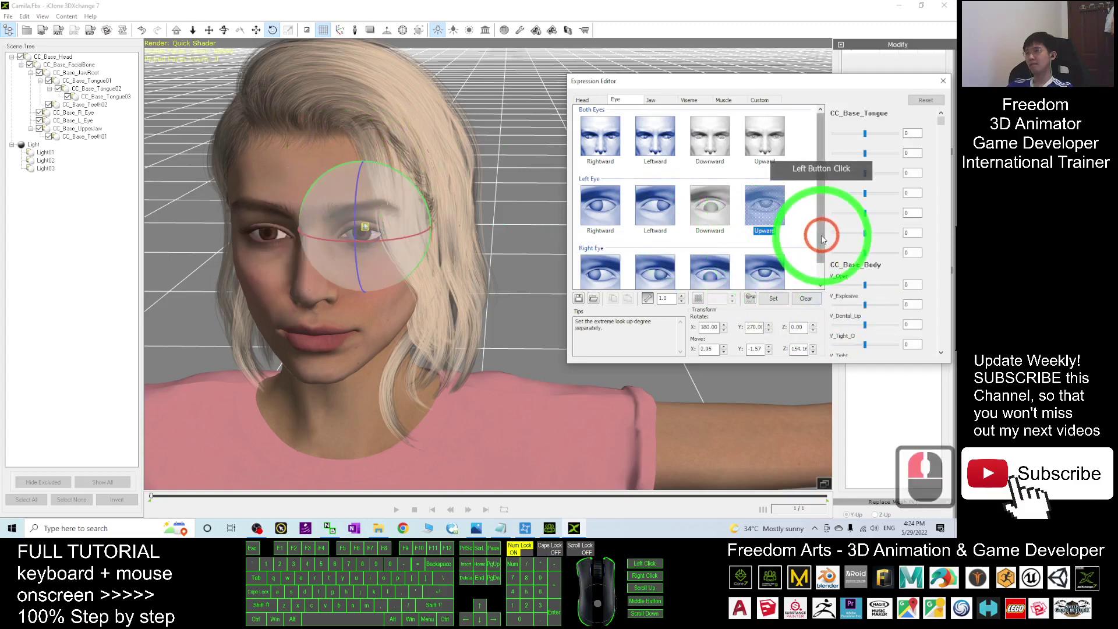
left_click(610, 263)
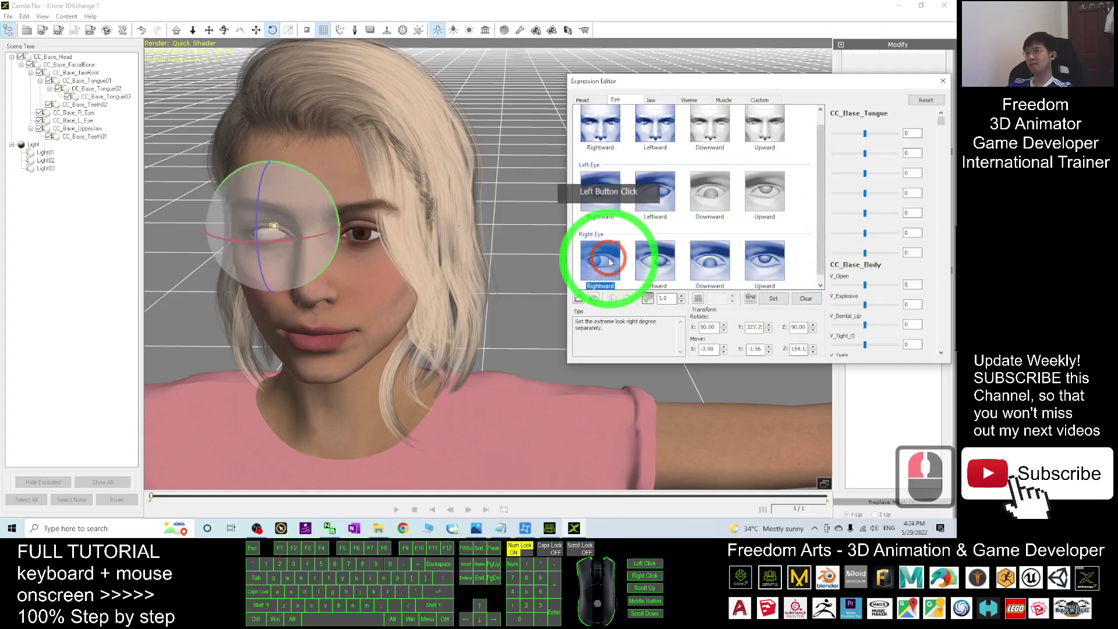
Reset the Right Eye Rightward, Leftward and Upward poses
scroll(312, 253, "up", 3)
scroll(313, 252, "down", 3)
key("c")
left_click_drag(314, 255, 352, 295)
scroll(711, 262, "down", 4)
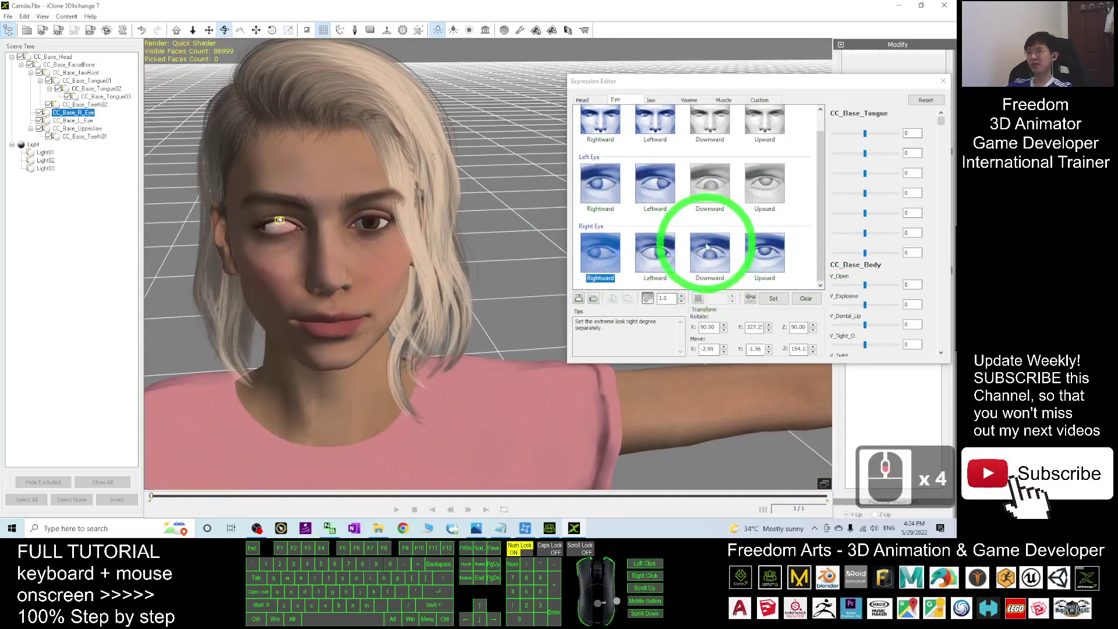
left_click(808, 299)
left_click(662, 251)
left_click(812, 301)
left_click(806, 298)
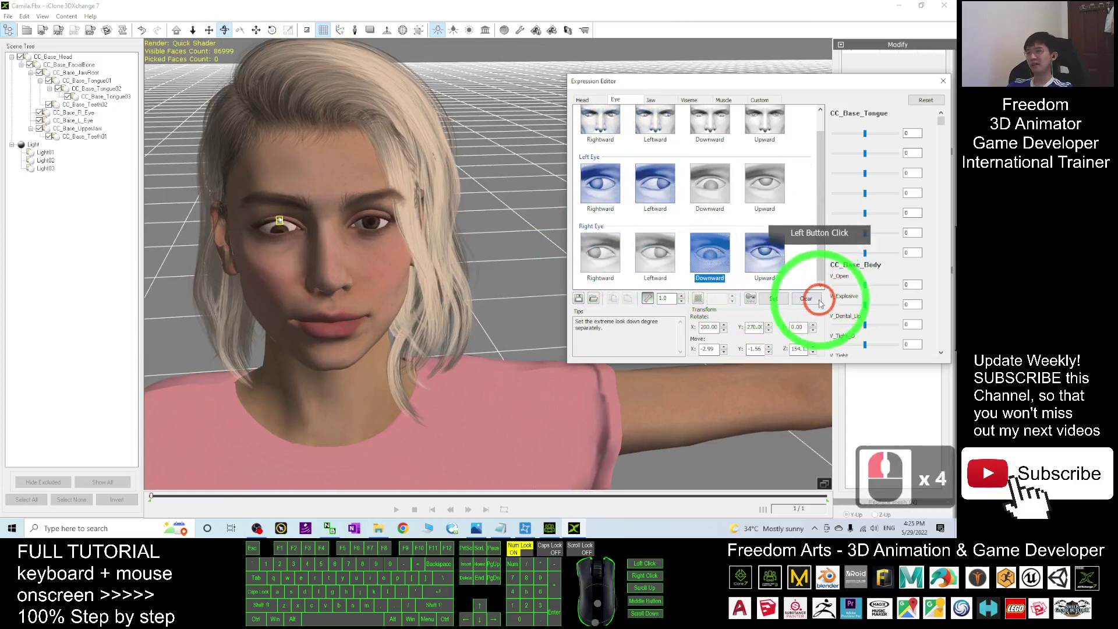
left_click(765, 253)
left_click(809, 298)
Reset the Left Eye Rightward and Leftward poses
left_click(612, 186)
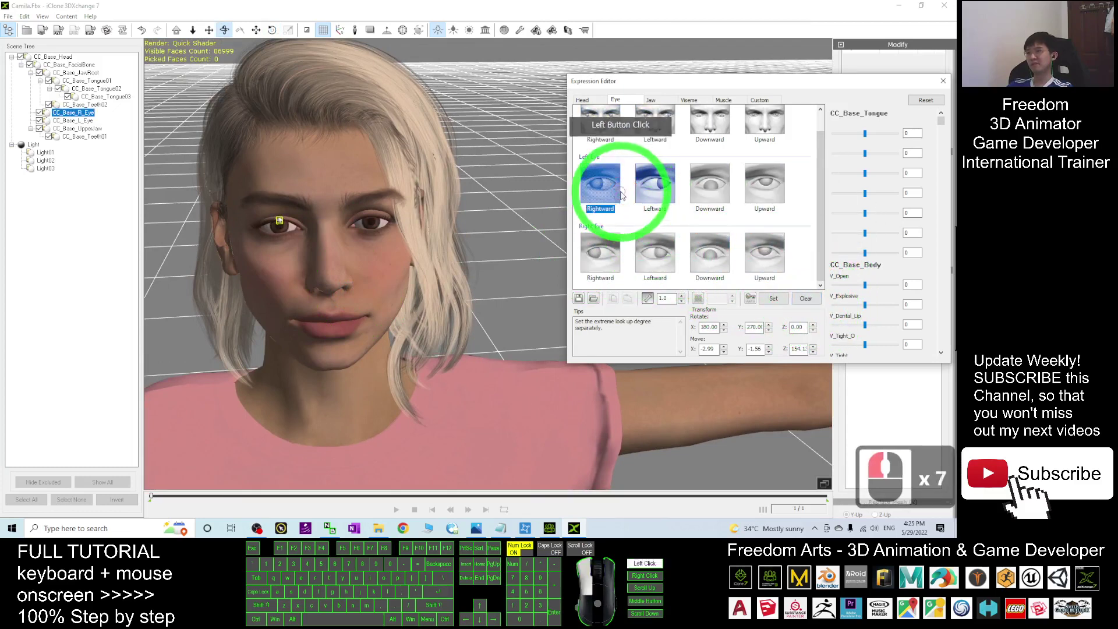
left_click(806, 298)
left_click(663, 186)
left_click(769, 250)
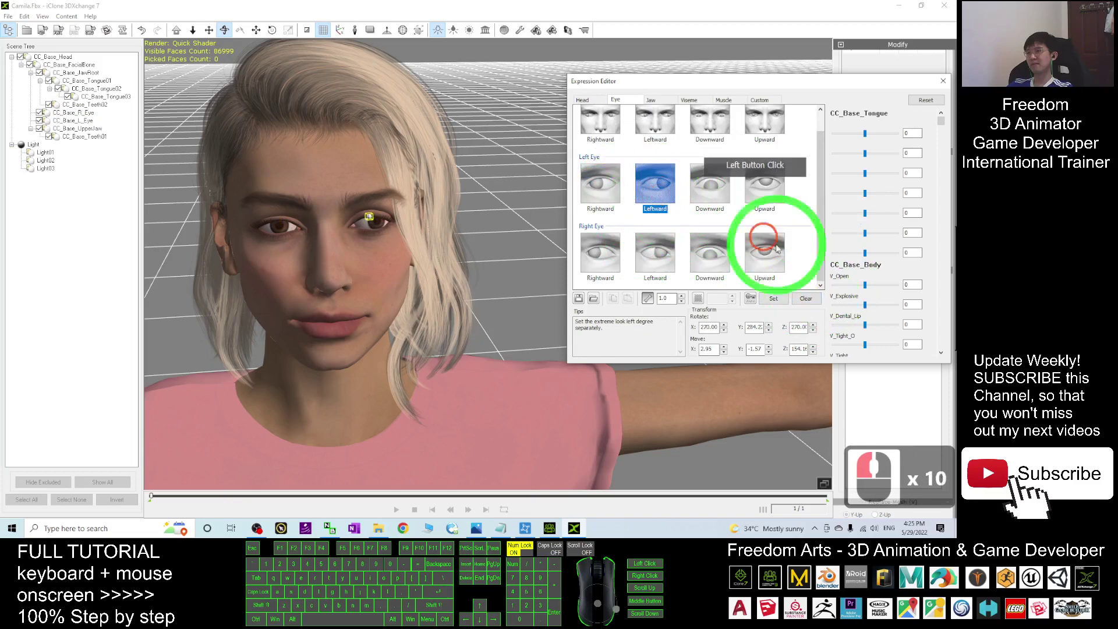
left_click(806, 298)
Rotate the eyes and set the Both Eyes Rightward and Leftward poses
scroll(714, 201, "up", 4)
left_click(600, 137)
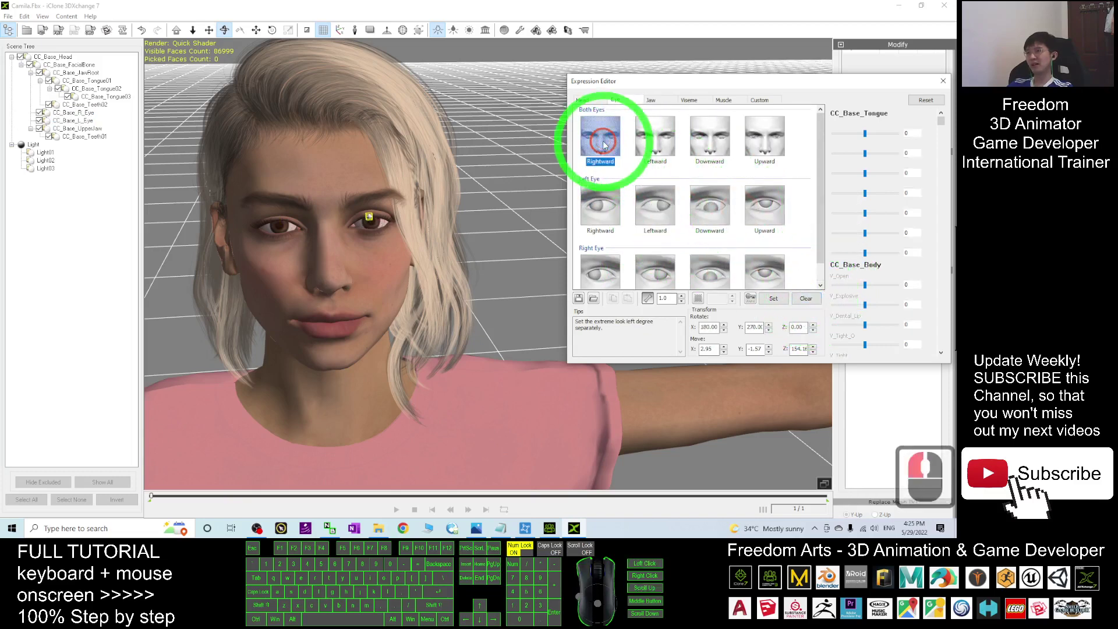
key("e")
left_click_drag(378, 225, 367, 228)
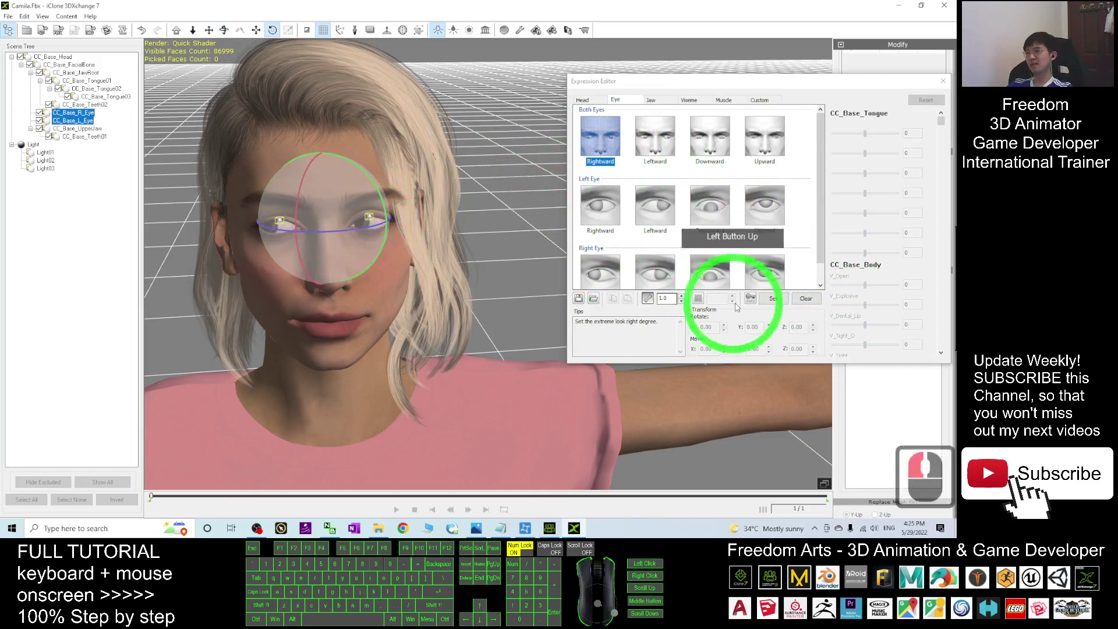
left_click(773, 298)
left_click(655, 157)
left_click(362, 227)
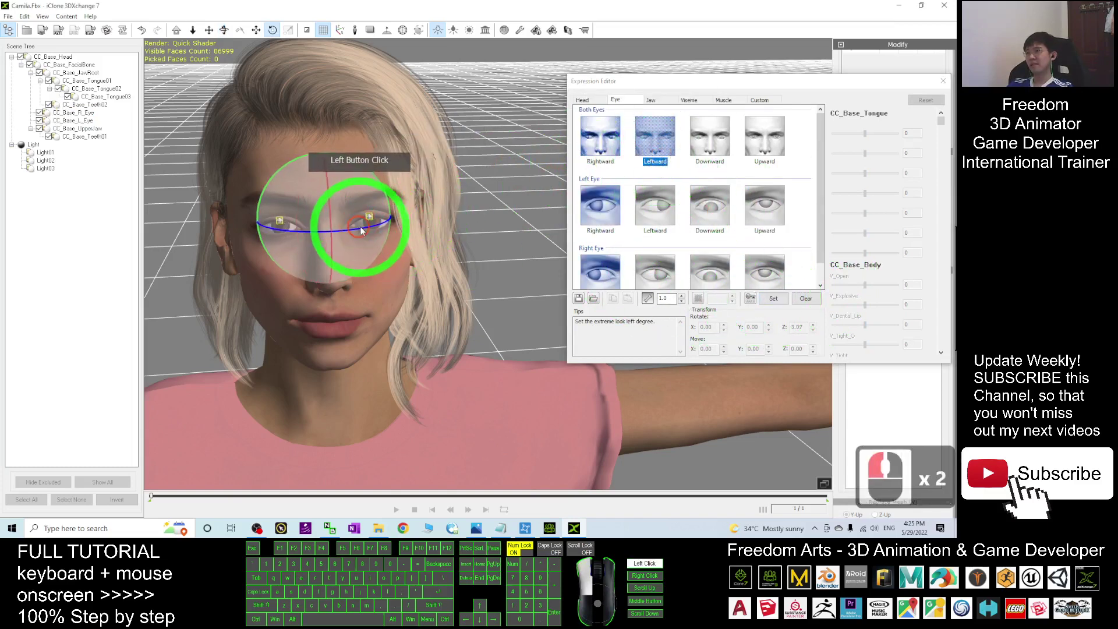
left_click_drag(376, 230, 370, 226)
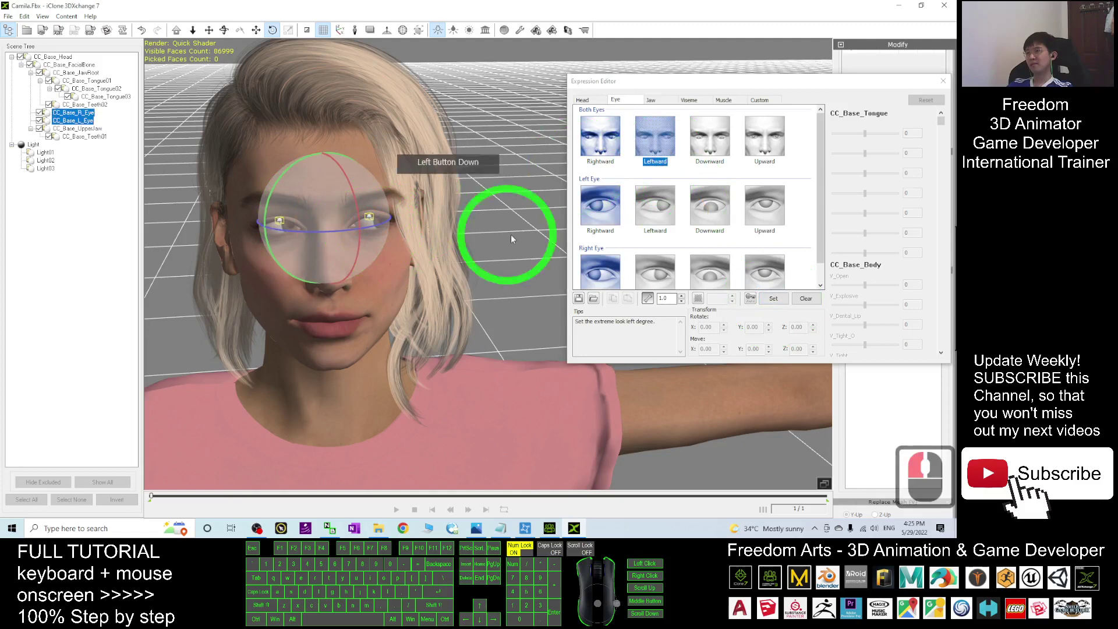
left_click(770, 296)
Tilt the eyes and set the Both Eyes Downward and Upward poses
left_click(708, 137)
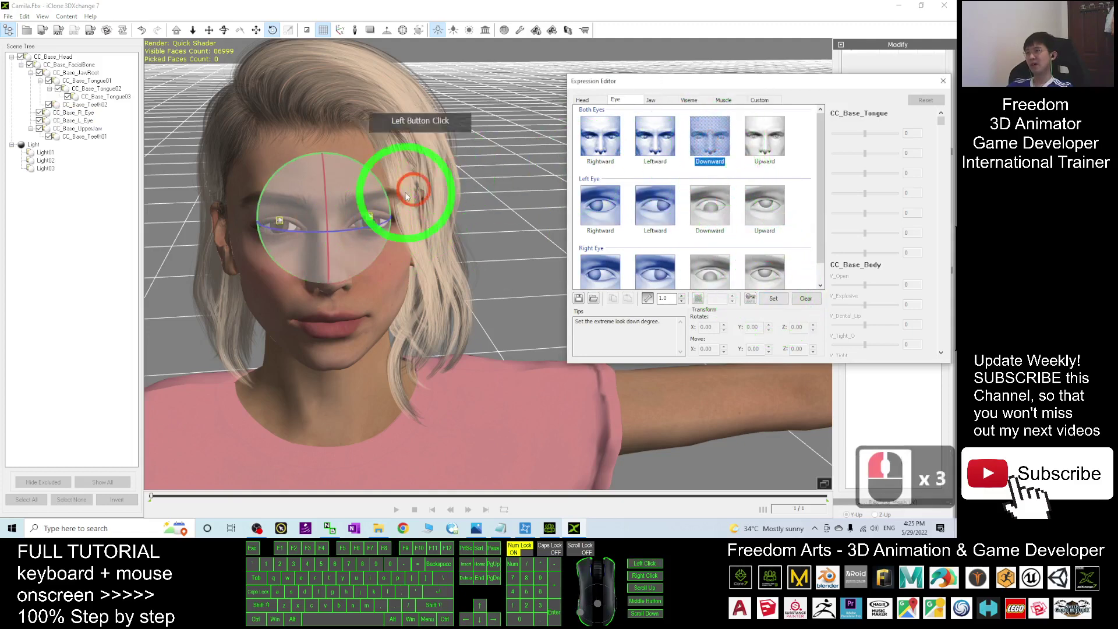
left_click_drag(330, 195, 541, 229)
left_click(772, 298)
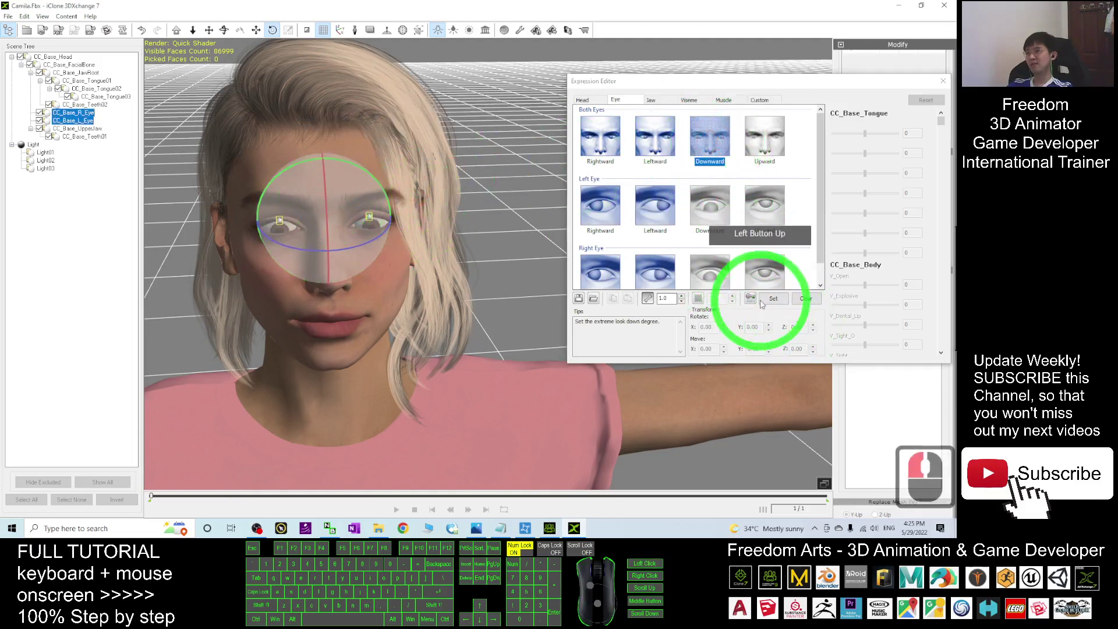
left_click(765, 135)
left_click(475, 232)
left_click_drag(331, 208, 334, 203)
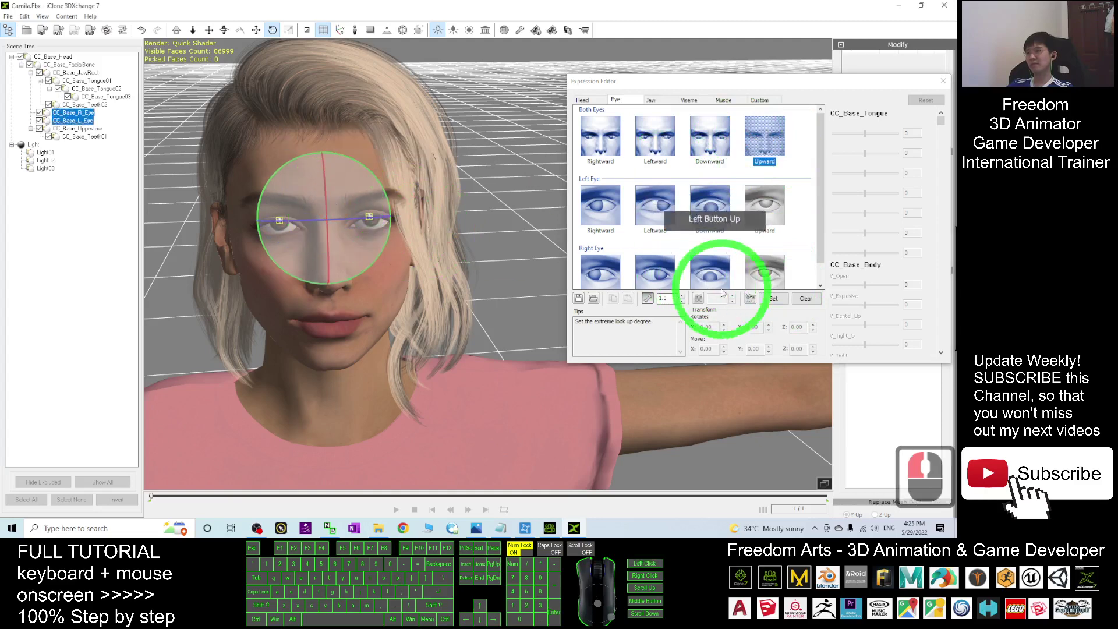
left_click(773, 299)
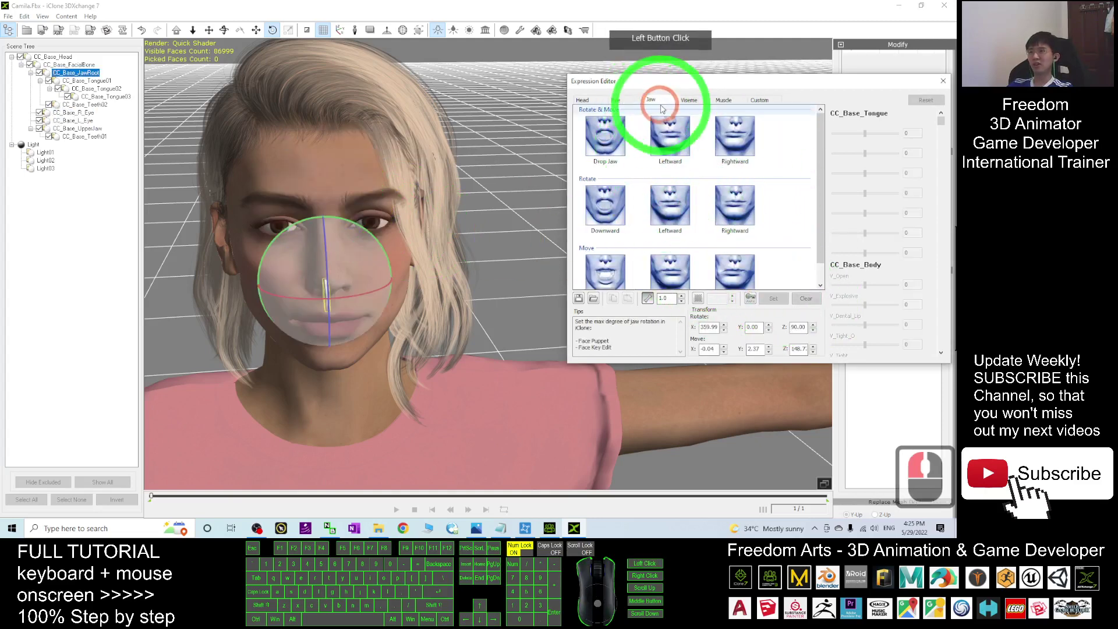
Open the Jaw tab and preview Drop Jaw plus the jaw rotate and move poses
left_click(622, 148)
left_click(614, 160)
left_click(767, 229)
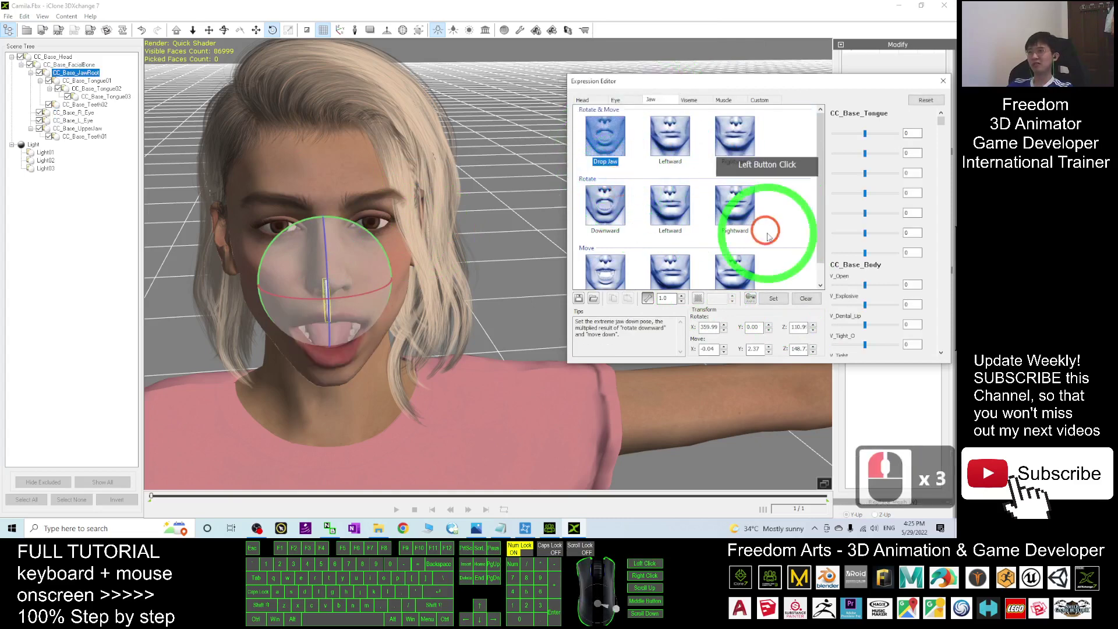
left_click(740, 259)
left_click(749, 225)
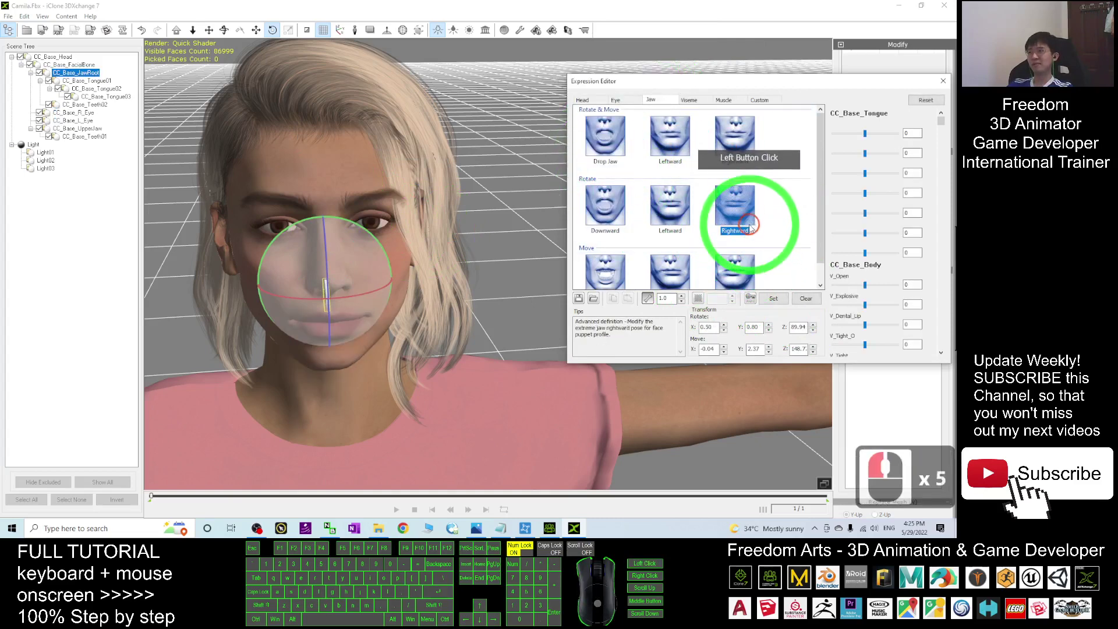
left_click(675, 207)
left_click(603, 207)
left_click(605, 209)
left_click(670, 137)
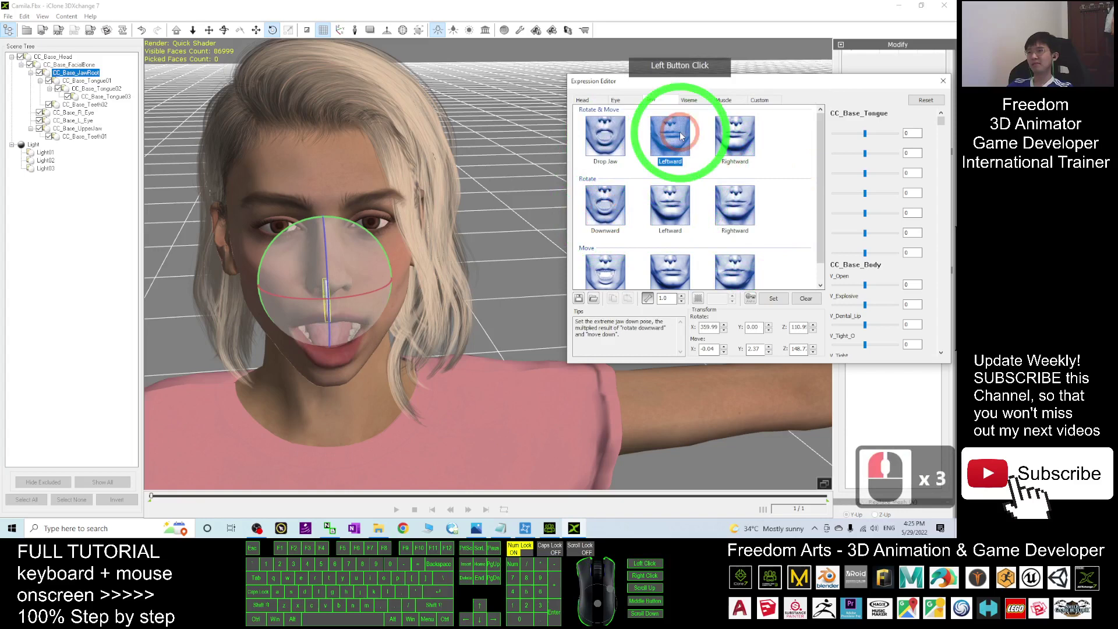
left_click(594, 163)
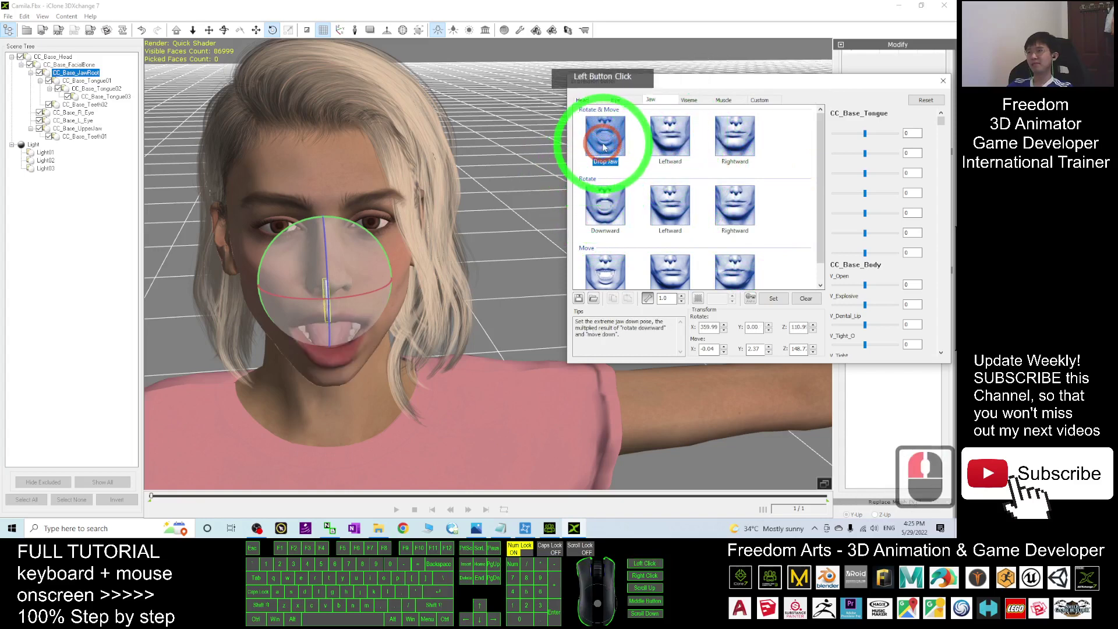
scroll(651, 168, "down", 1)
On the Viseme tab, frame Camila's face and set the Explosive viseme's V_Explosive morph to 100
left_click(688, 100)
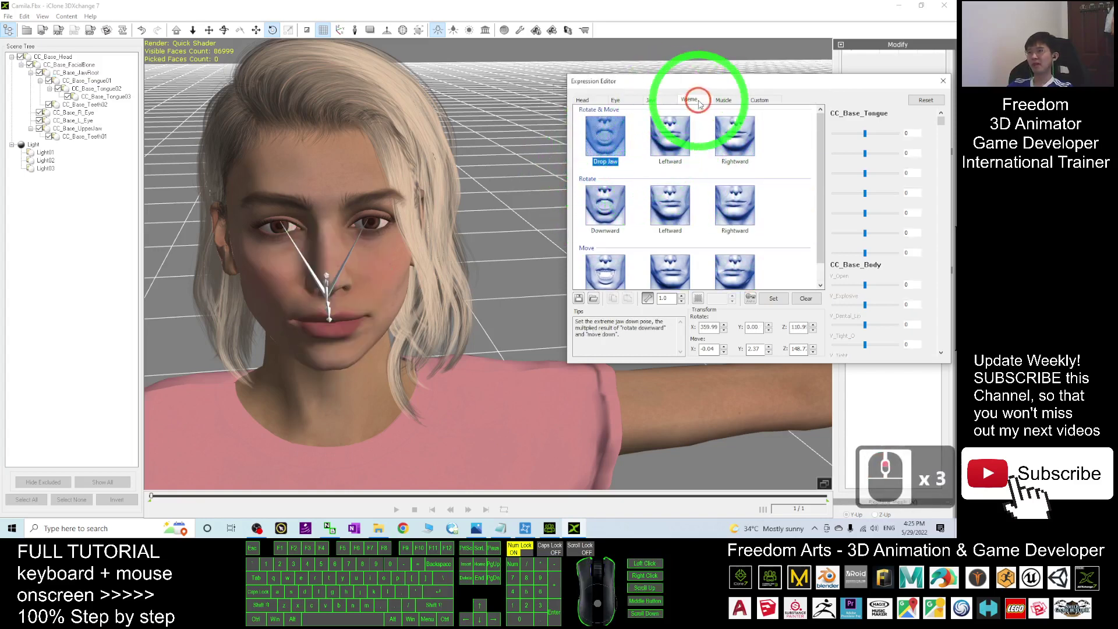
key("x")
left_click_drag(507, 303, 419, 329)
key("c")
scroll(425, 283, "up", 1)
left_click(739, 227)
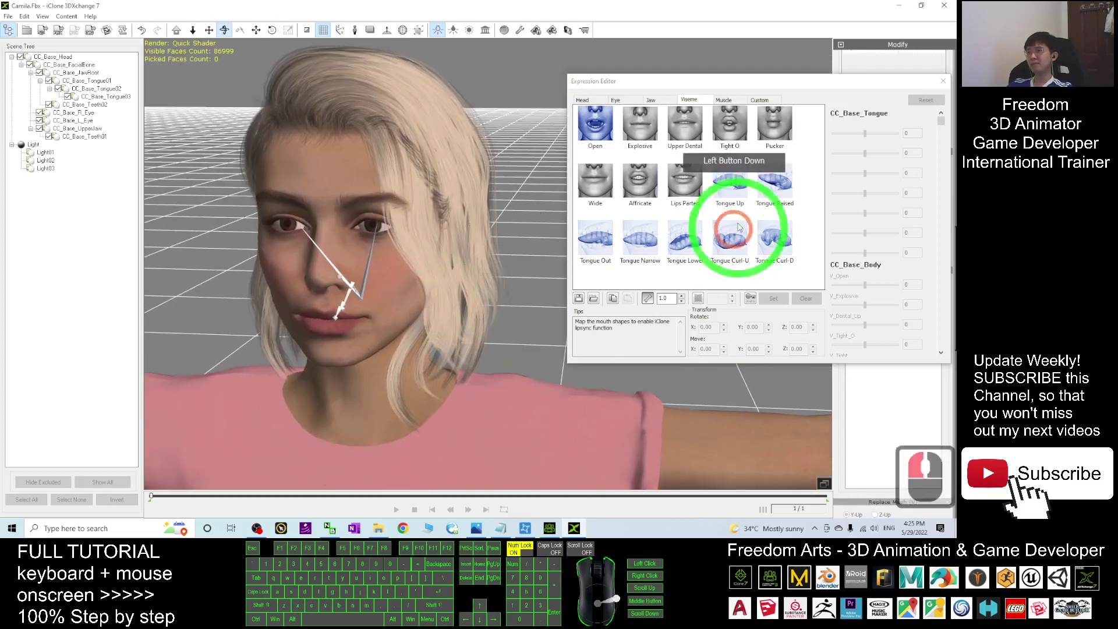
left_click(636, 129)
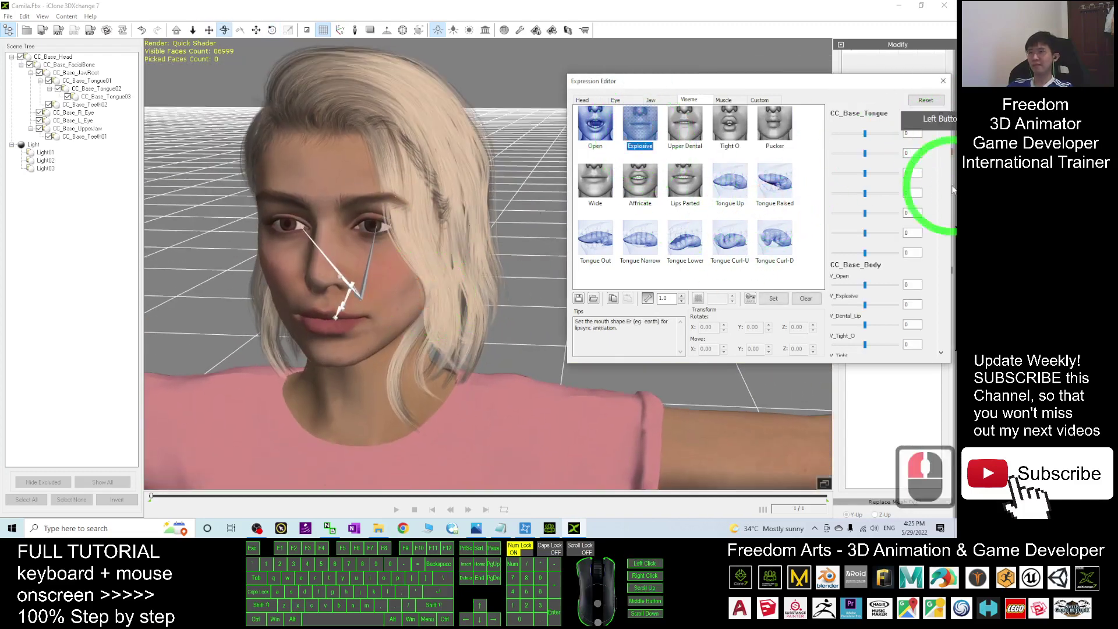
left_click_drag(866, 308, 927, 312)
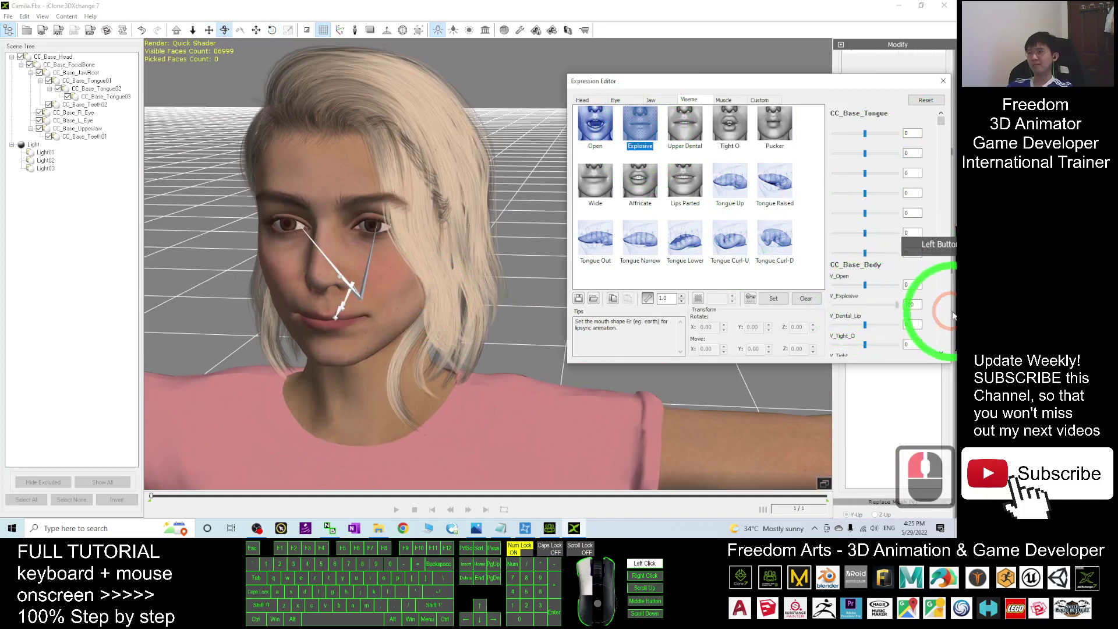
left_click(774, 298)
Set the Upper Dental viseme with V_Dental_Lip at 100
left_click(684, 125)
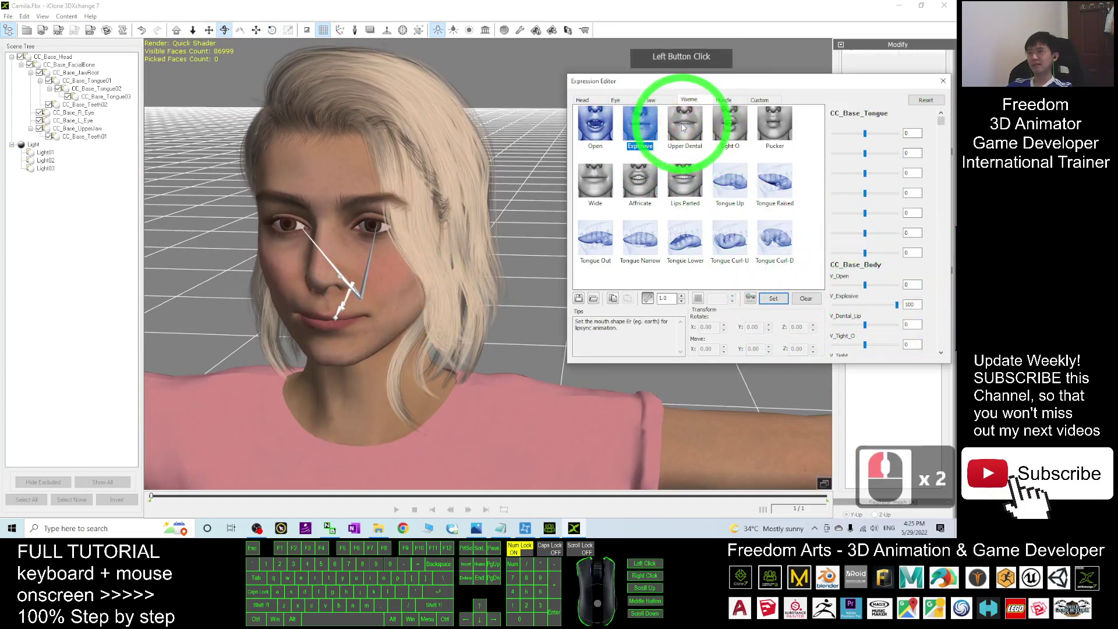
left_click(684, 127)
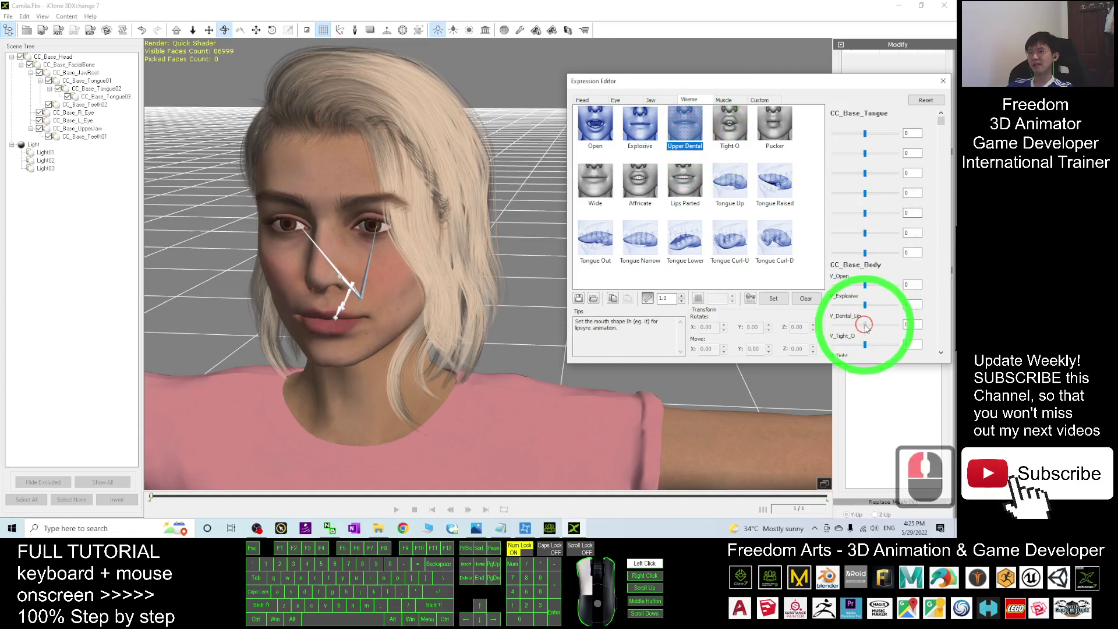
left_click_drag(866, 324, 897, 324)
left_click(773, 298)
Set the Tight O viseme with V_Tight_O at full strength, 100
left_click(722, 134)
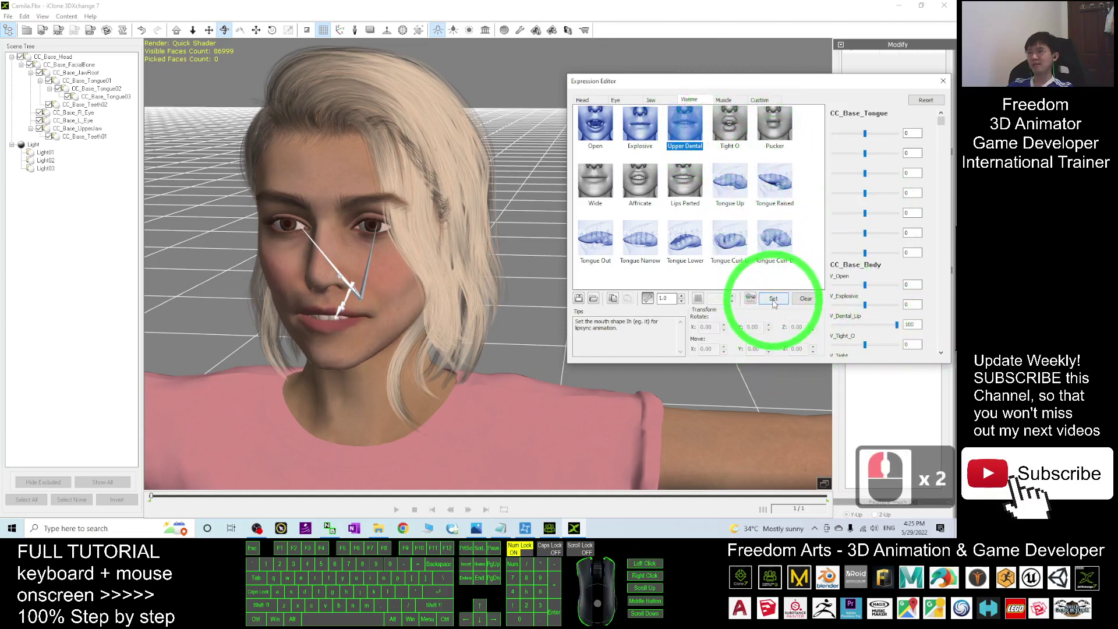
left_click(729, 125)
left_click(866, 345)
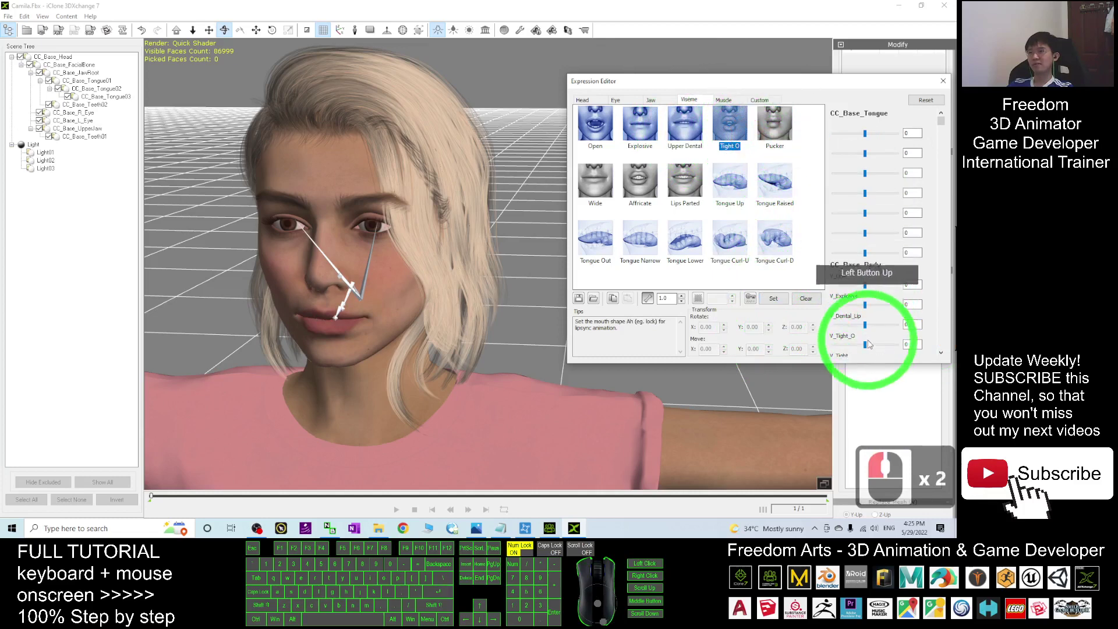
left_click_drag(866, 344, 908, 345)
left_click(775, 298)
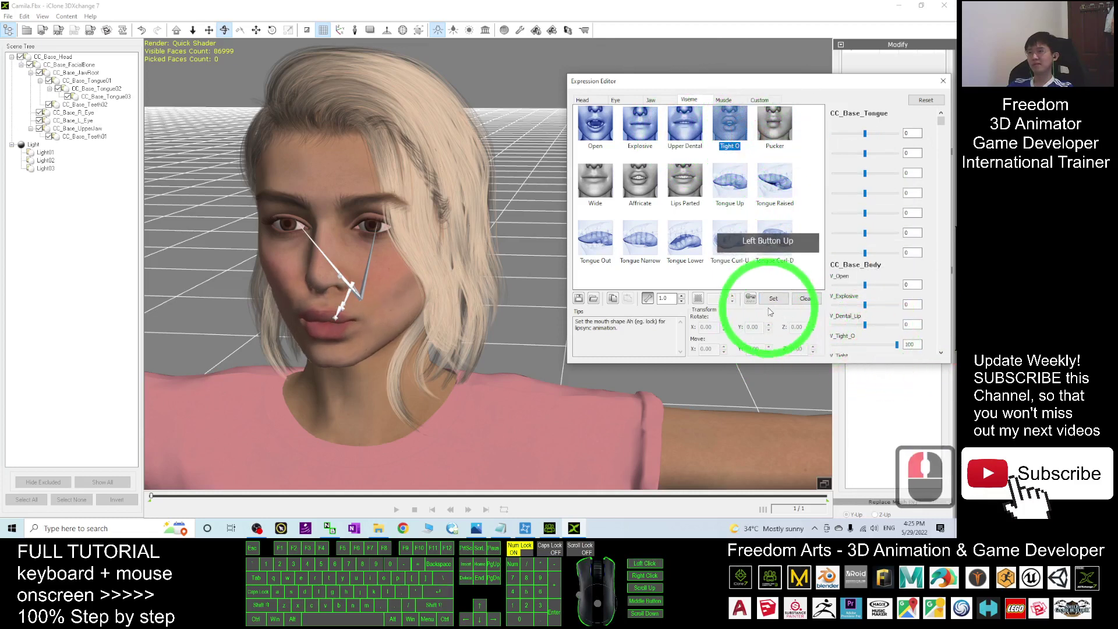
left_click(941, 352)
Set the Pucker and Wide visemes to their mouth morphs at 100
left_click(780, 134)
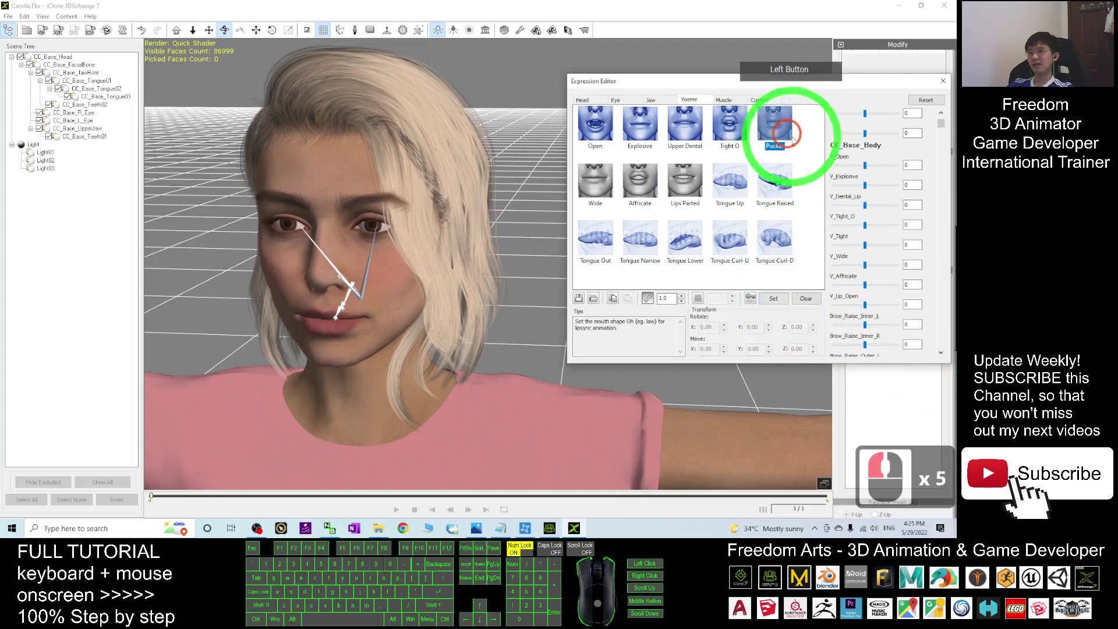
left_click(872, 245)
left_click_drag(866, 245, 908, 245)
left_click(776, 298)
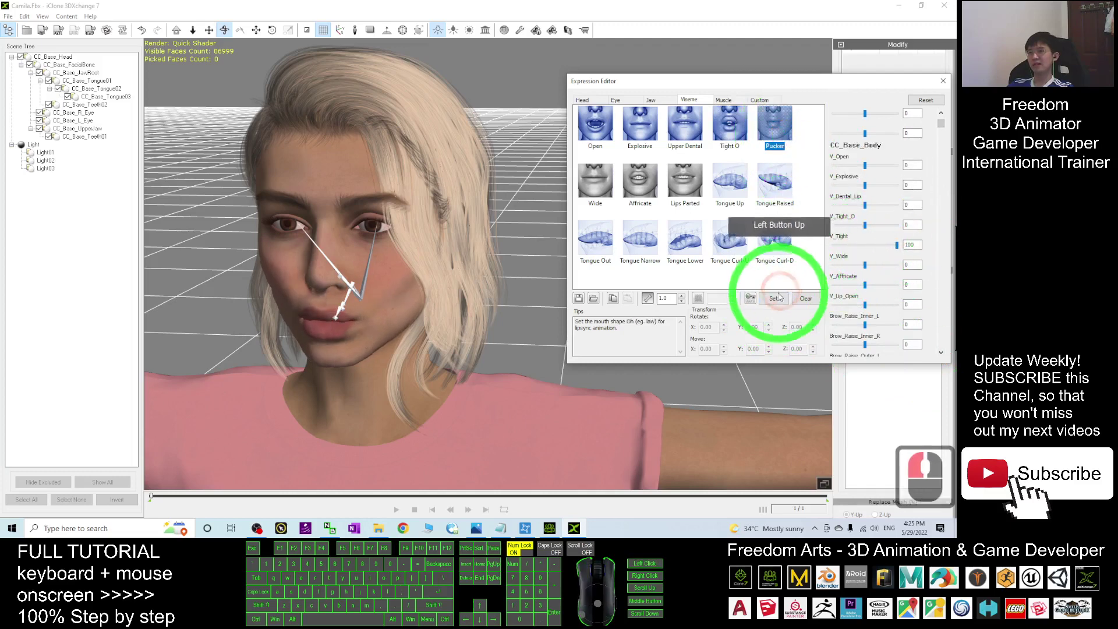
left_click(595, 182)
left_click(866, 265)
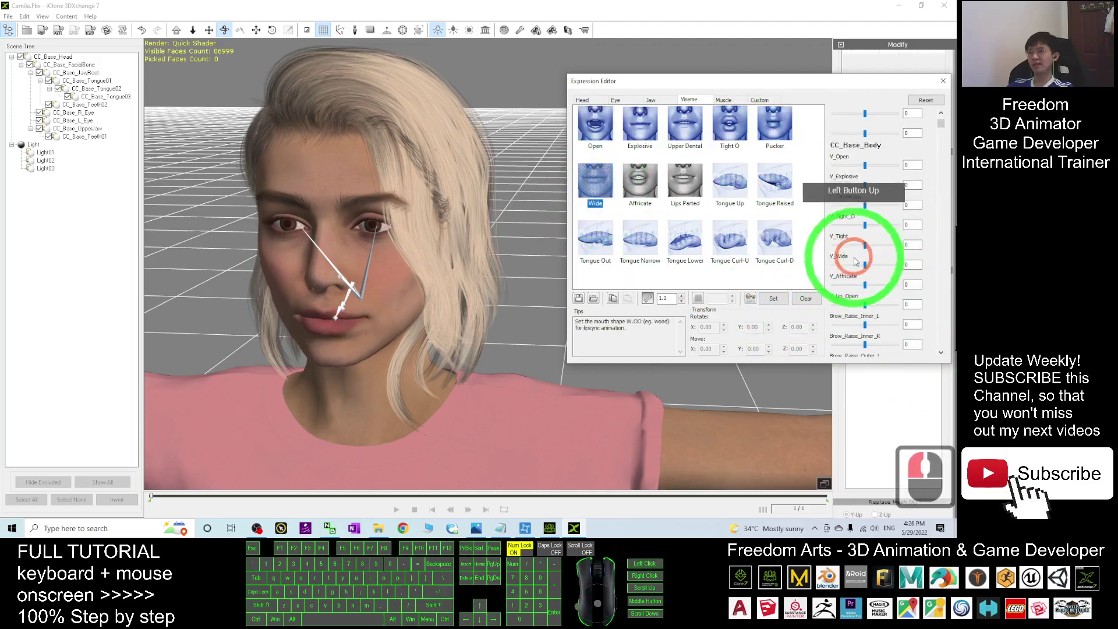
left_click_drag(866, 266, 899, 265)
left_click(773, 298)
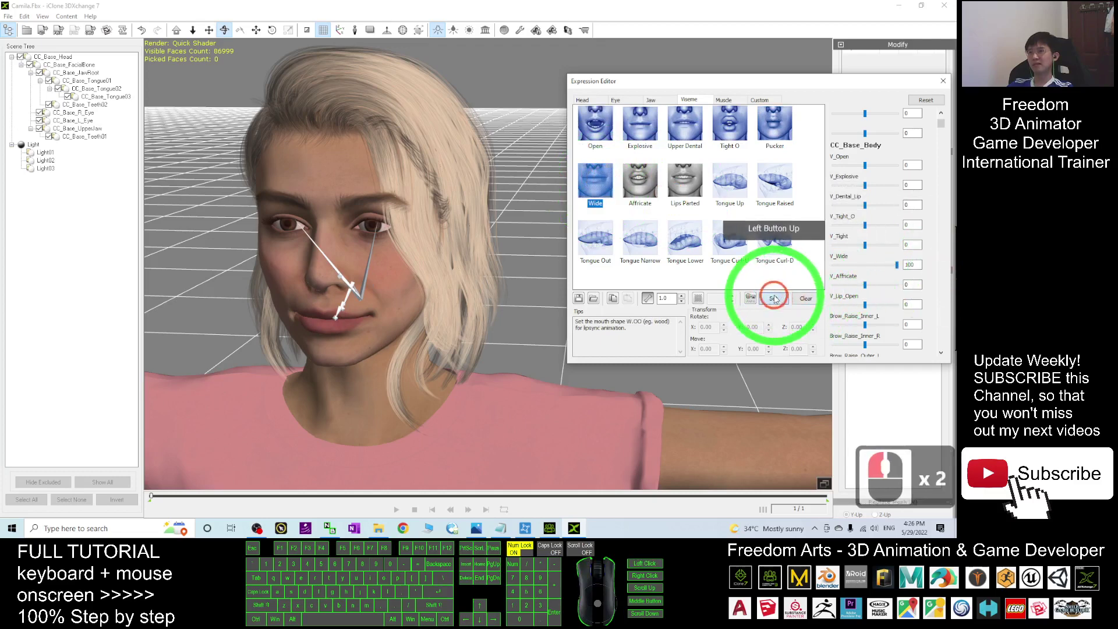
Set the Affricate and Lips Parted visemes to their mouth morphs at 100
left_click(644, 188)
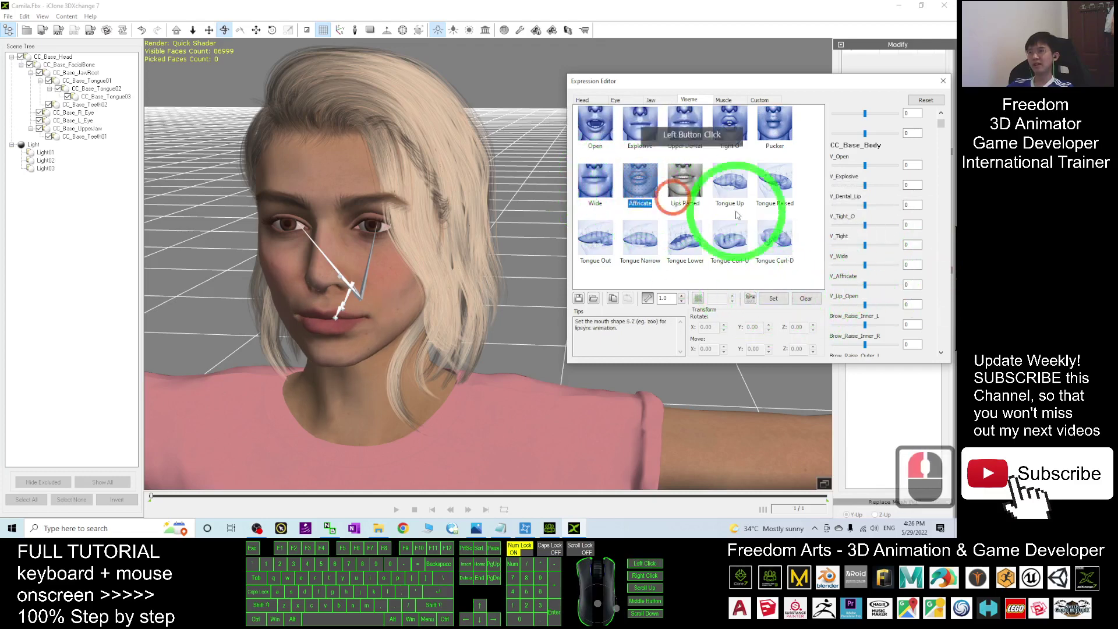
left_click(866, 285)
left_click_drag(864, 287, 937, 285)
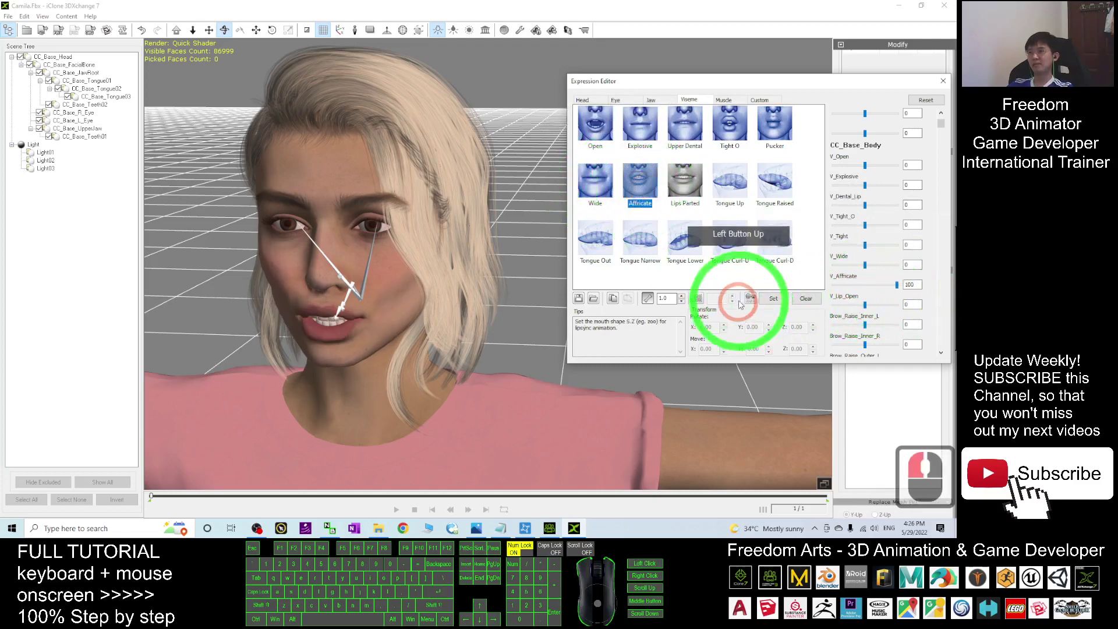
left_click(774, 298)
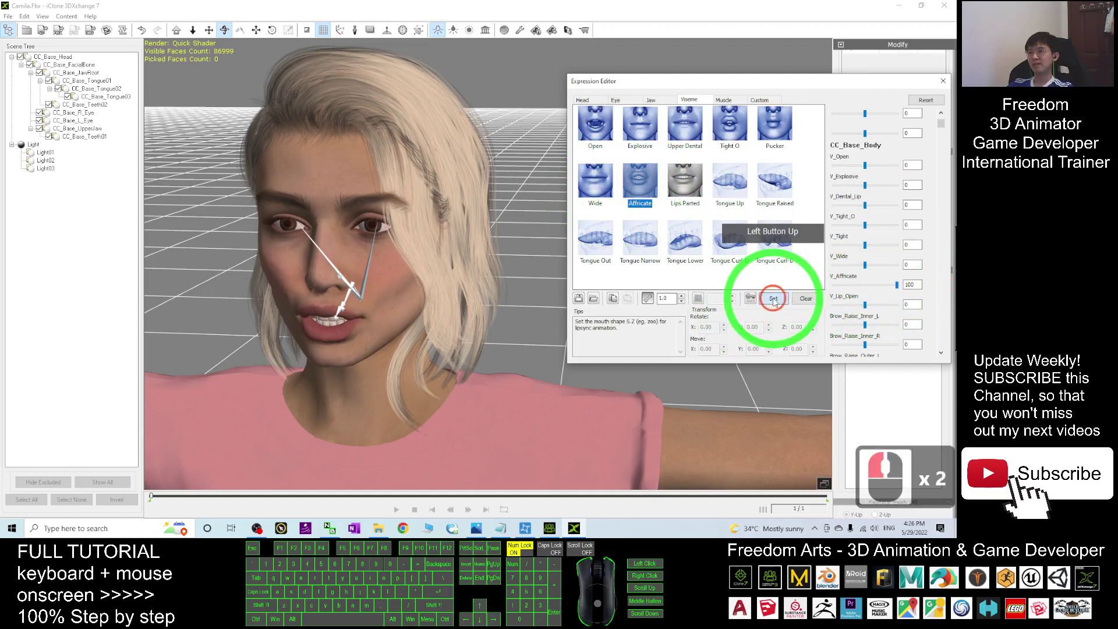
left_click(688, 185)
left_click_drag(866, 304, 984, 305)
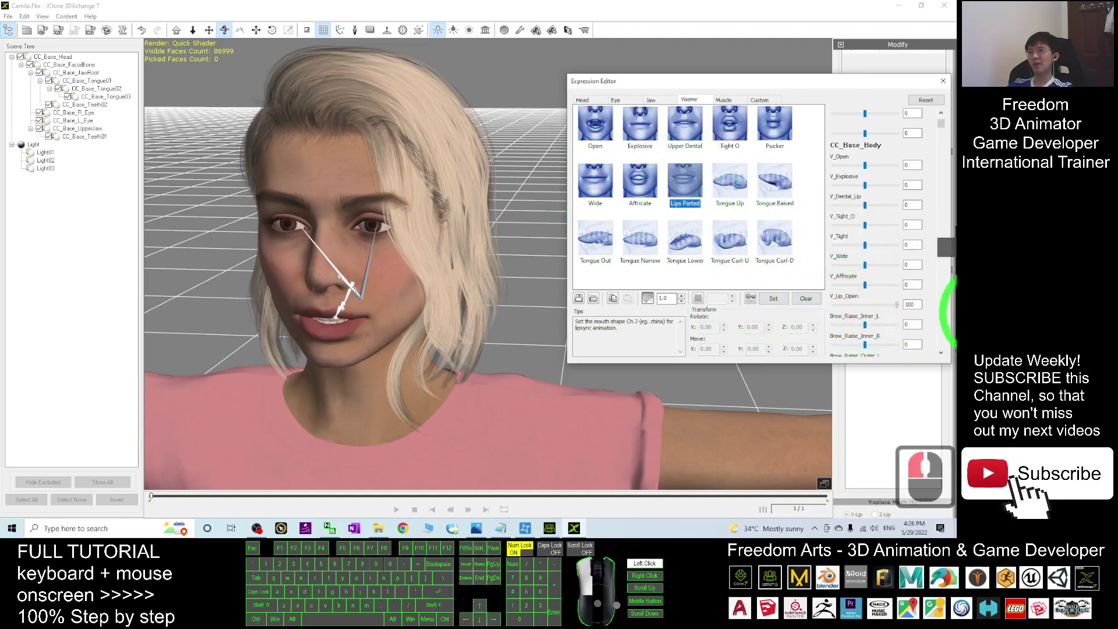
triple_click(773, 299)
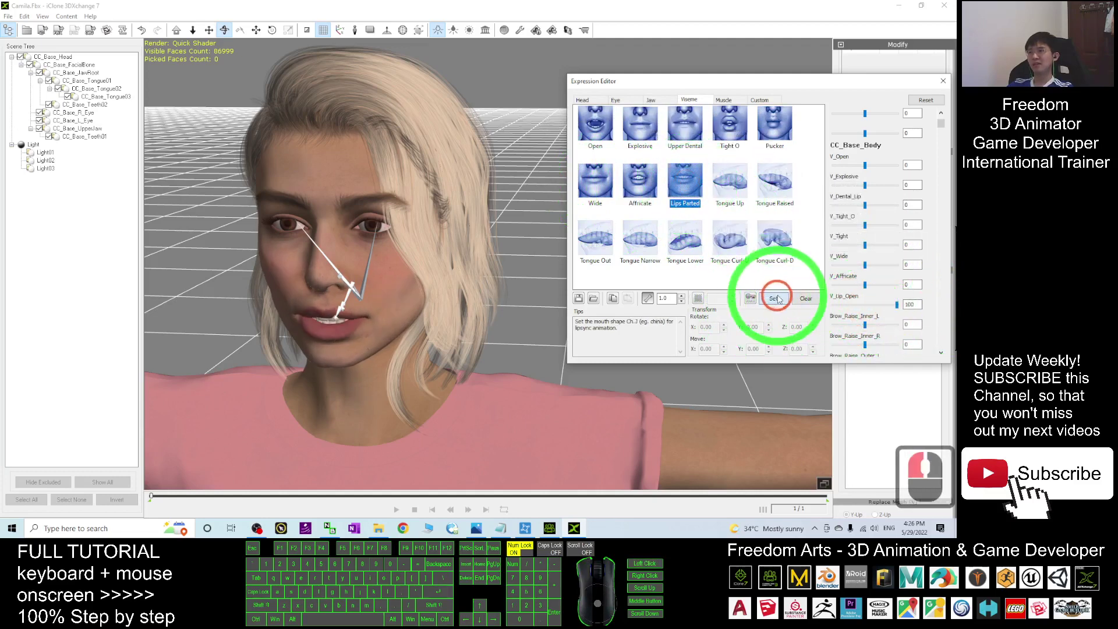
left_click(804, 230)
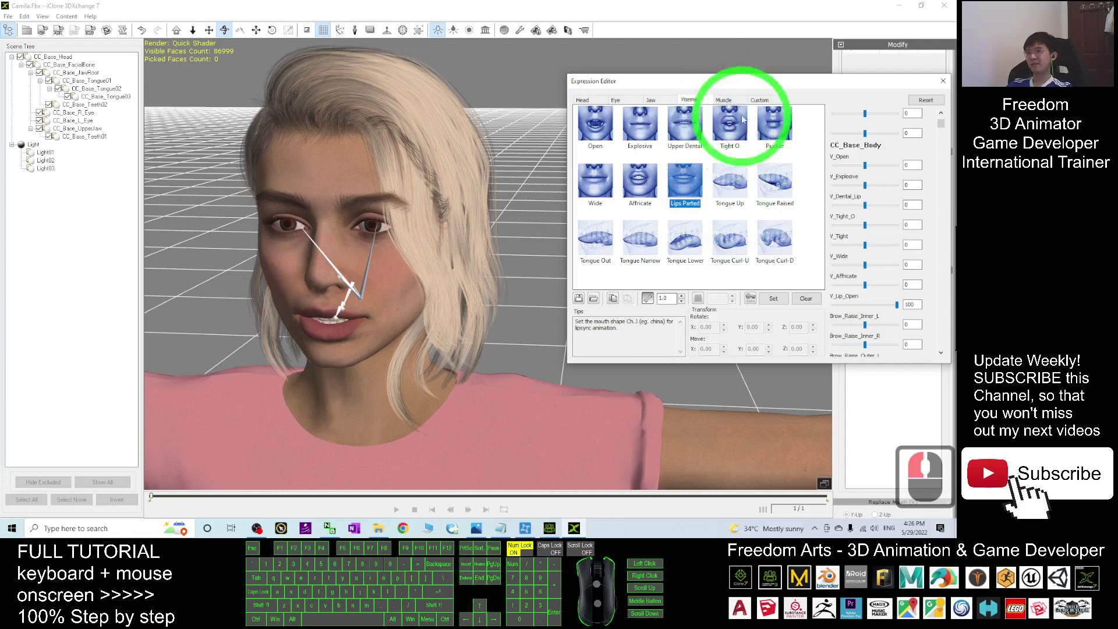
Check the muscle expression set, return to the visemes, and move the editor aside
left_click(724, 100)
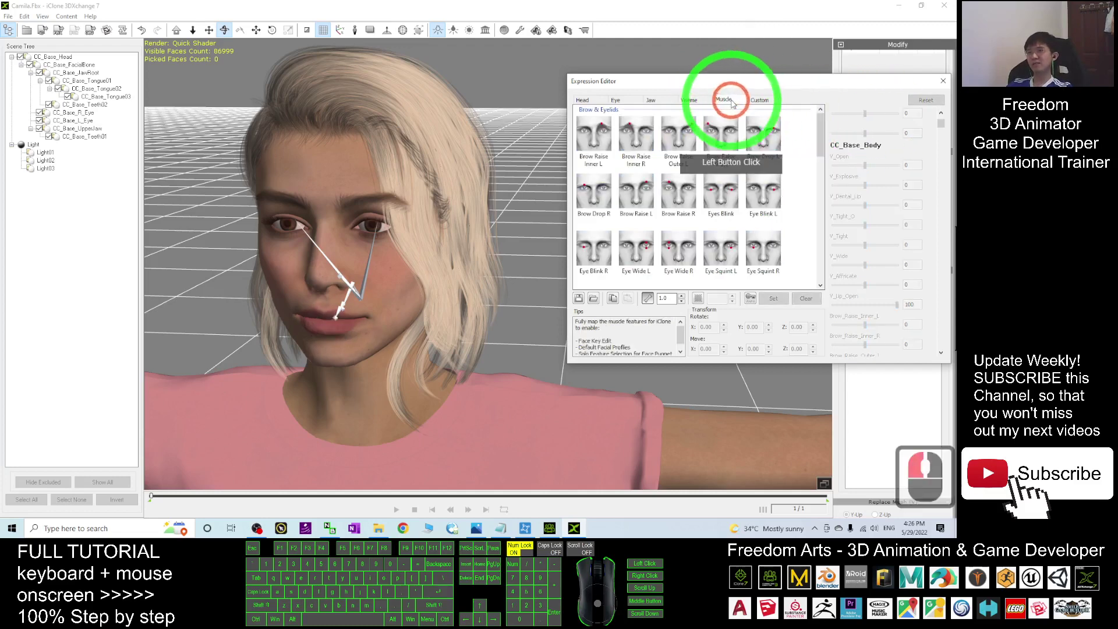
left_click(682, 100)
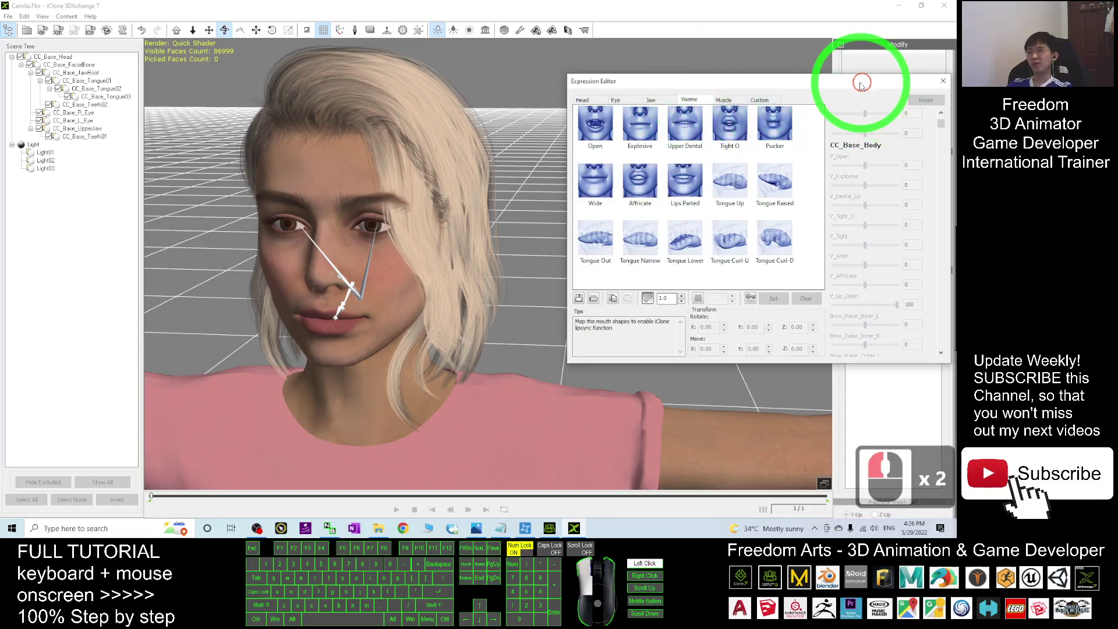
left_click_drag(860, 84, 741, 80)
Close the Expression Editor and pan and orbit to view Camila's head in profile
left_click(821, 77)
scroll(601, 221, "down", 1)
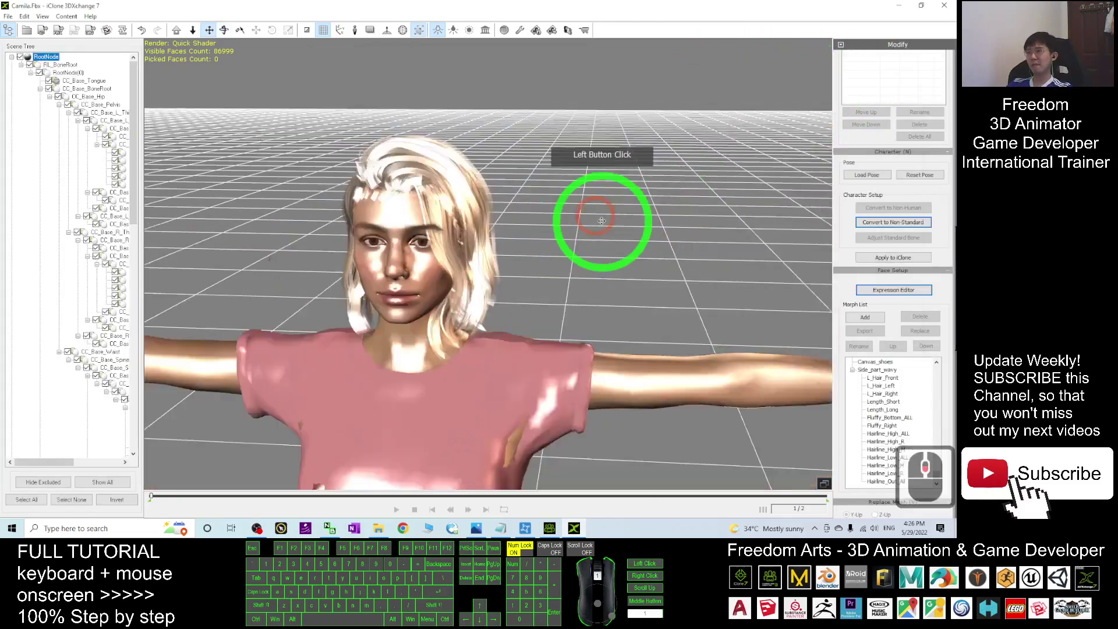
scroll(600, 222, "down", 2)
scroll(572, 268, "up", 4)
key("x")
left_click_drag(534, 322, 434, 172)
key("c")
left_click_drag(321, 5, 549, 74)
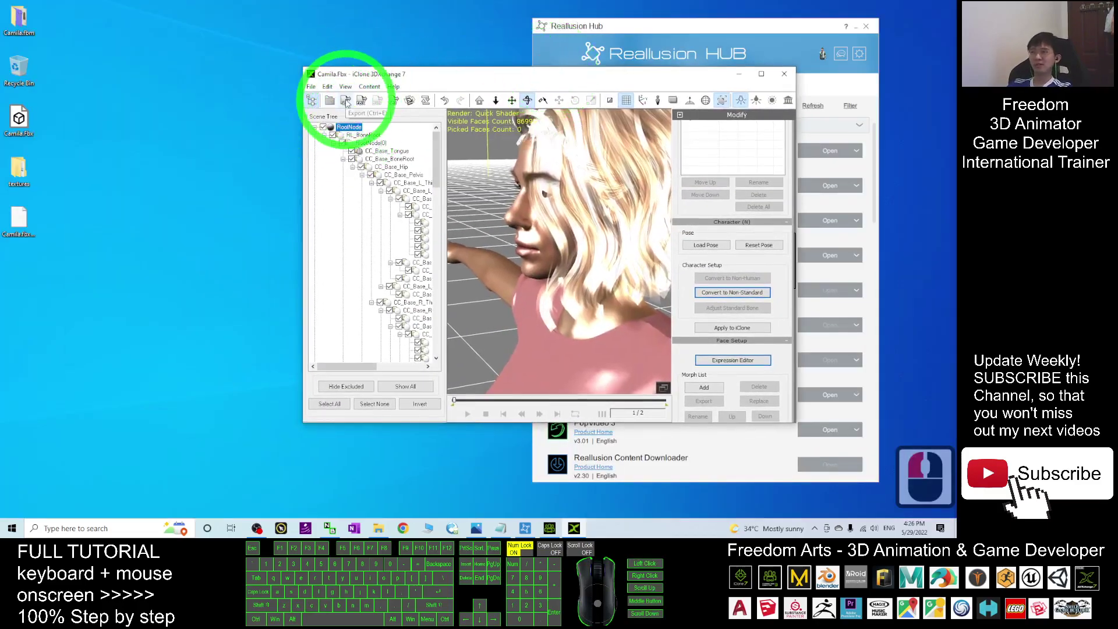
Export Camila as iClone 7 content to the Desktop and dismiss the success message
left_click(345, 101)
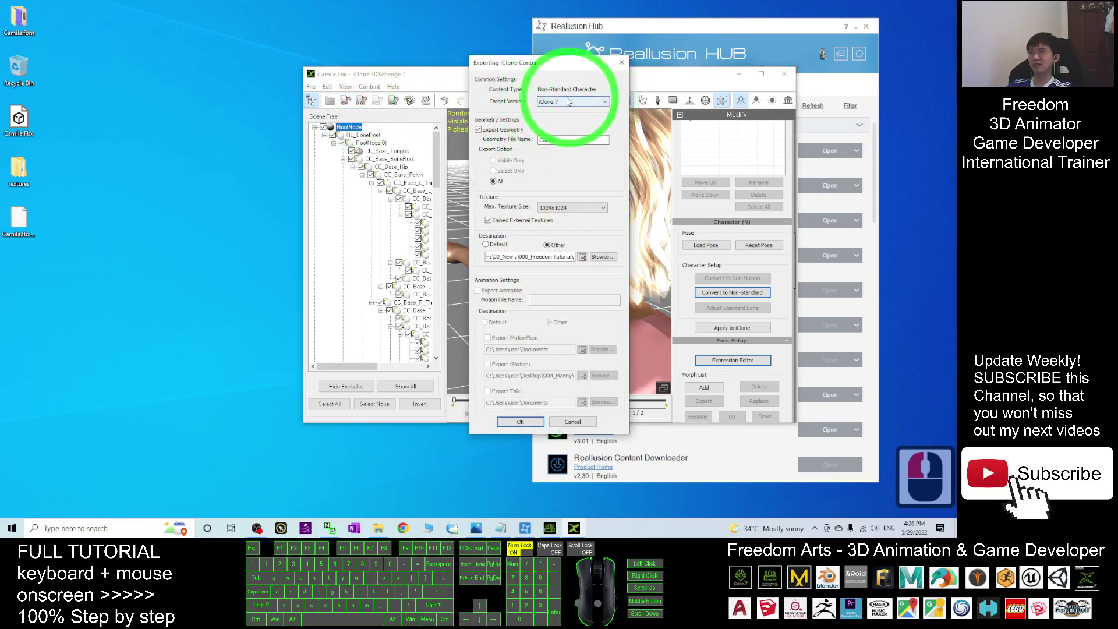
left_click(556, 109)
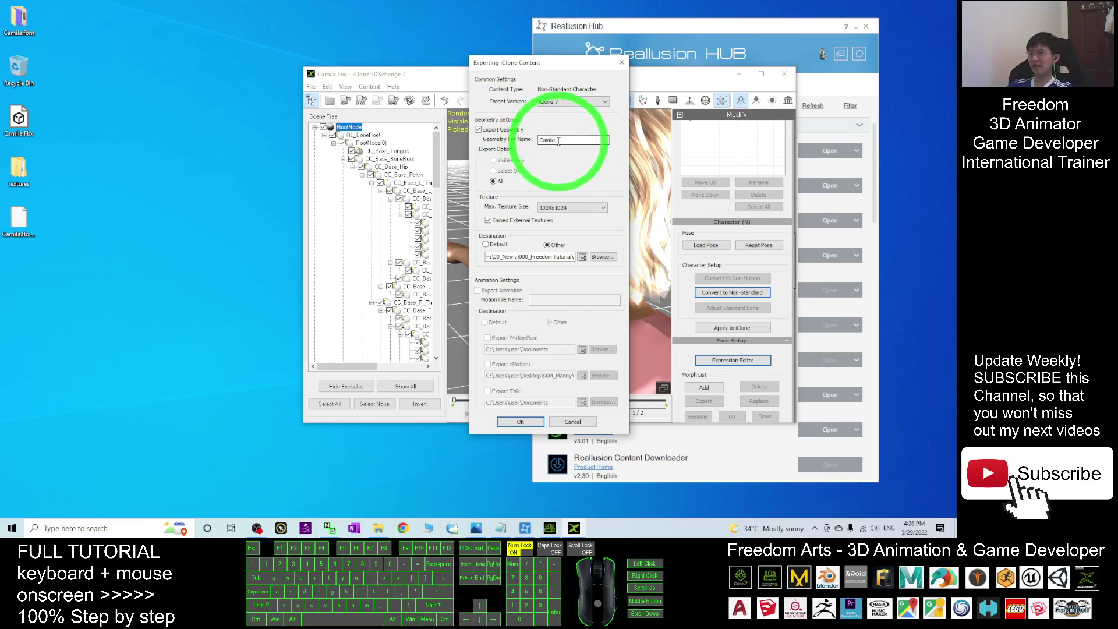
left_click(601, 258)
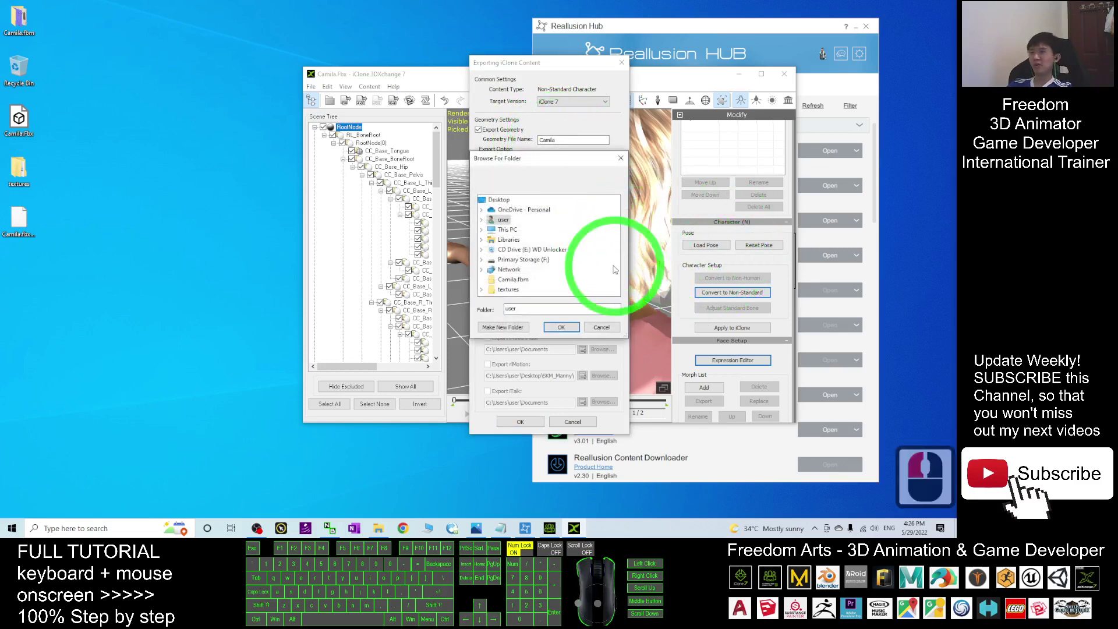
left_click(561, 327)
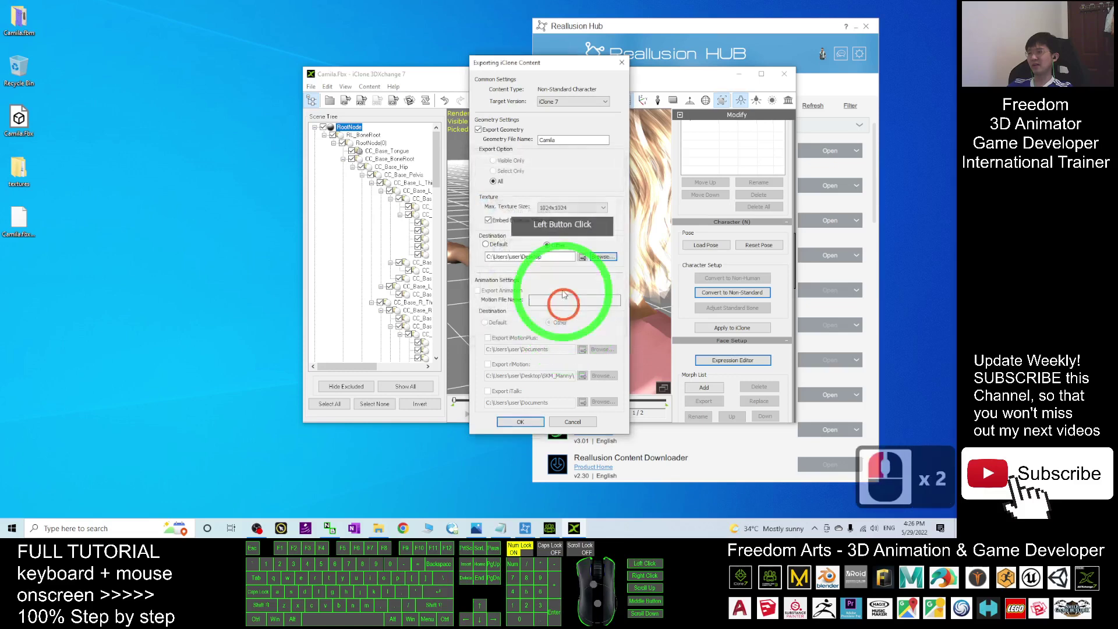
left_click(520, 422)
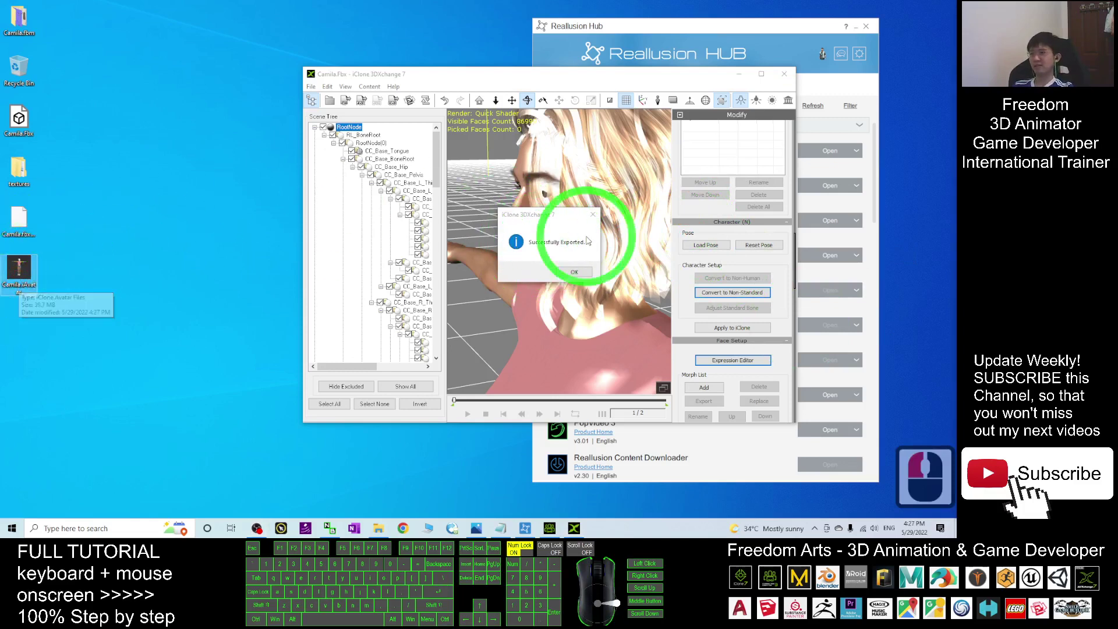
left_click(575, 272)
Minimize 3DXchange and start iClone 7 from the Reallusion Hub product list
left_click(741, 75)
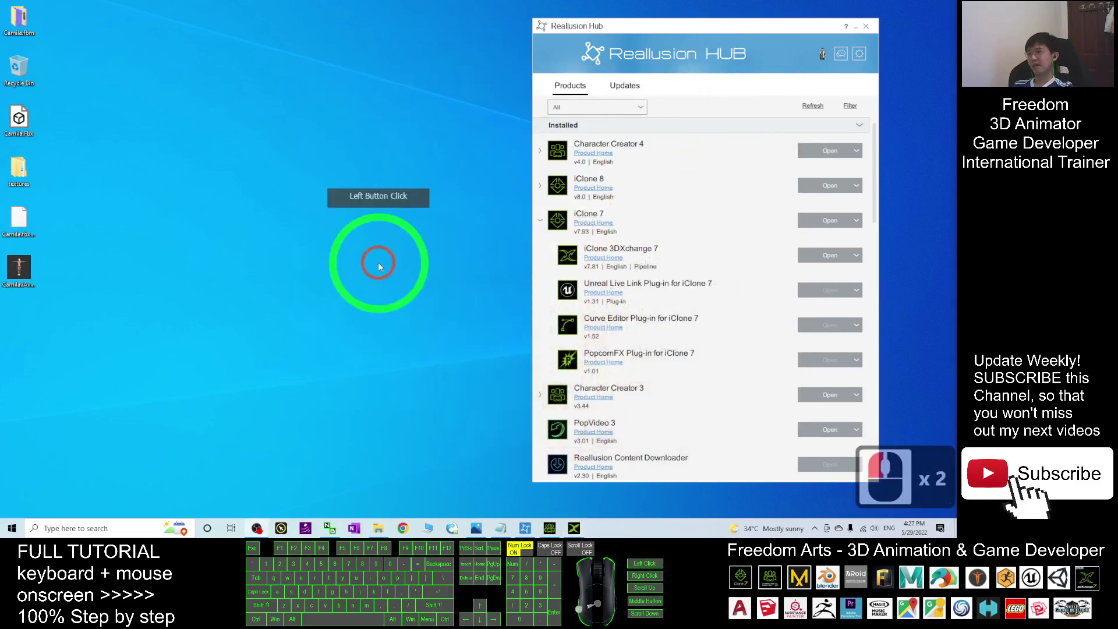
scroll(757, 248, "up", 5)
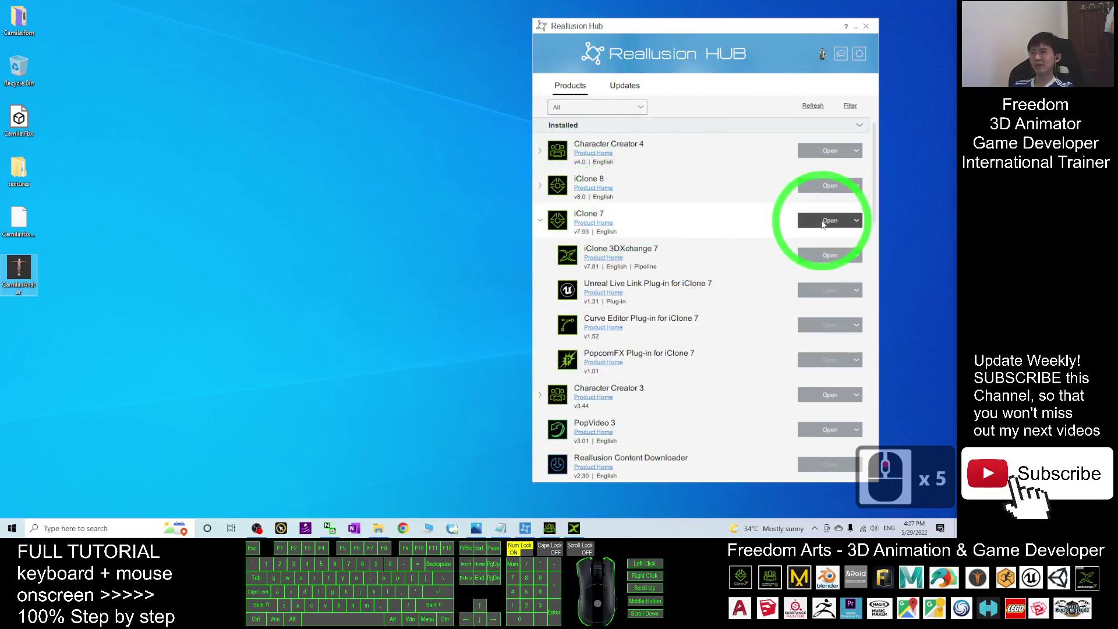
left_click(830, 221)
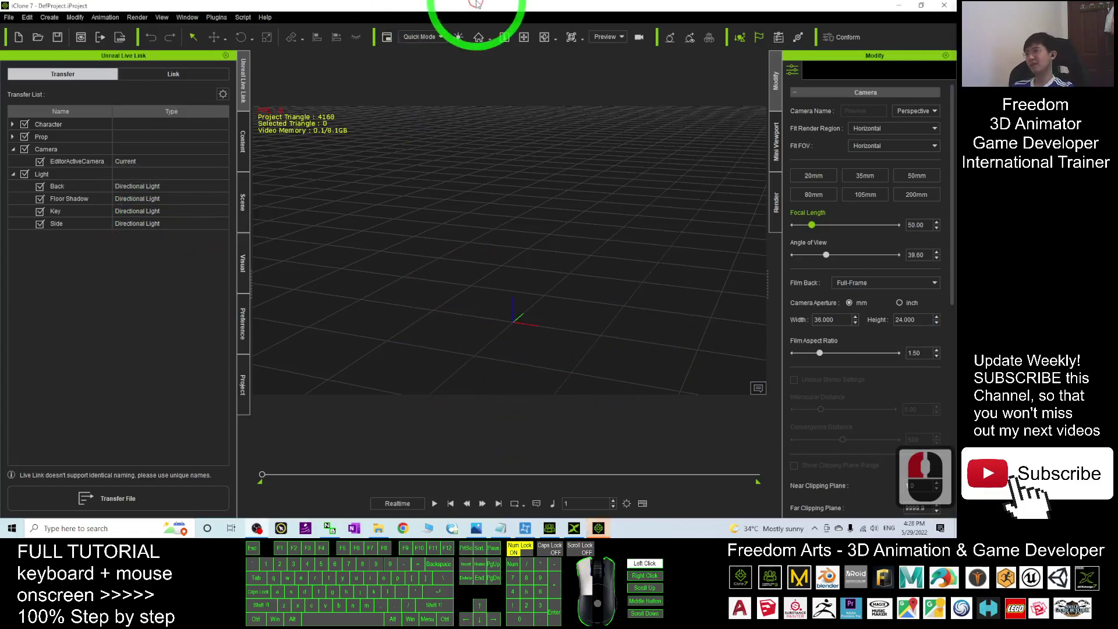
Drag the Camila avatar file from the desktop into the iClone scene and frame her head
left_click_drag(476, 4, 454, 29)
left_click(22, 280)
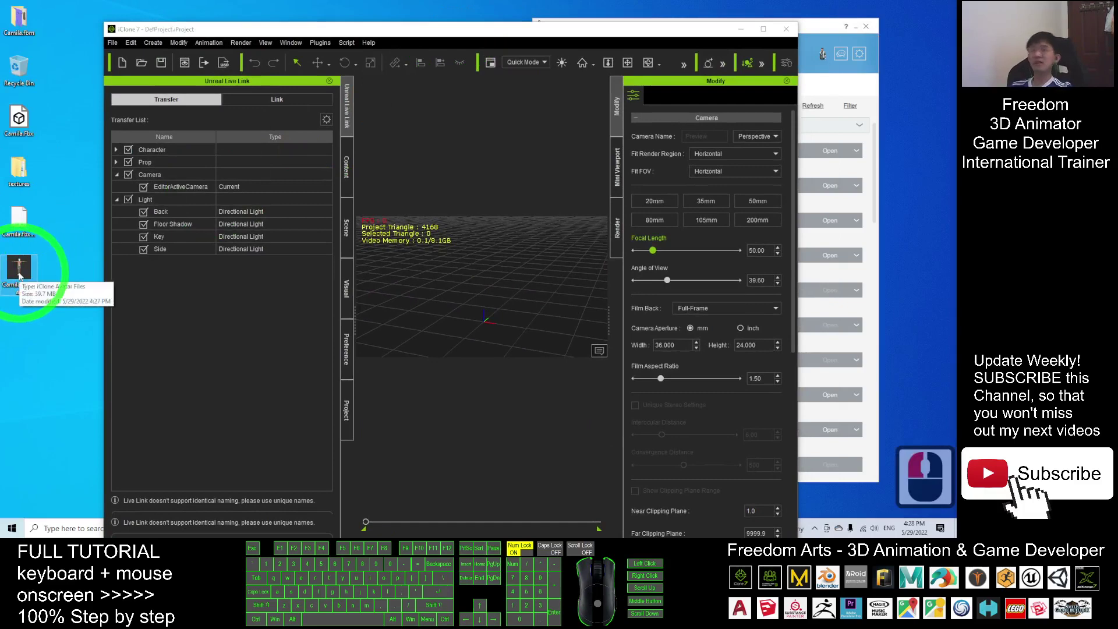
left_click_drag(20, 277, 481, 293)
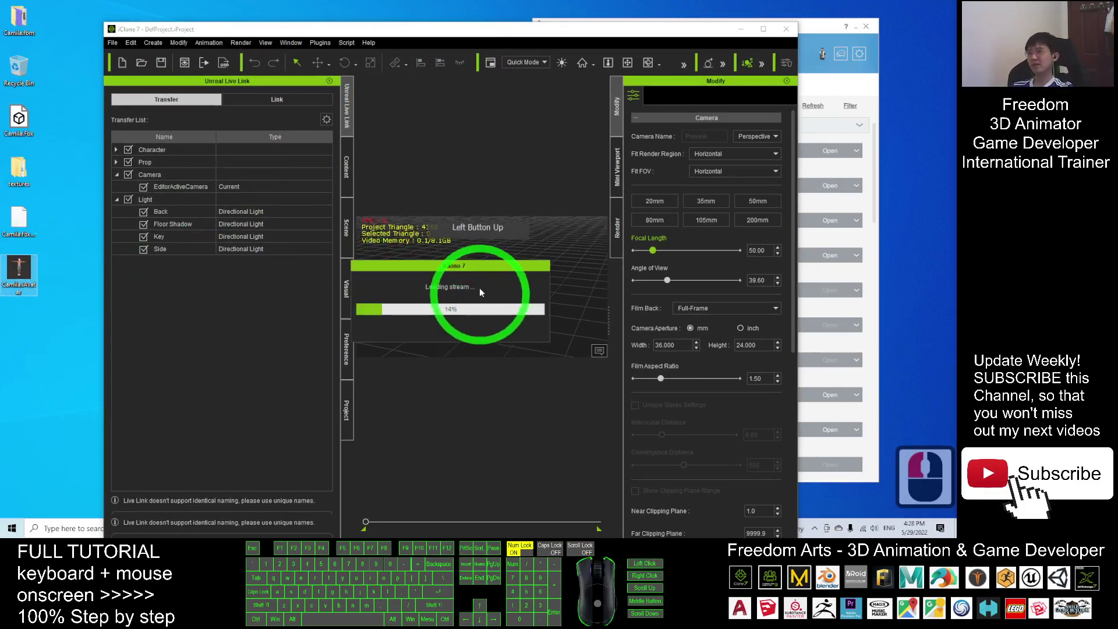
left_click(763, 29)
scroll(609, 216, "up", 19)
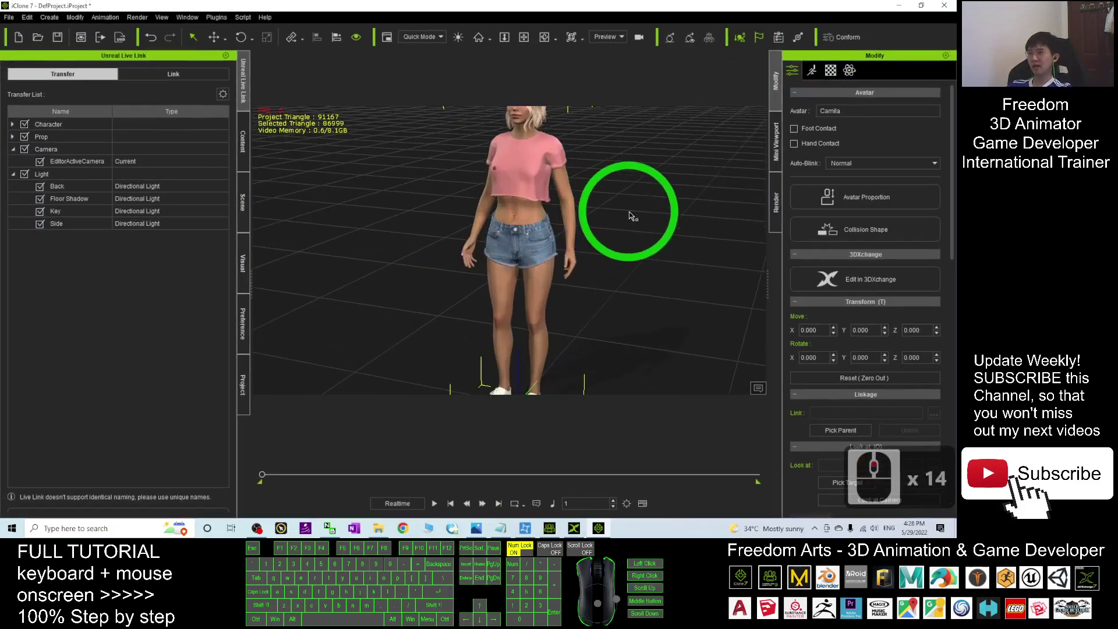
left_click_drag(603, 156, 603, 347)
scroll(611, 212, "up", 5)
left_click_drag(509, 252, 583, 289)
scroll(611, 212, "down", 2)
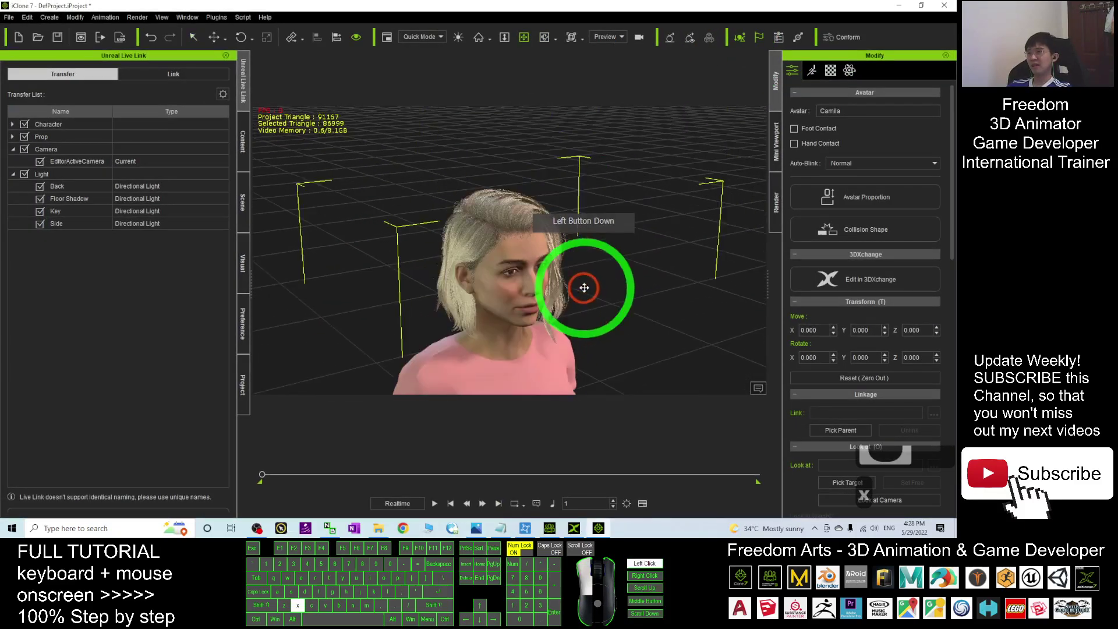
Set the viewport display quality to High and bring the face into frontal view
left_click(434, 103)
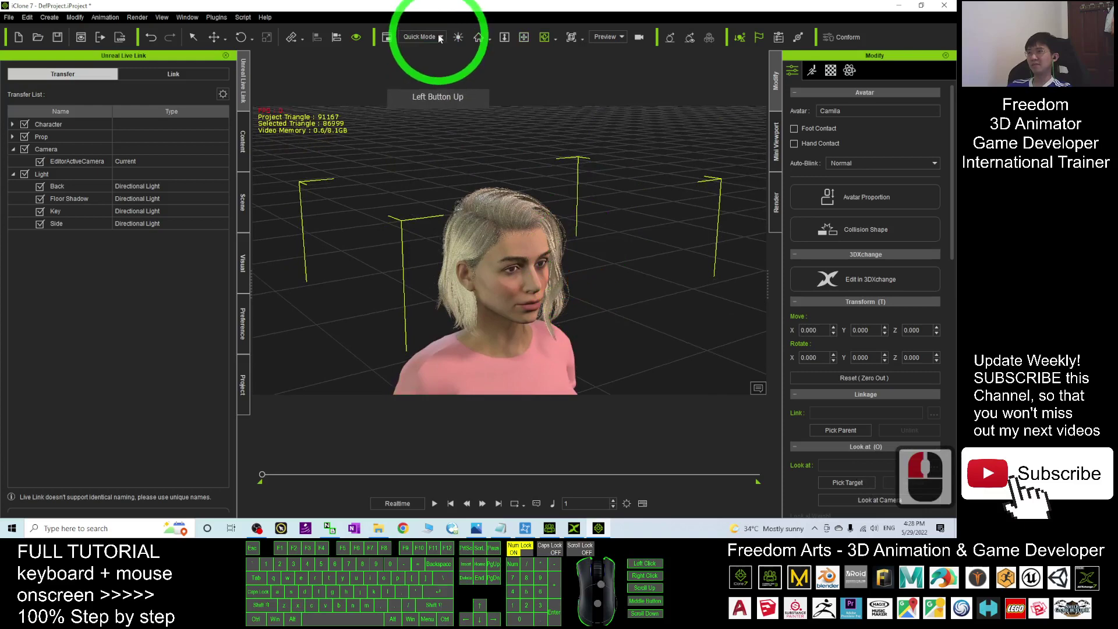
left_click(440, 38)
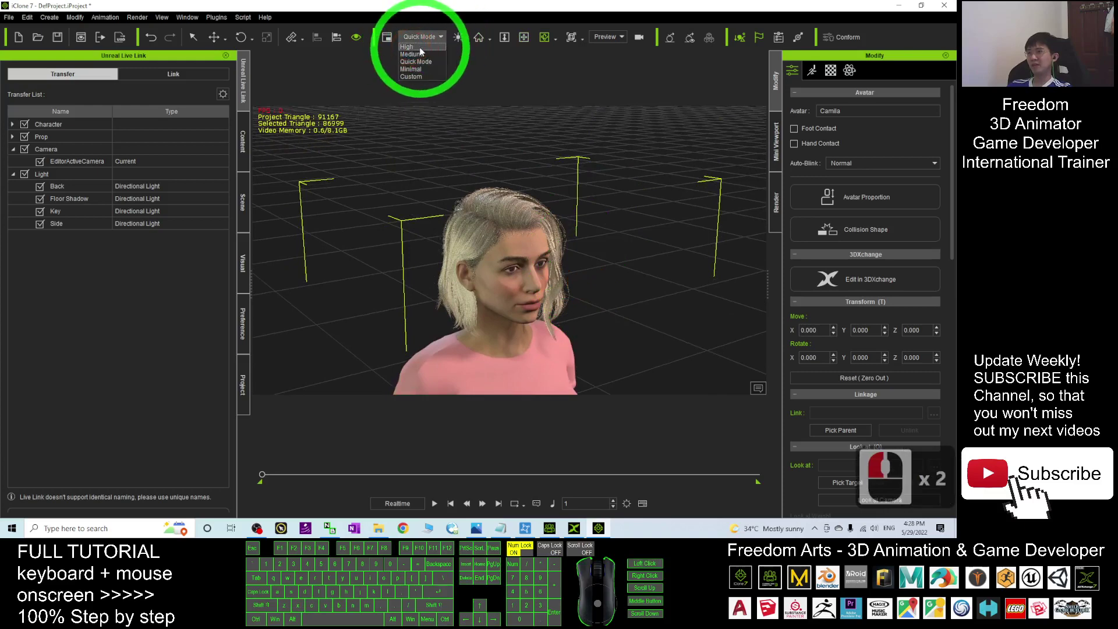
left_click(420, 49)
scroll(554, 262, "up", 4)
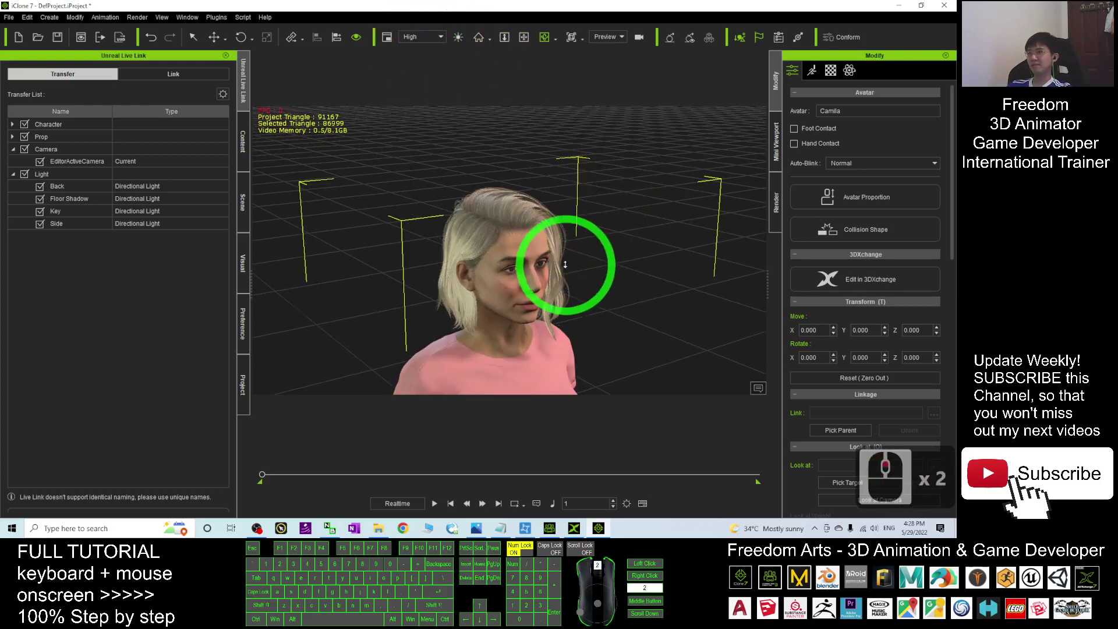
key("x")
left_click_drag(630, 329, 606, 222)
In the Motion tools, set Camila's facial script voice source to text-to-speech
left_click(812, 70)
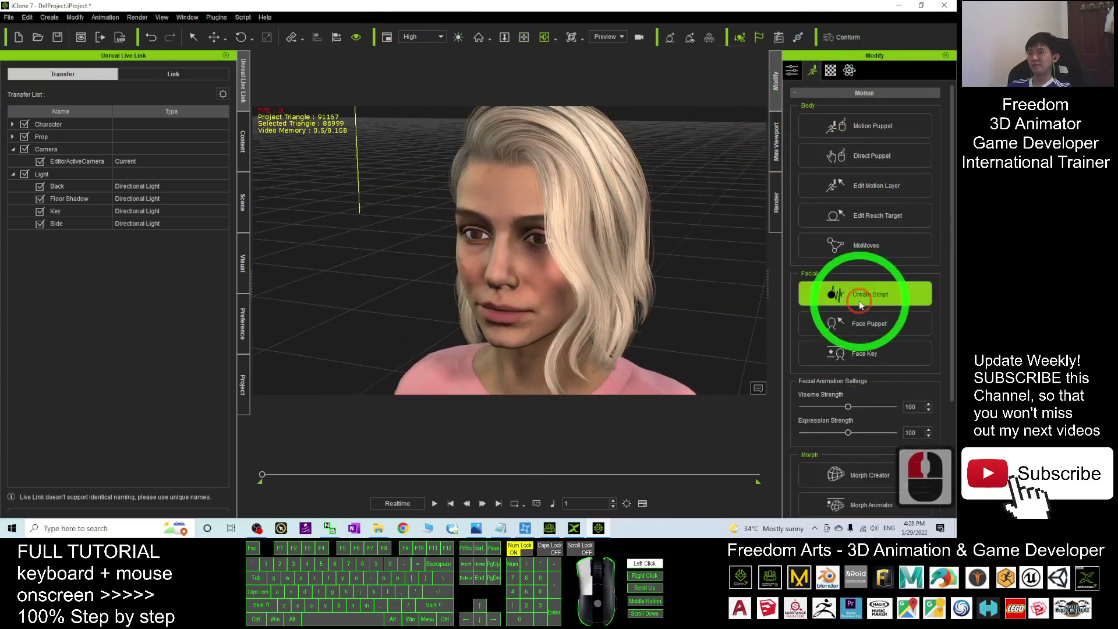
left_click(848, 291)
left_click_drag(799, 190, 835, 170)
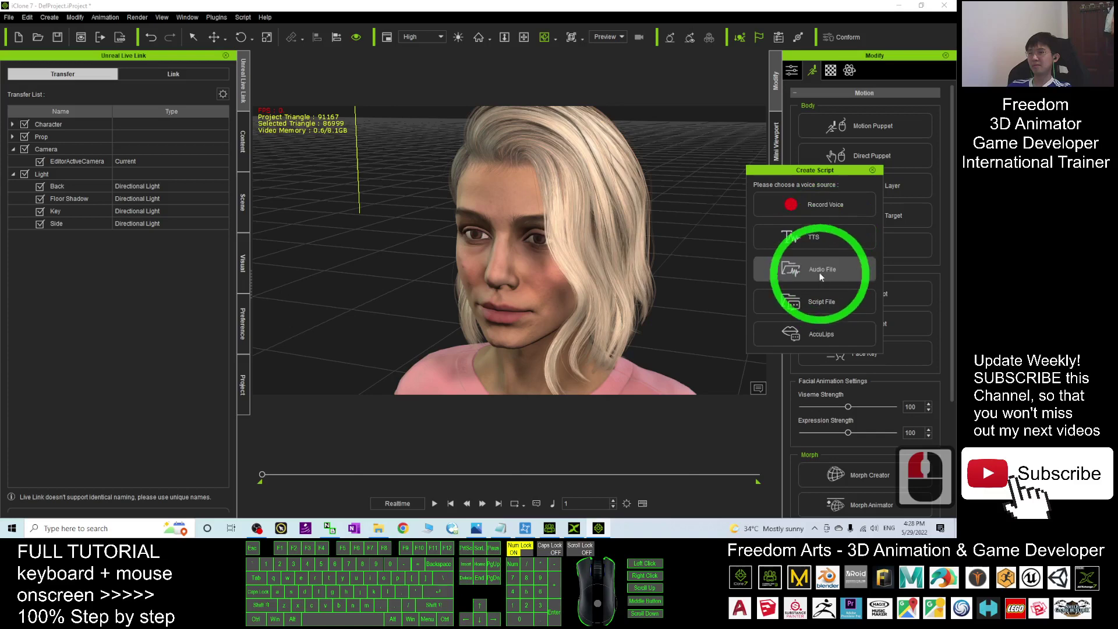
left_click(821, 274)
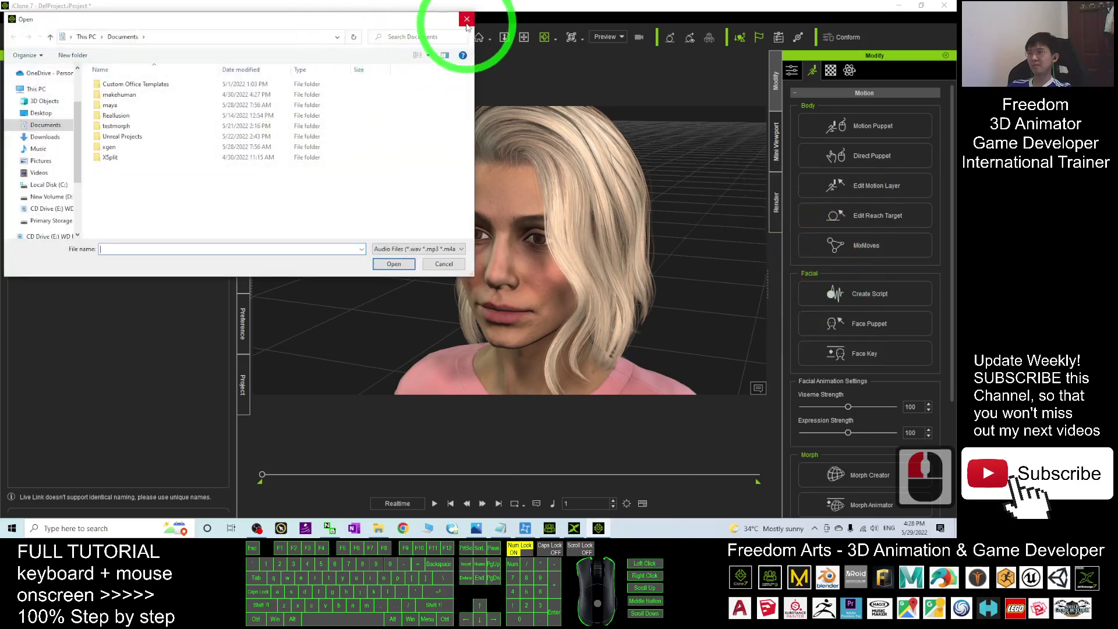
left_click(467, 19)
left_click(871, 294)
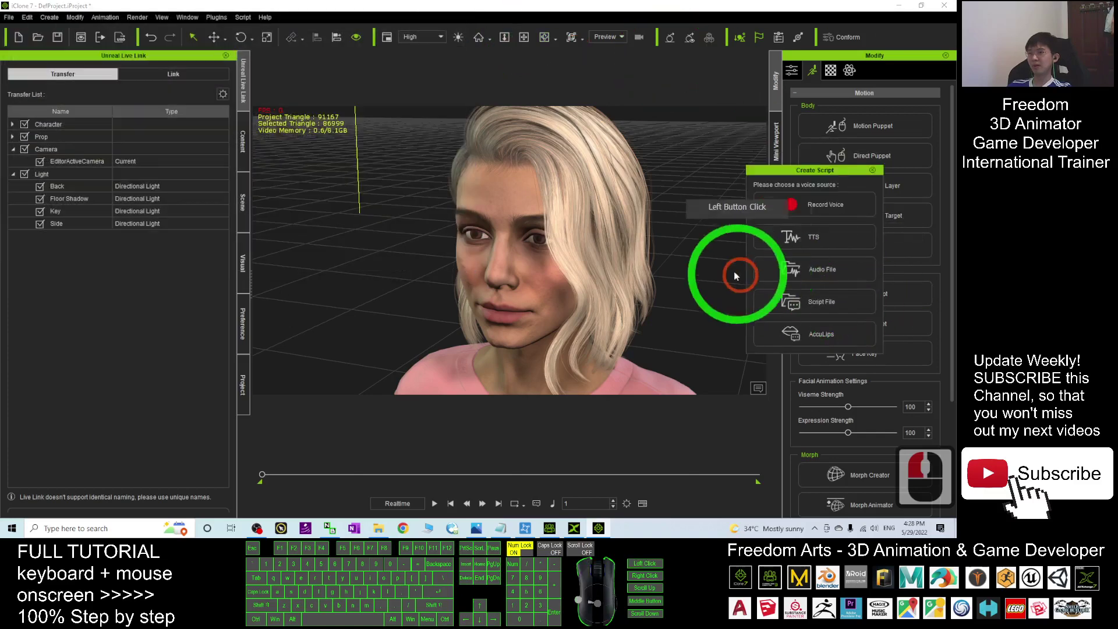
left_click(834, 247)
left_click_drag(513, 149, 787, 165)
Choose the Zira voice, set pitch 100, and enter 'Hi, my name is Camila. I am from Character Creator 4'
left_click(711, 304)
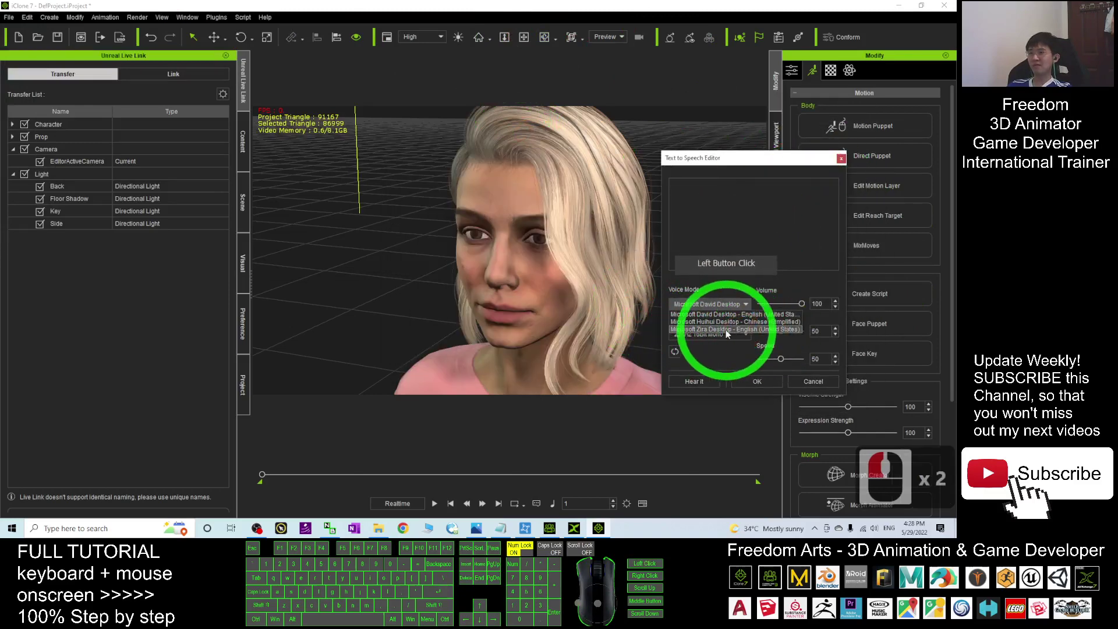
left_click(720, 328)
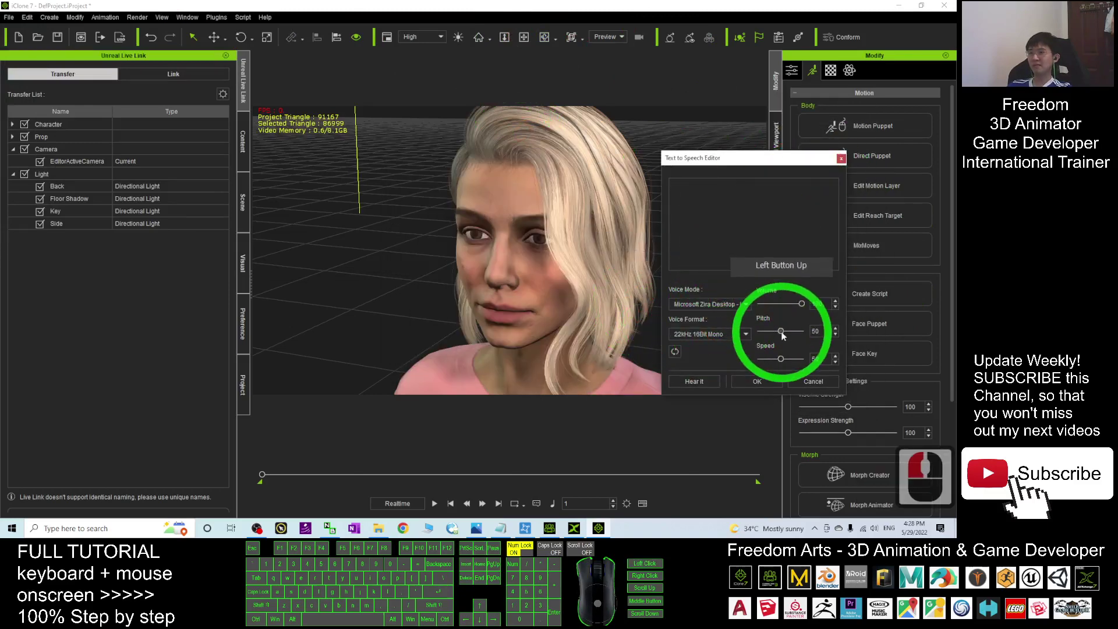
left_click_drag(782, 331, 811, 327)
double_click(733, 217)
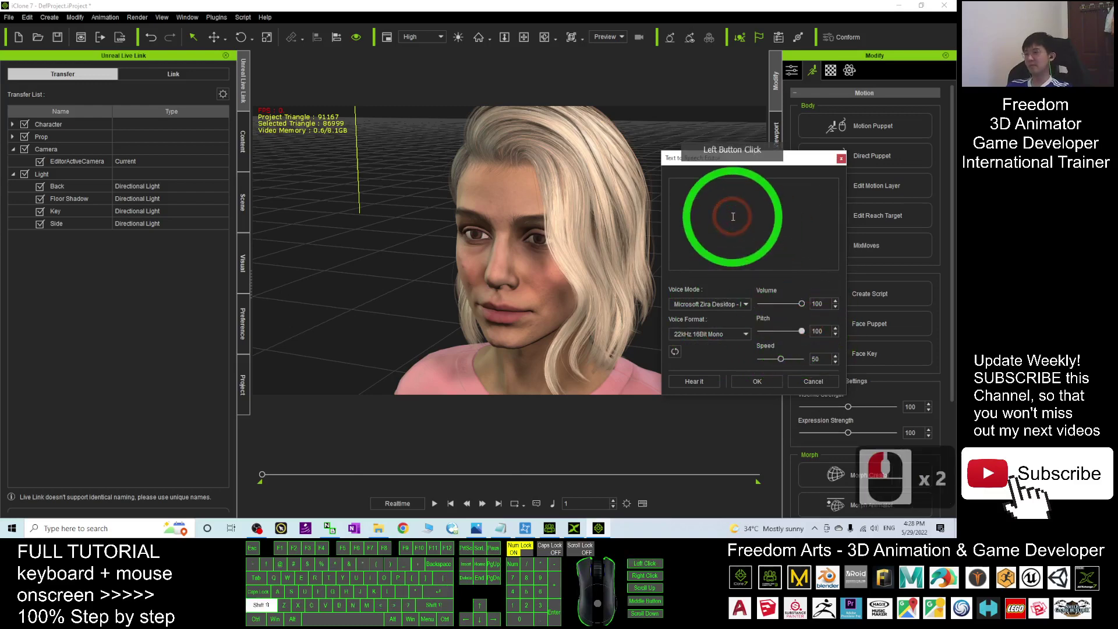
type("Hi, my na")
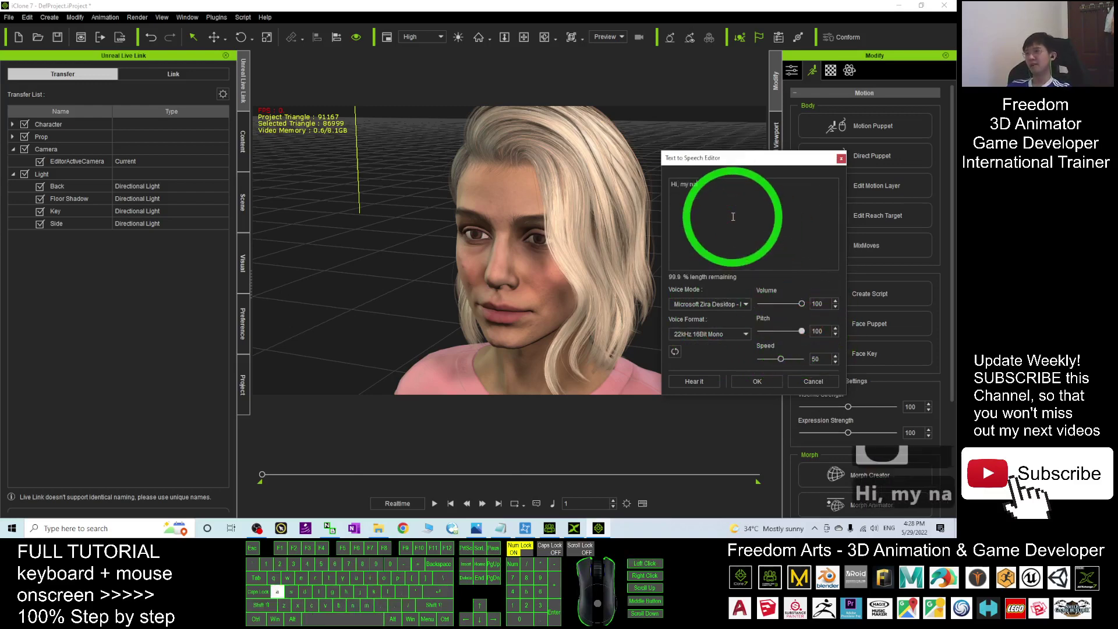
type("me is Camila")
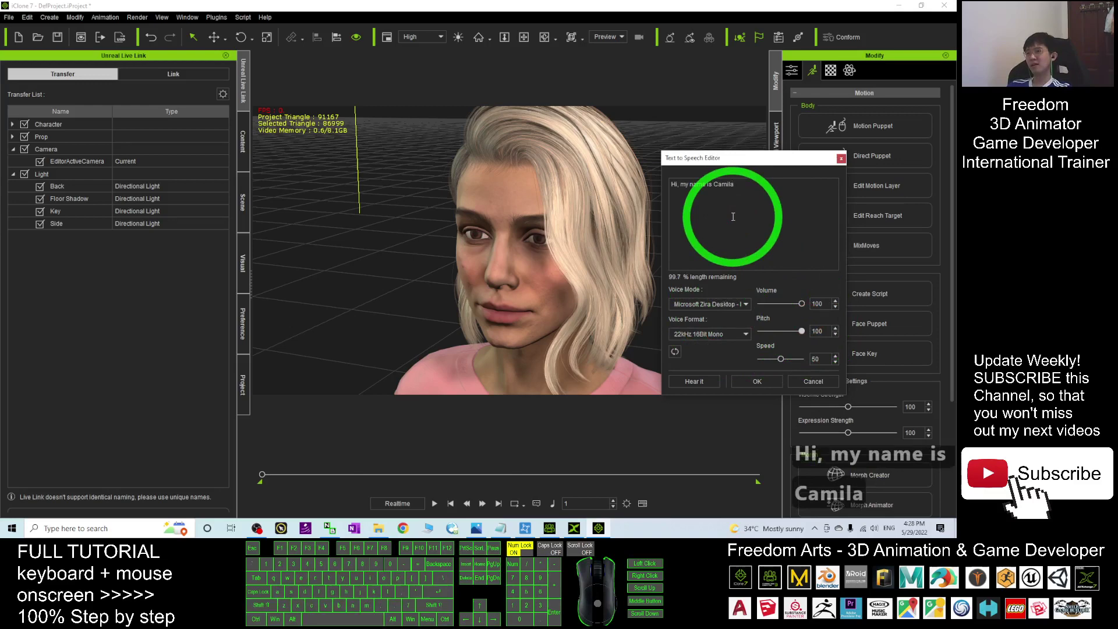
type(". I am")
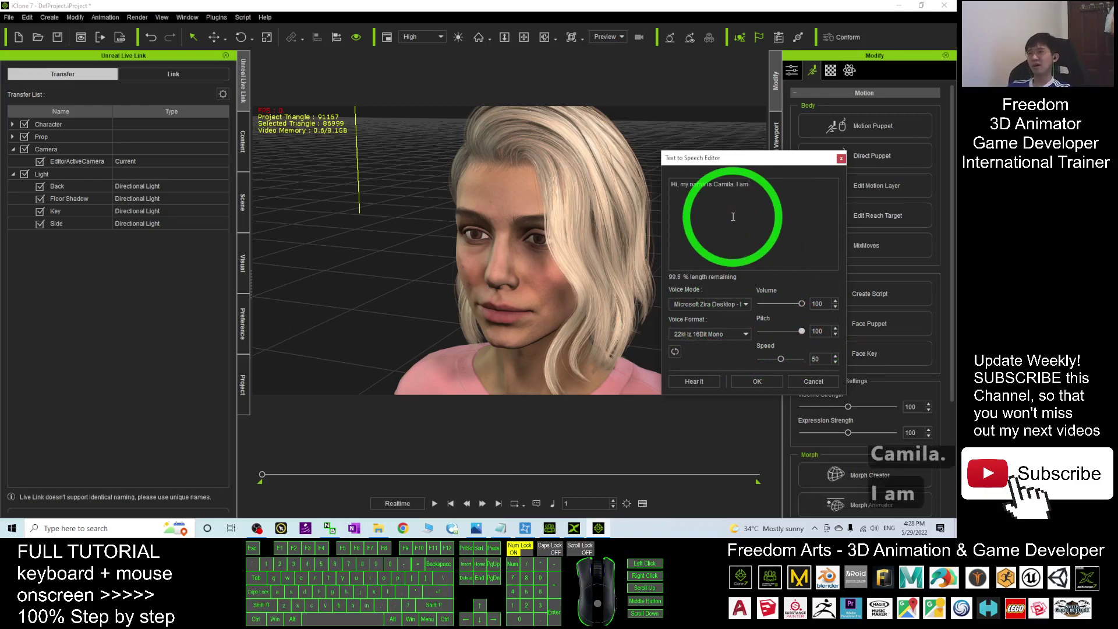
type(" from Character")
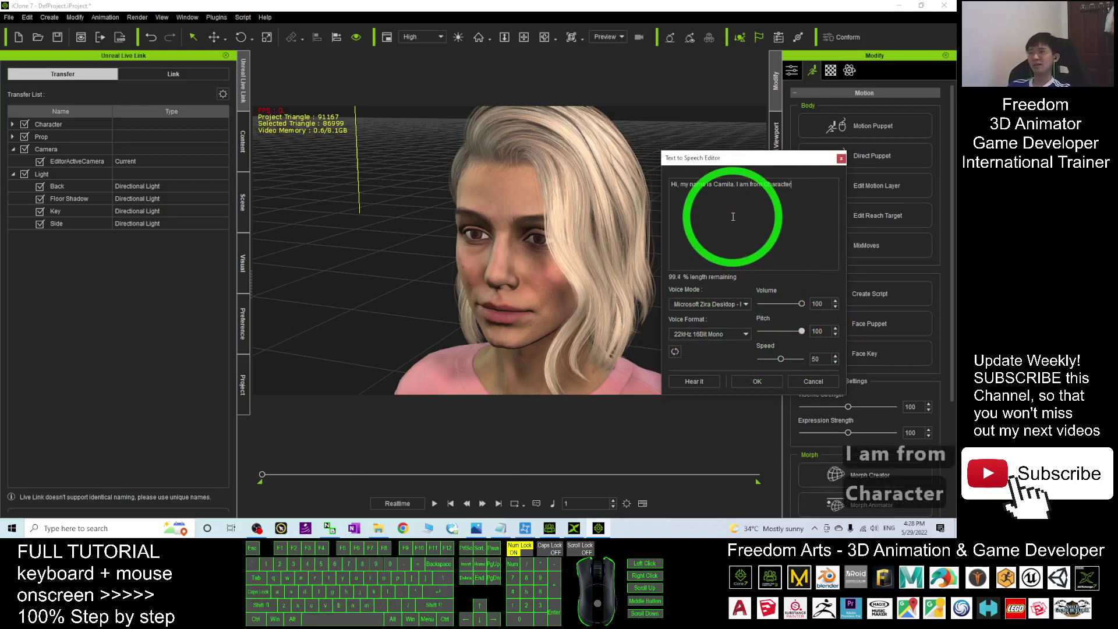
type(" Creat")
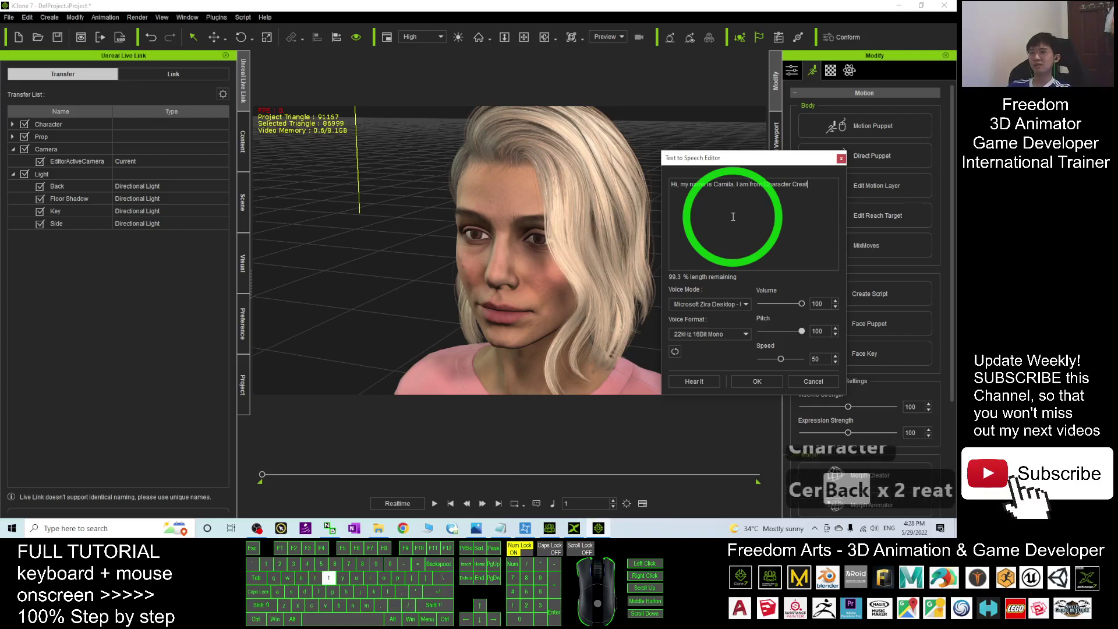
type("or 4")
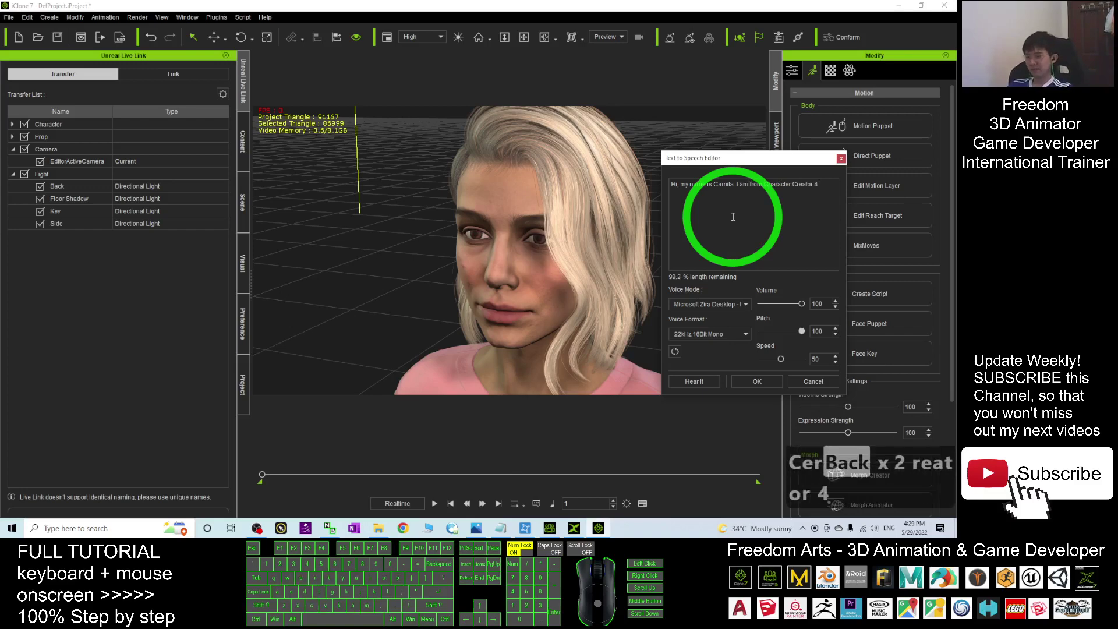
type("/.")
key("BackSpace")
key("BackSpace")
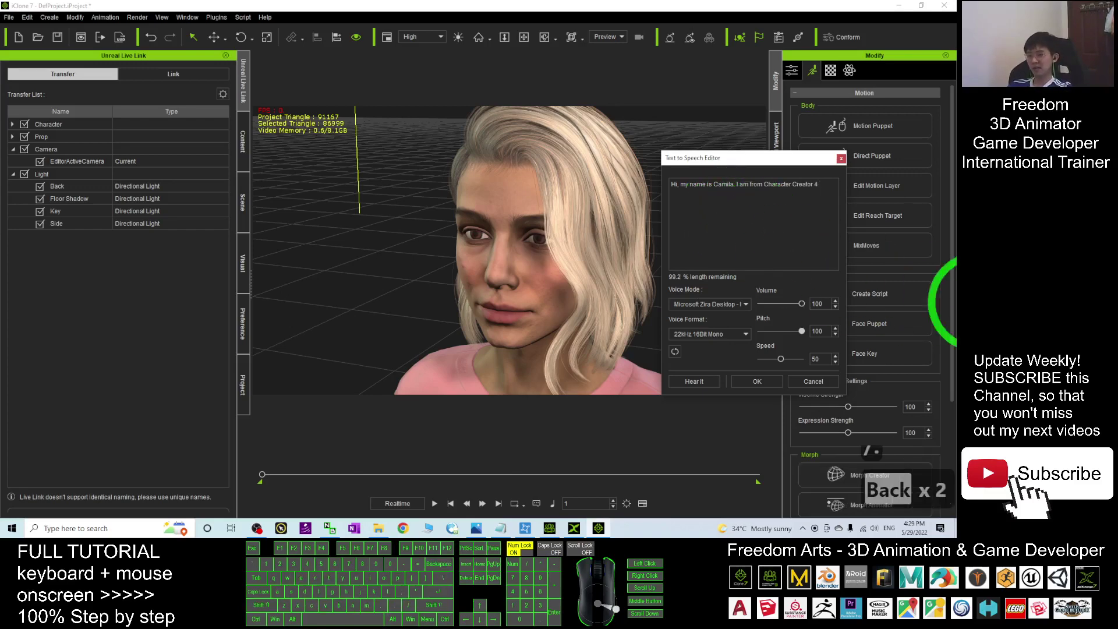
Apply the speech line, then play Camila's lip-sync facing her head-on and stop playback
left_click(757, 381)
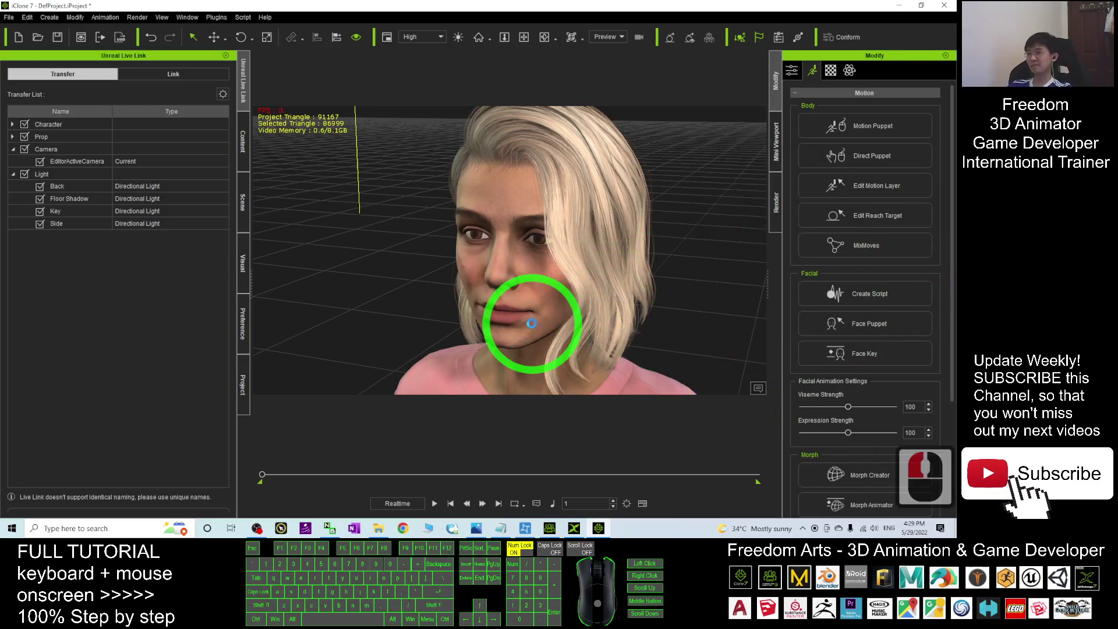
scroll(536, 322, "up", 3)
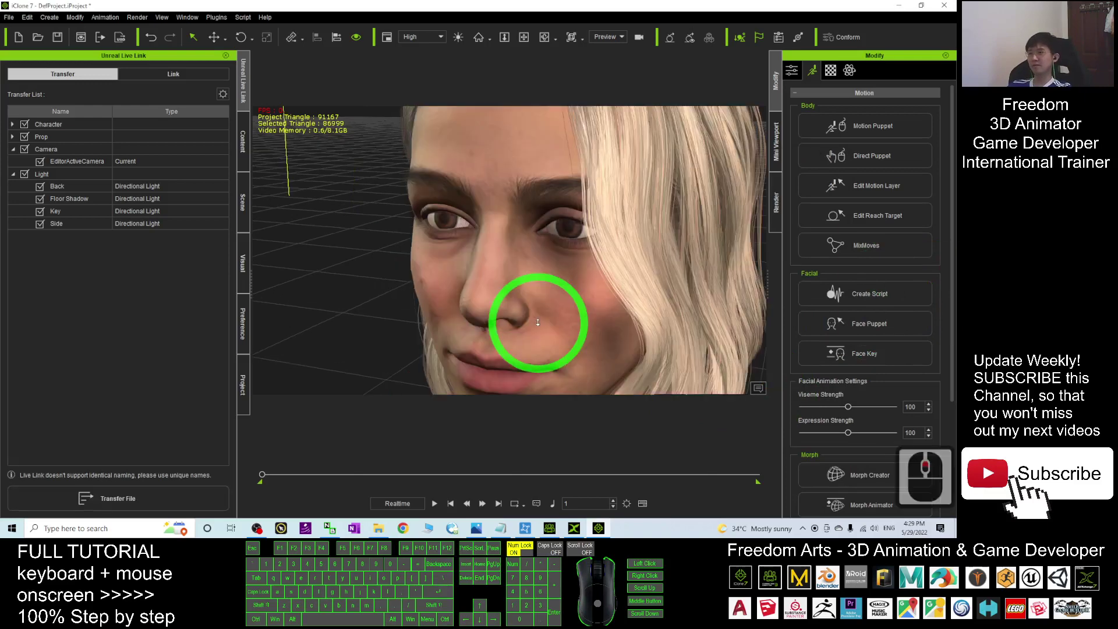
left_click(568, 329)
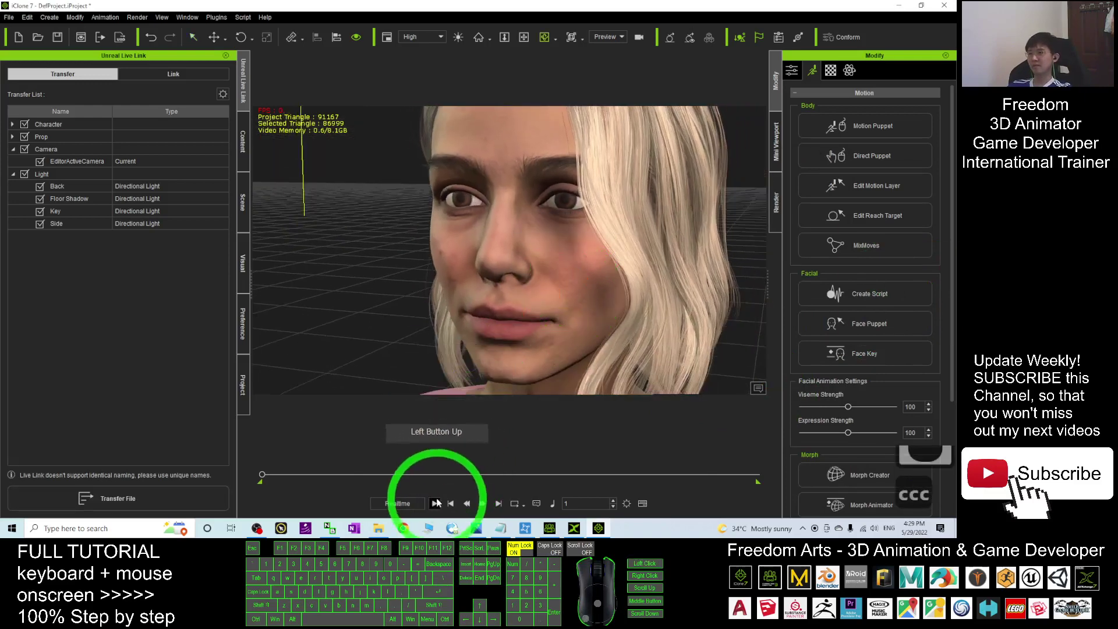
left_click(434, 503)
key("c")
left_click_drag(365, 333, 394, 272)
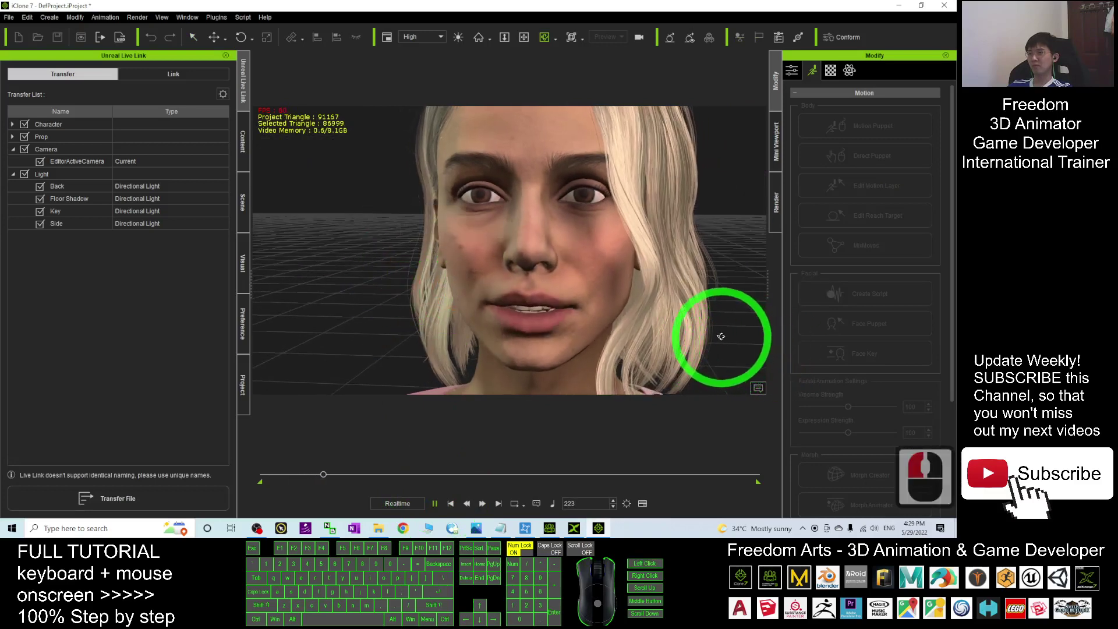
left_click(448, 506)
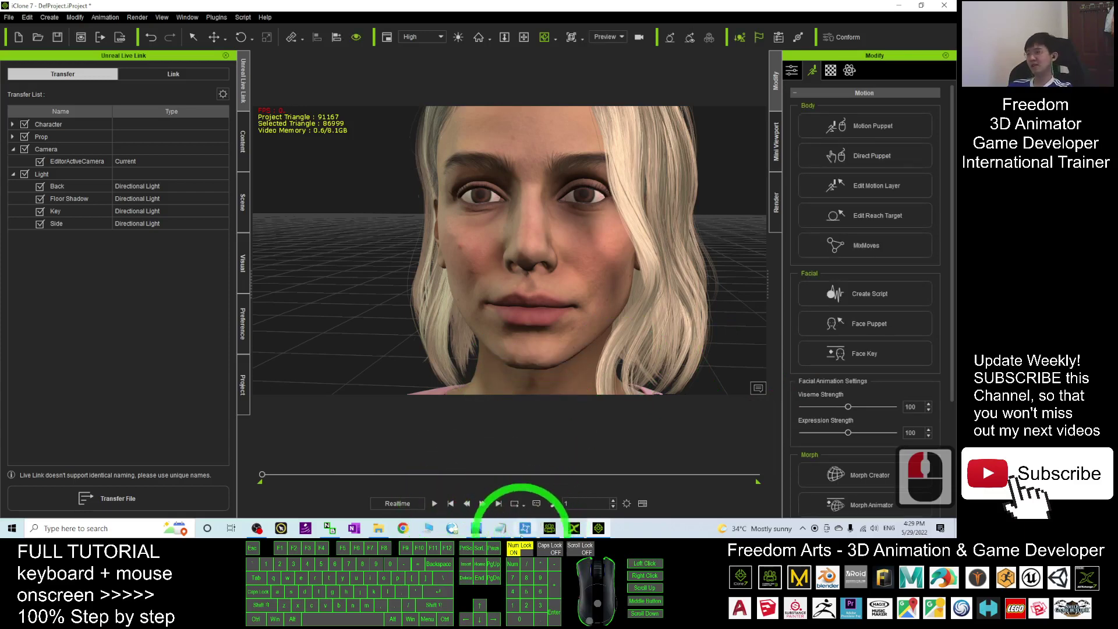
left_click(476, 528)
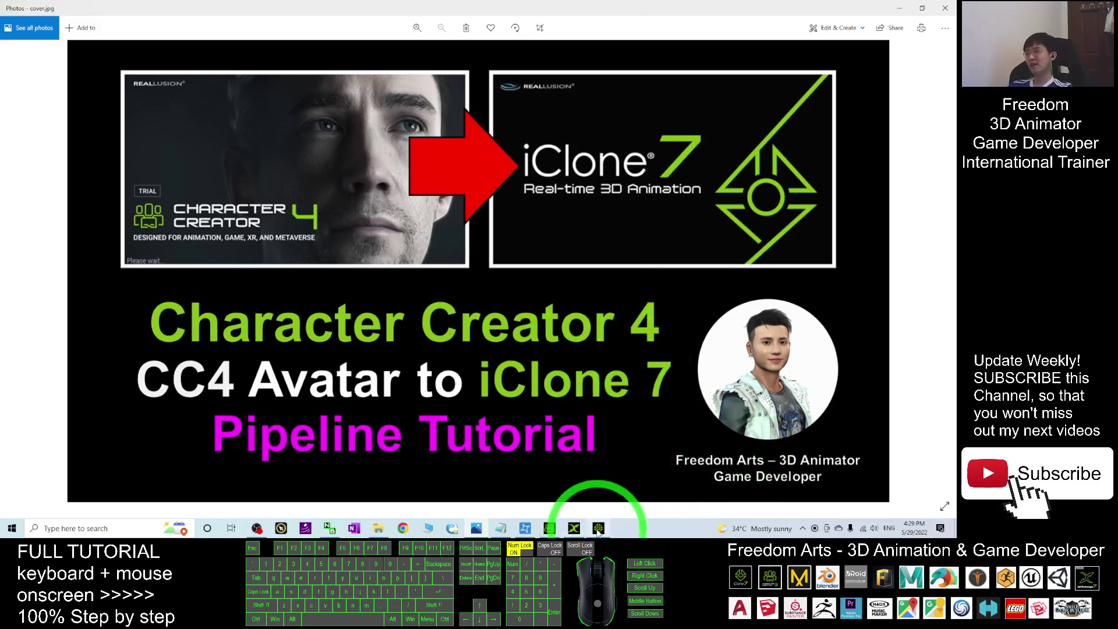
left_click(598, 528)
scroll(582, 350, "down", 5)
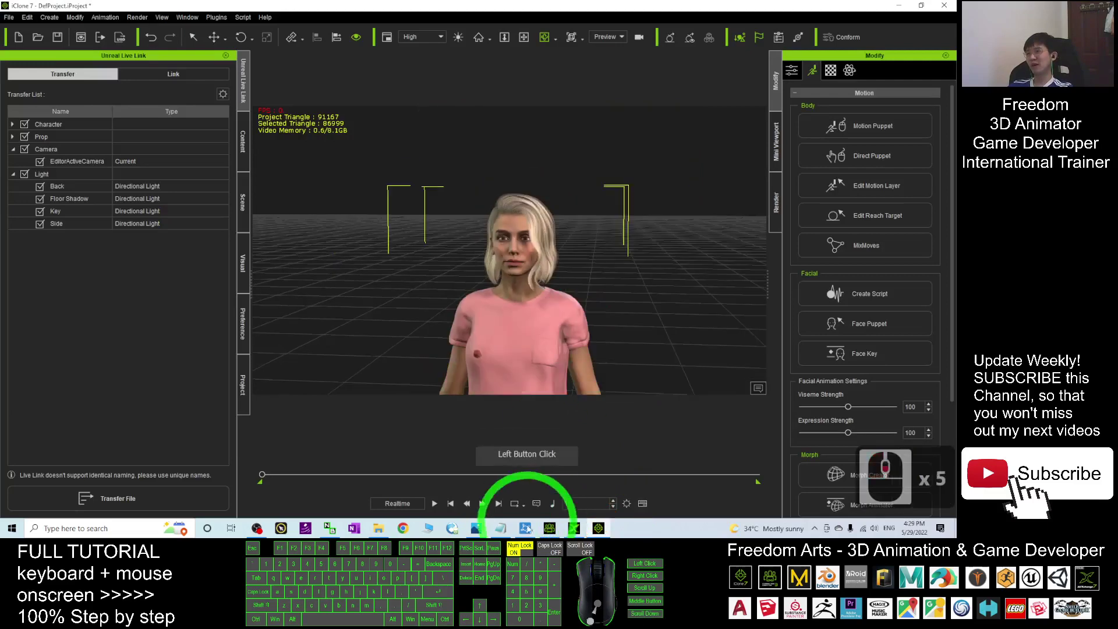
left_click(550, 528)
left_click(544, 230)
scroll(532, 219, "up", 10)
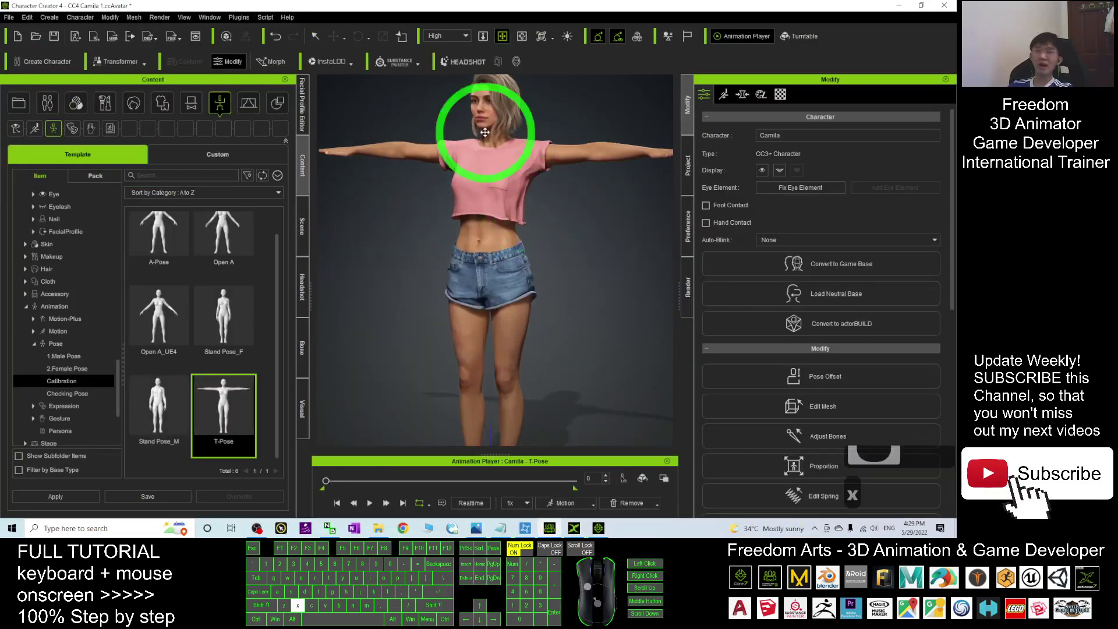
key("c")
left_click_drag(479, 187, 559, 466)
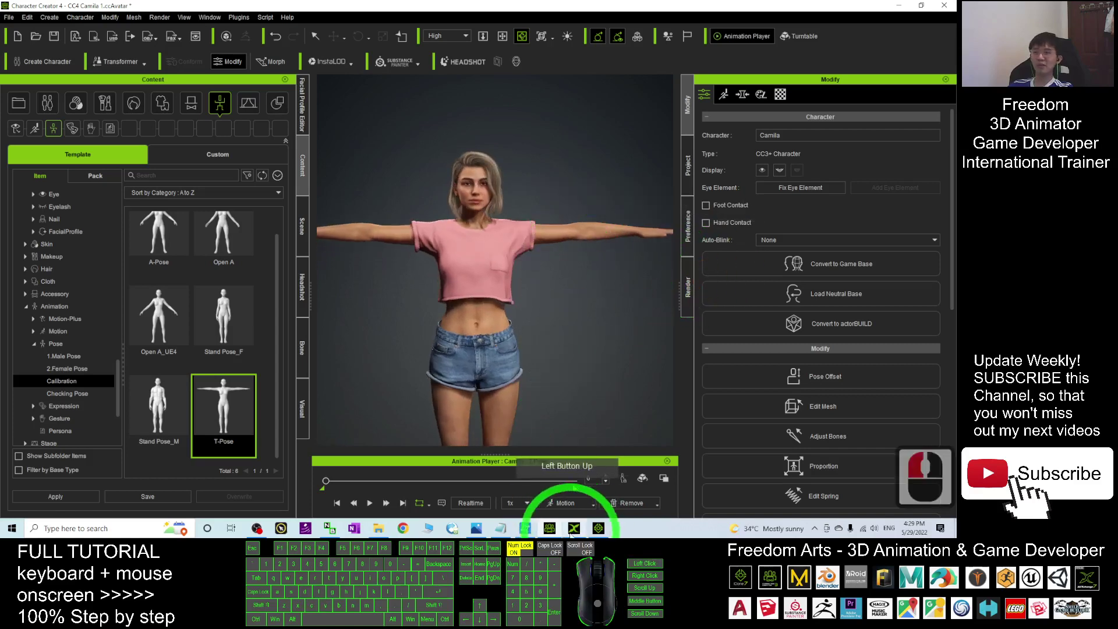
left_click(573, 528)
scroll(569, 311, "up", 5)
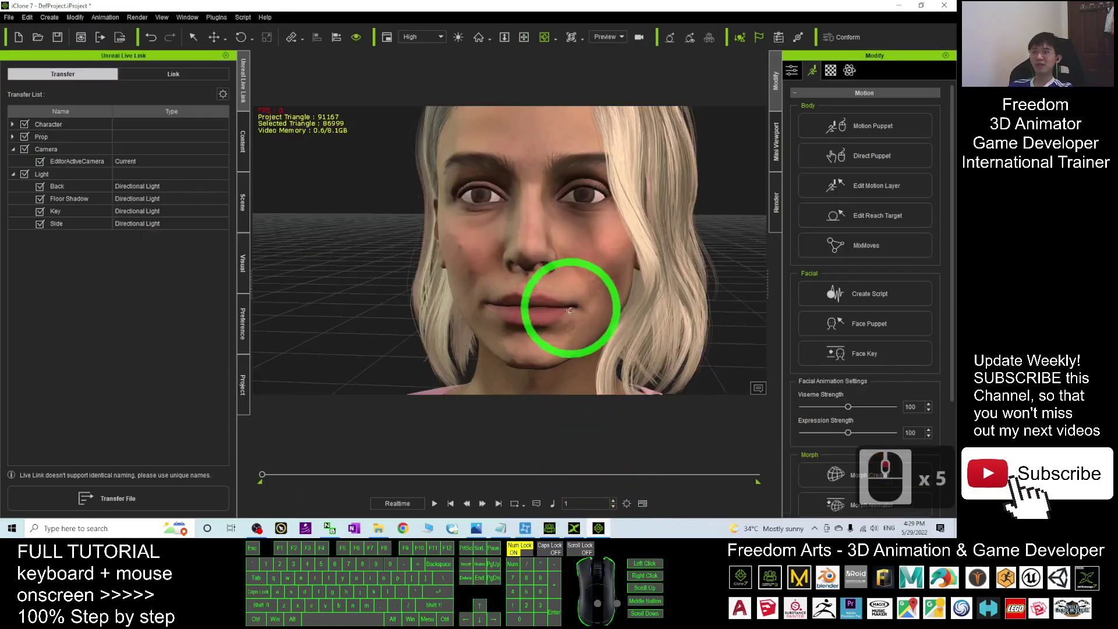
left_click_drag(570, 310, 730, 325)
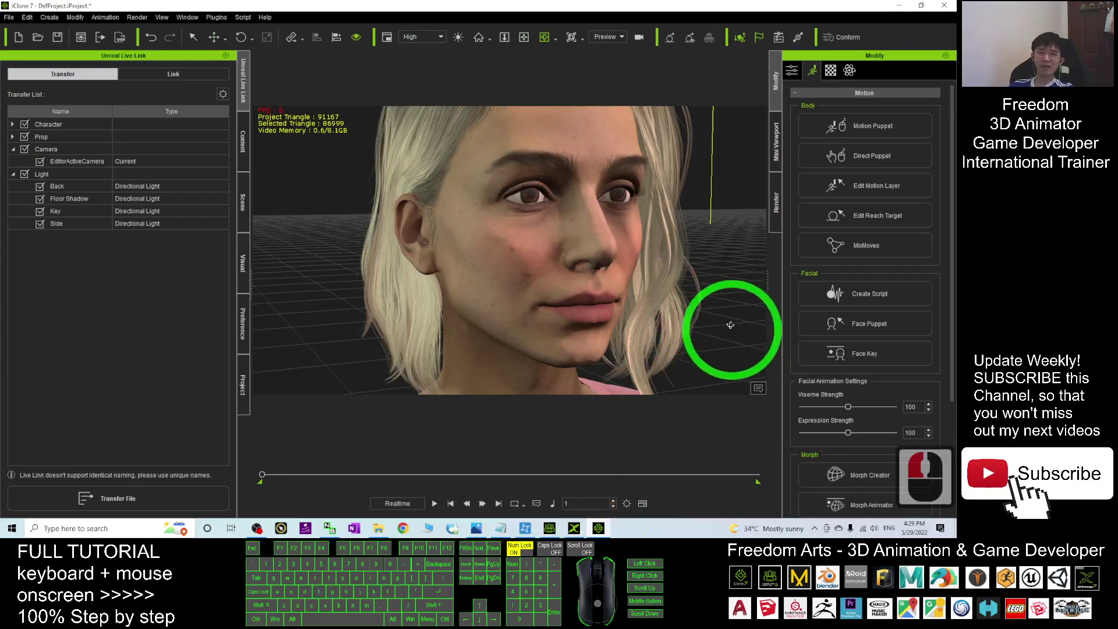